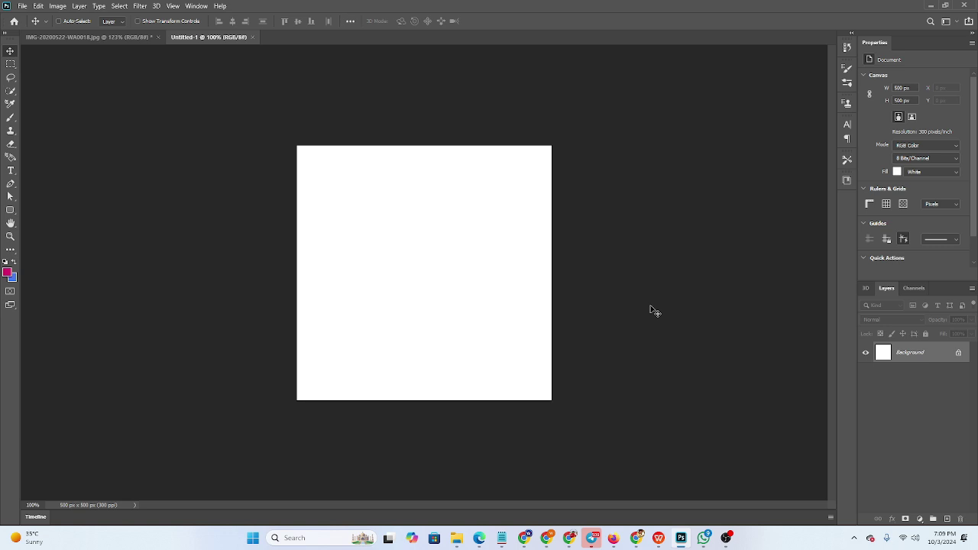
- Create a new RGB Color document with a width of 1000 pixels and a height of 1000 pixels
left_click(23, 6)
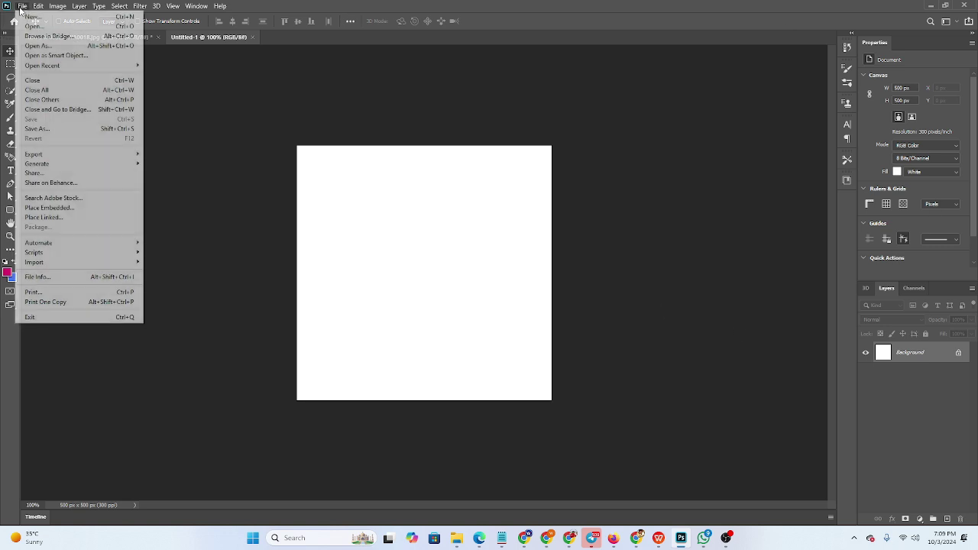
left_click(31, 16)
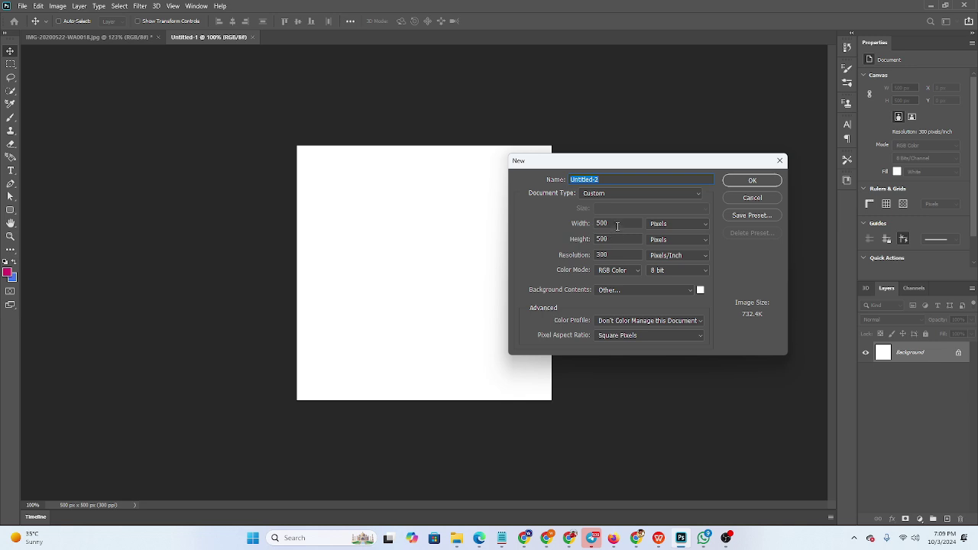
double_click(617, 226)
type("1000")
double_click(612, 237)
left_click(612, 237)
double_click(621, 240)
left_click(620, 239)
double_click(621, 239)
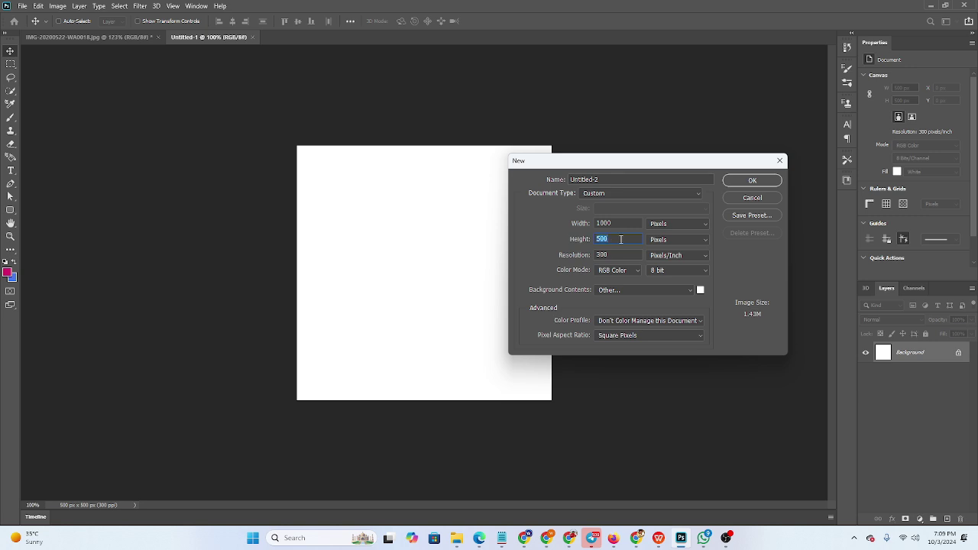
type("1000")
left_click(635, 274)
left_click(769, 181)
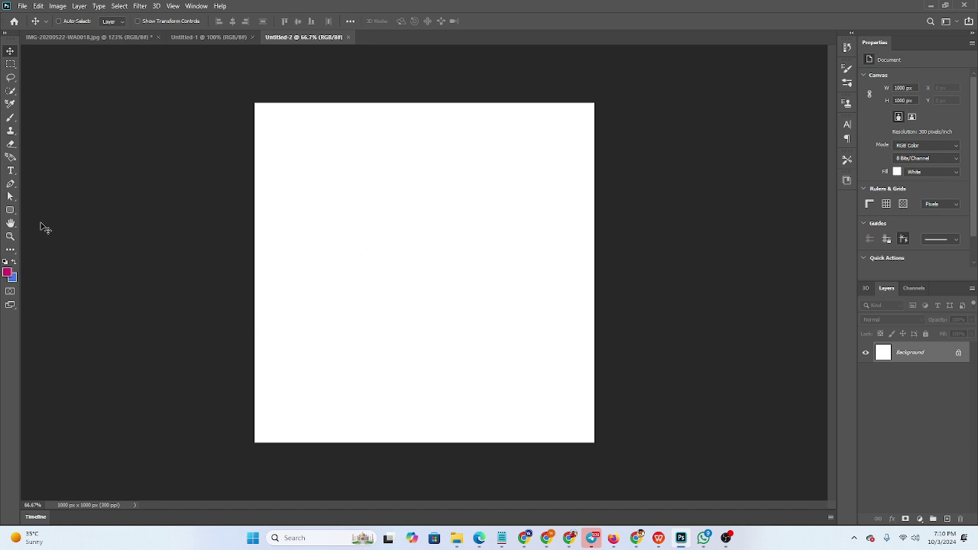
- Marquee a rectangle in the canvas's upper-left area, fill it with the blue background colour, and refill it with the magenta foreground colour
left_click(10, 66)
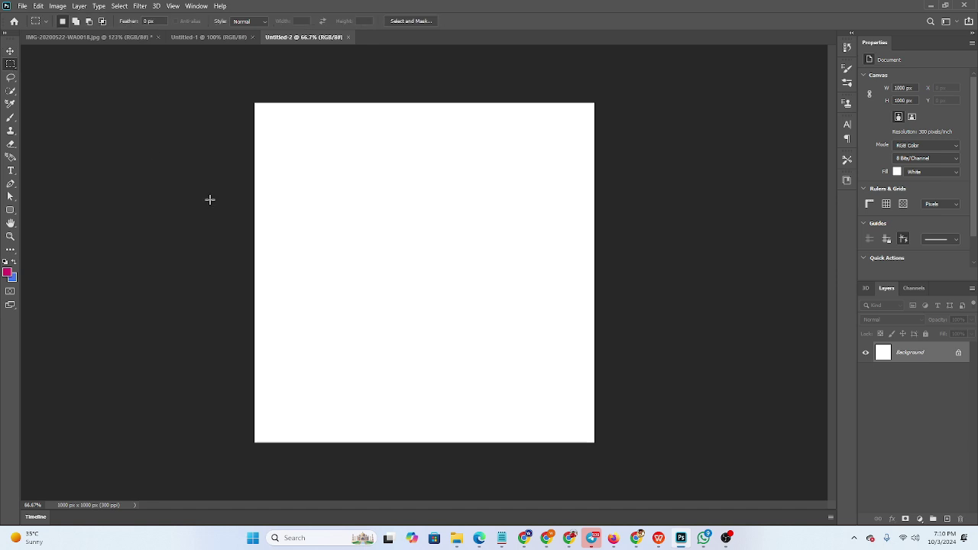
left_click_drag(271, 152, 408, 273)
key("ctrl+BackSpace")
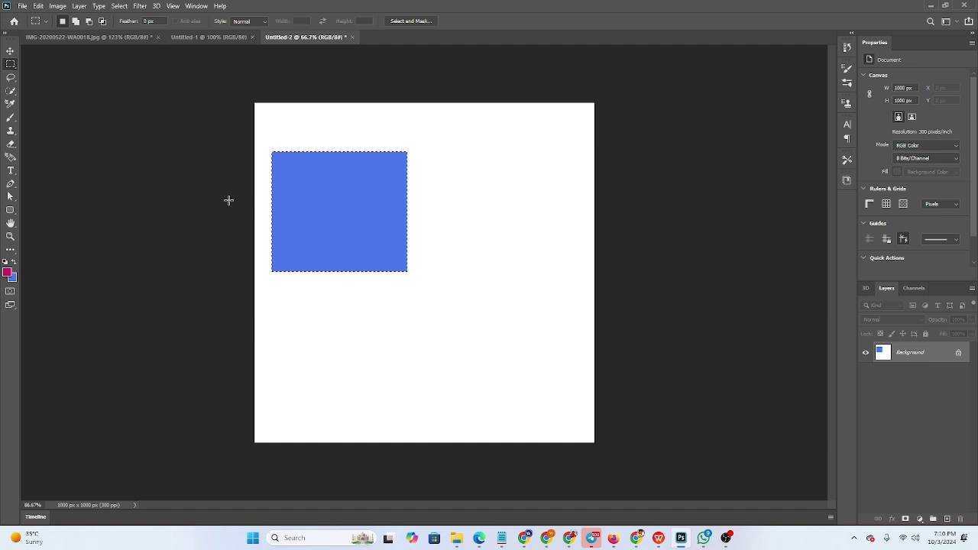
key("alt+BackSpace")
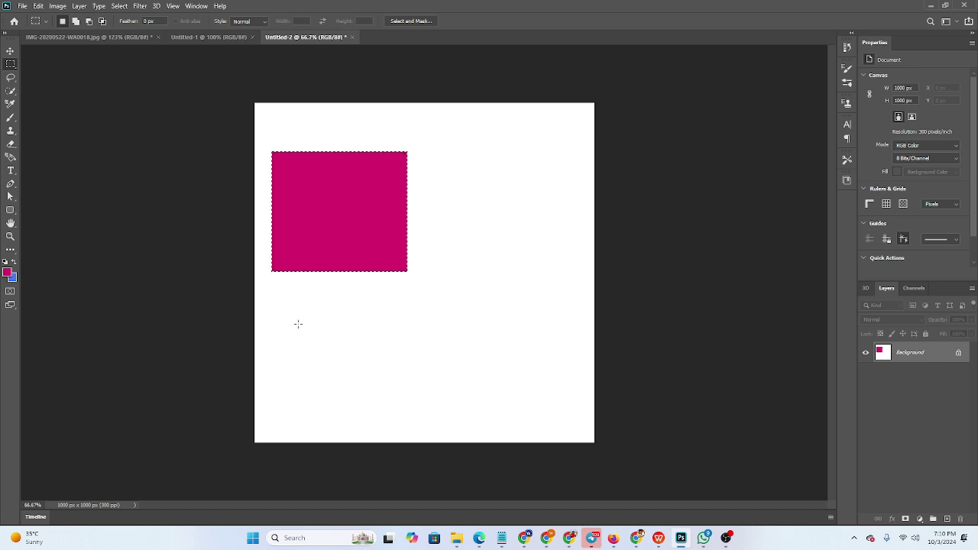
- Marquee a second, smaller rectangle below the magenta one, fill it with foreground colour 650532, and deselect it
left_click_drag(317, 302, 429, 403)
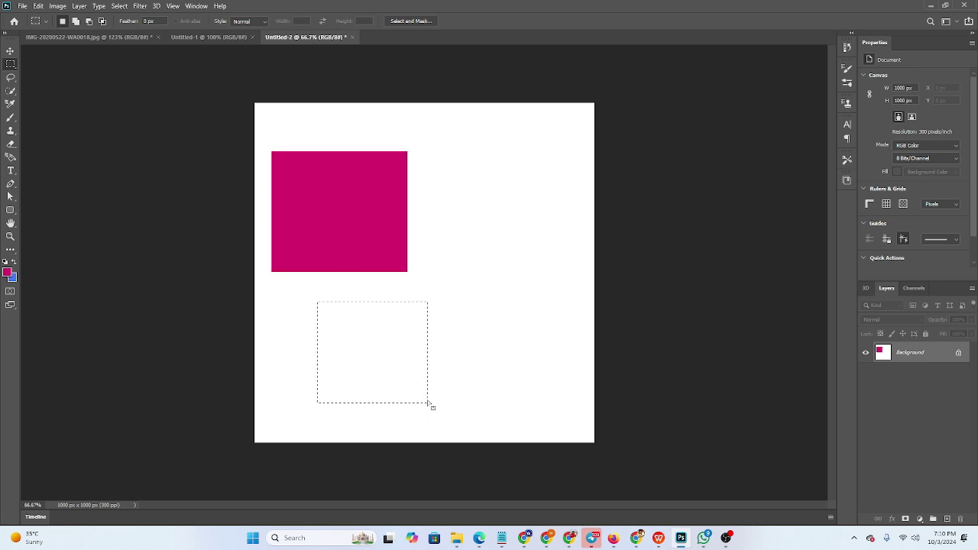
left_click(8, 272)
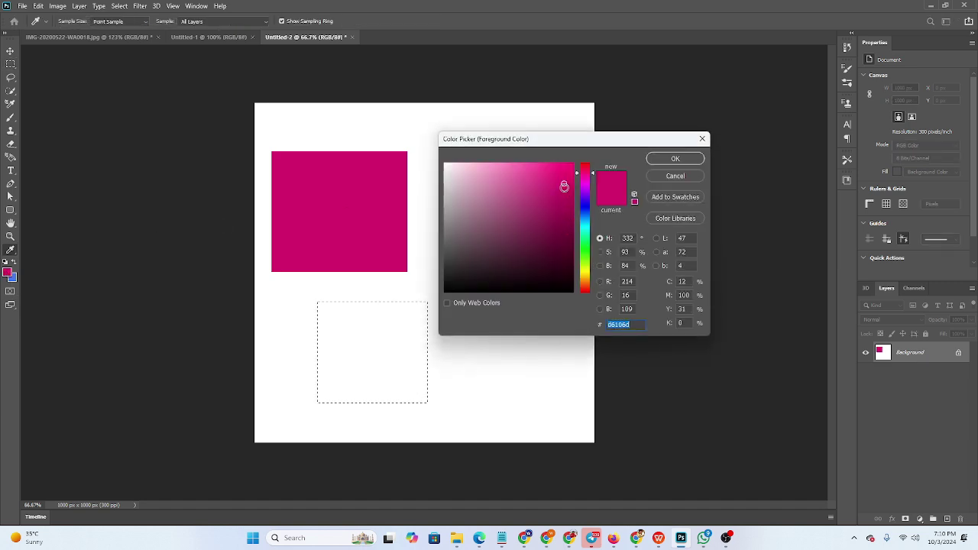
left_click(565, 238)
left_click(680, 160)
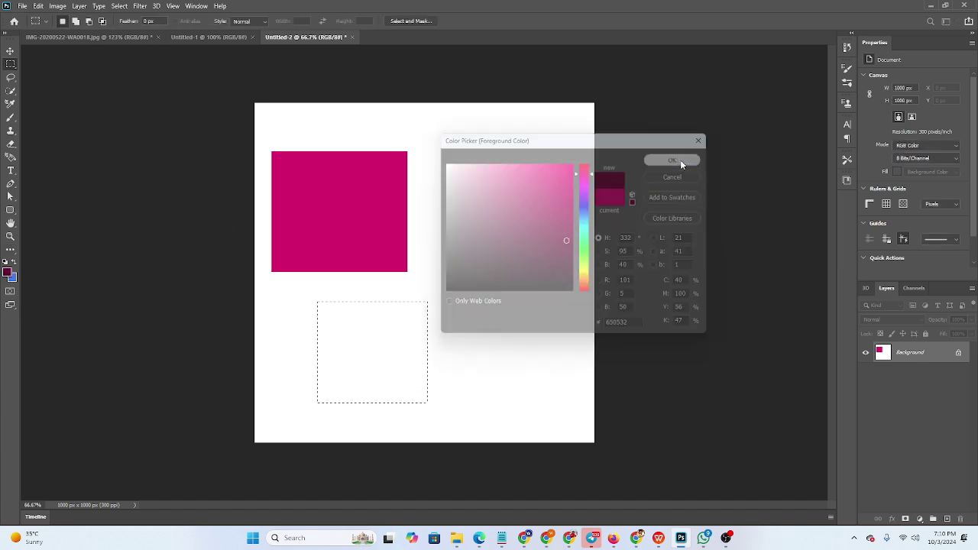
key("alt+BackSpace")
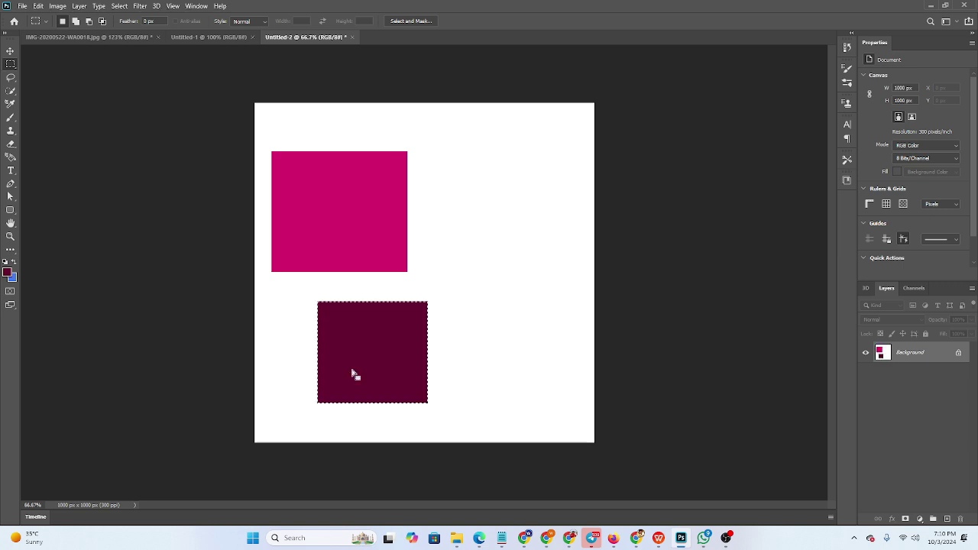
left_click(429, 271)
- Draw an elliptical selection beside the magenta rectangle and fill it with foreground colour a90c56
right_click(11, 64)
left_click(31, 69)
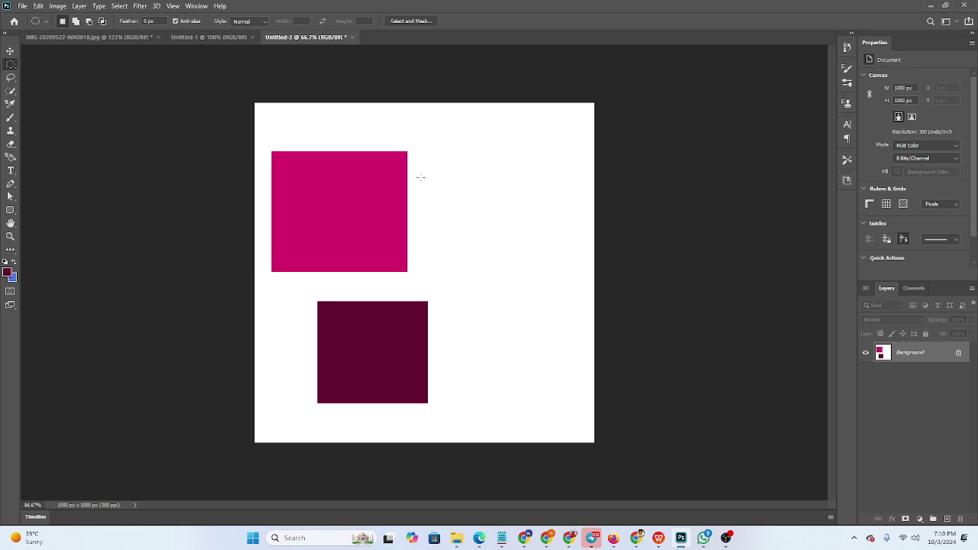
left_click_drag(436, 170, 555, 308)
left_click(8, 272)
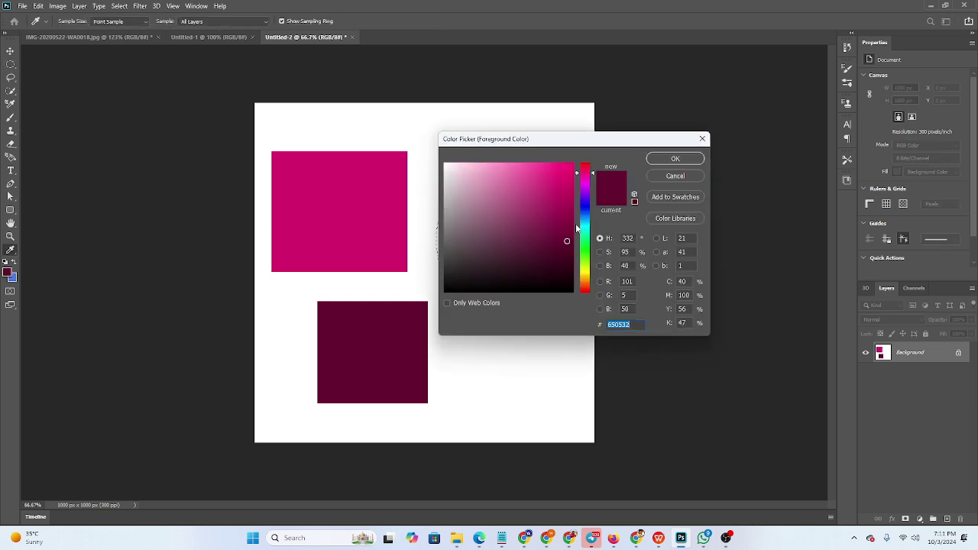
left_click(677, 160)
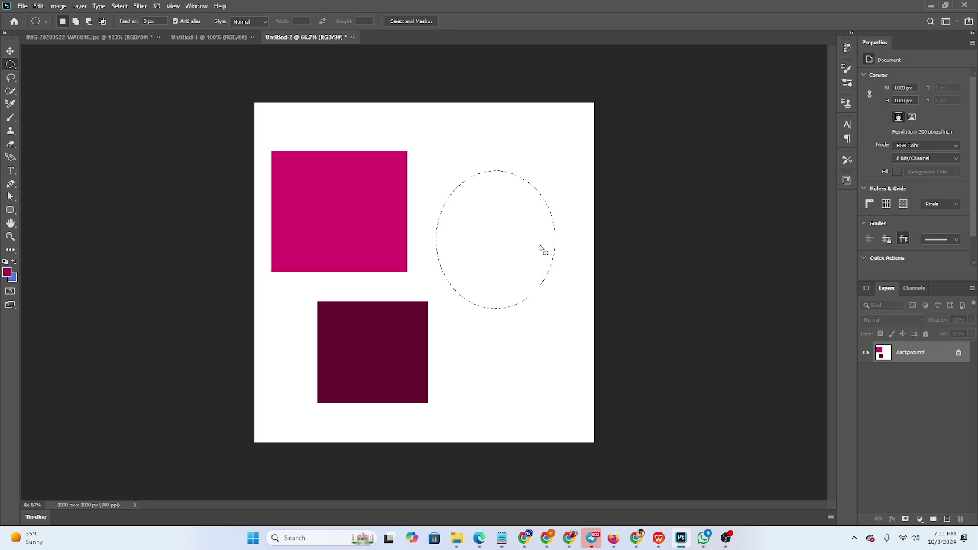
key("alt+BackSpace")
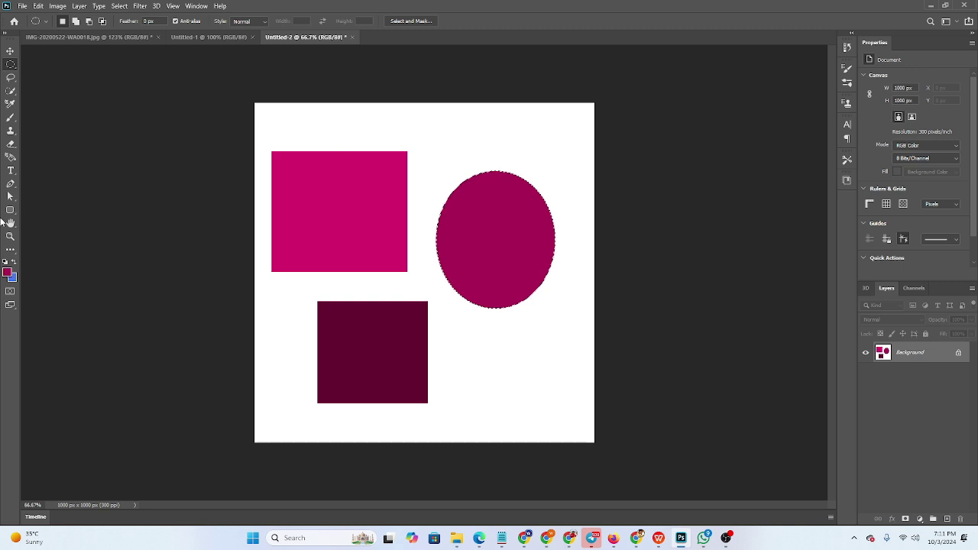
- Set the foreground colour to the brighter magenta d30d6a and refill the selected ellipse with it
left_click(9, 273)
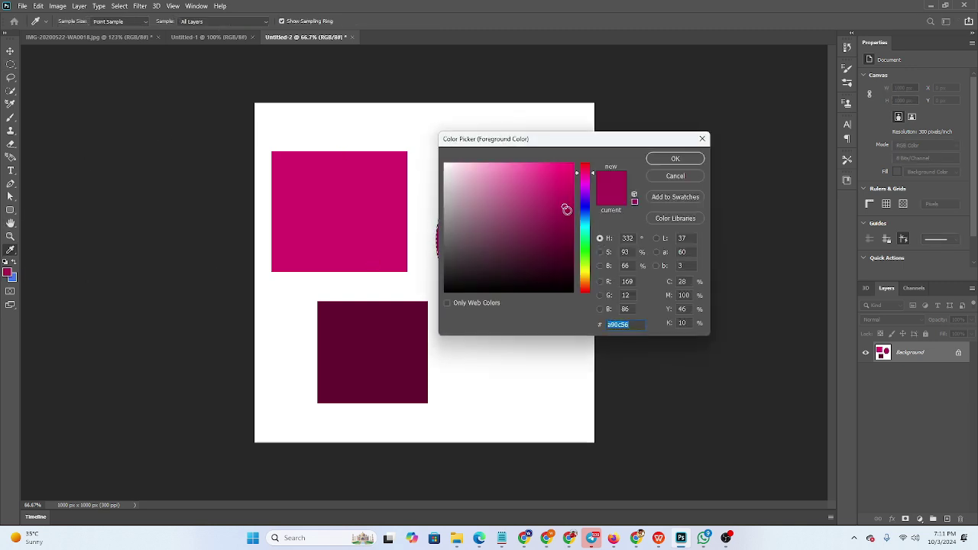
left_click_drag(567, 209, 564, 191)
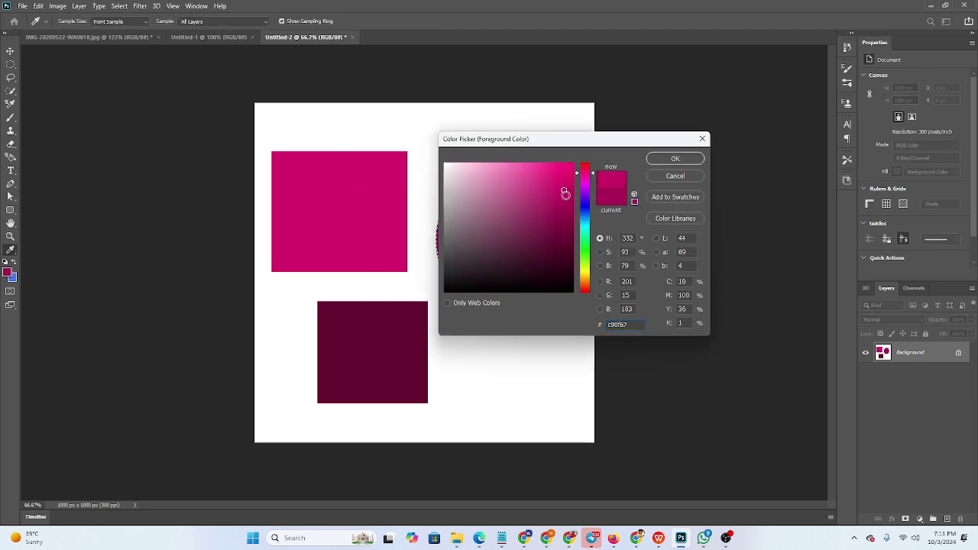
left_click(681, 159)
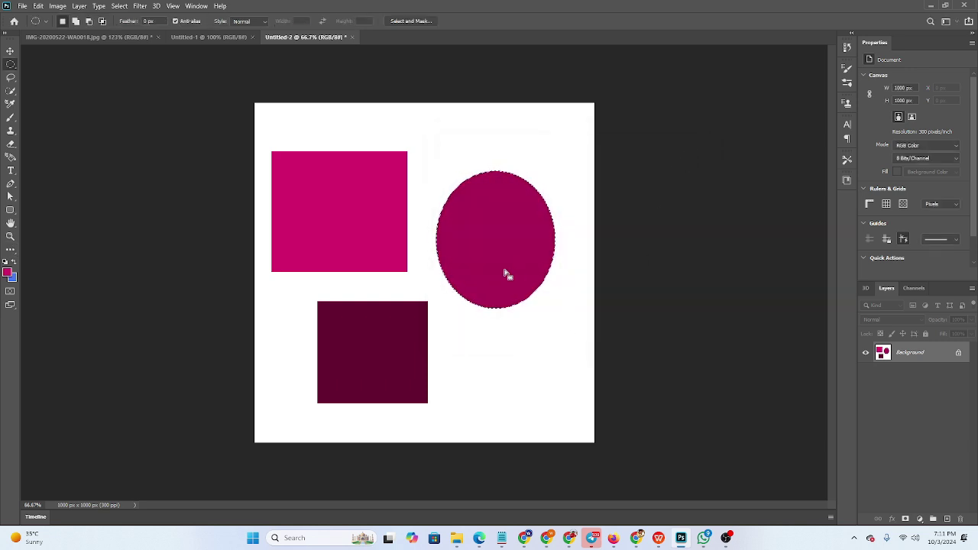
key("alt+BackSpace")
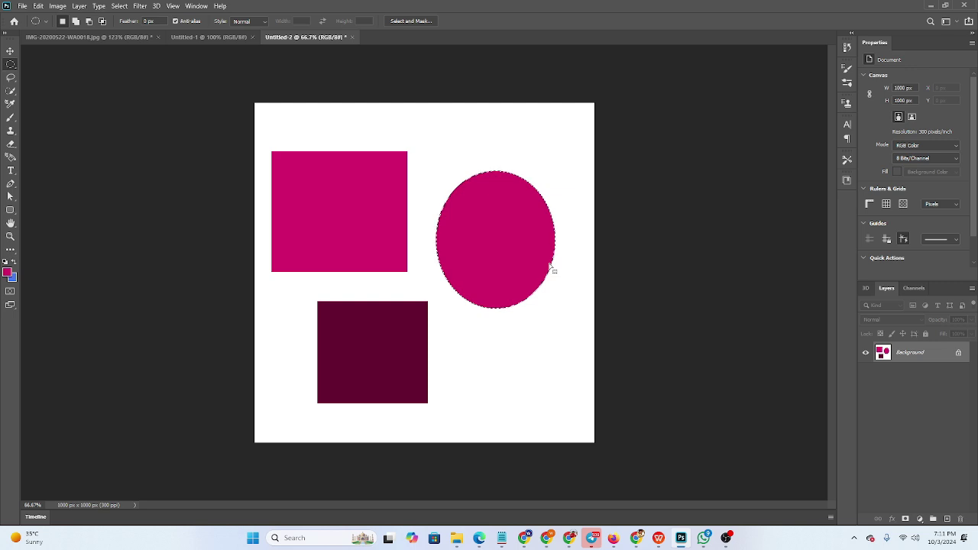
- Sample the magenta and maroon rectangles in the foreground colour picker to read their colour codes, and discard the sampled colour
left_click(7, 273)
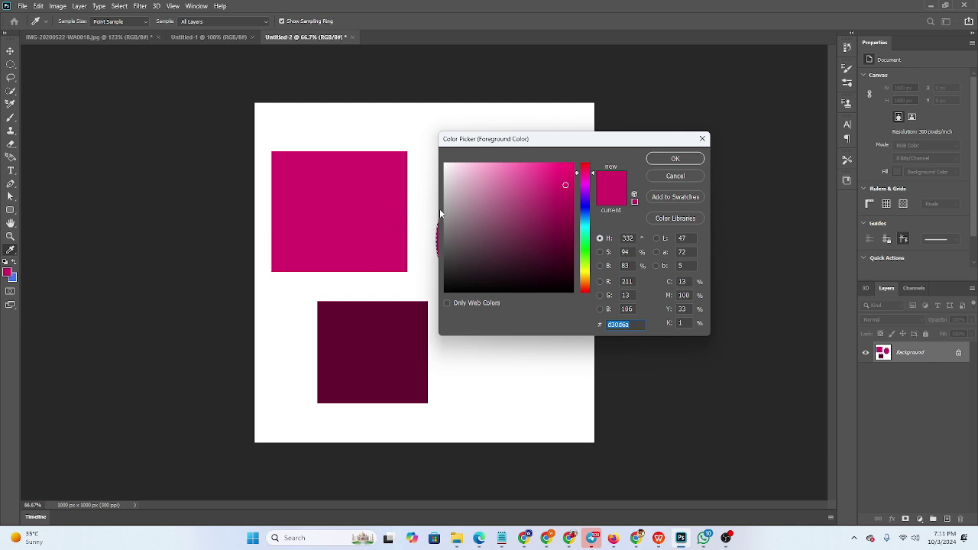
left_click(375, 232)
left_click(404, 346)
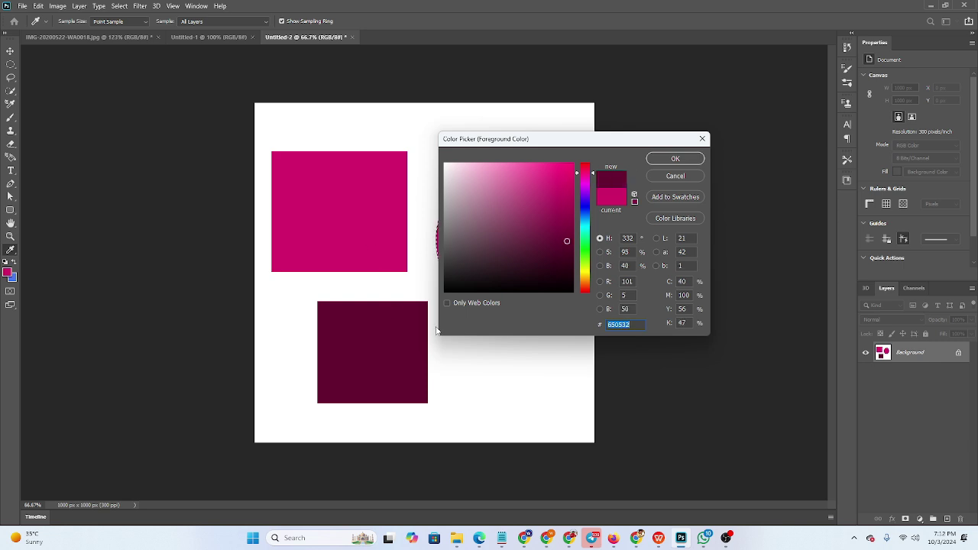
left_click(380, 207)
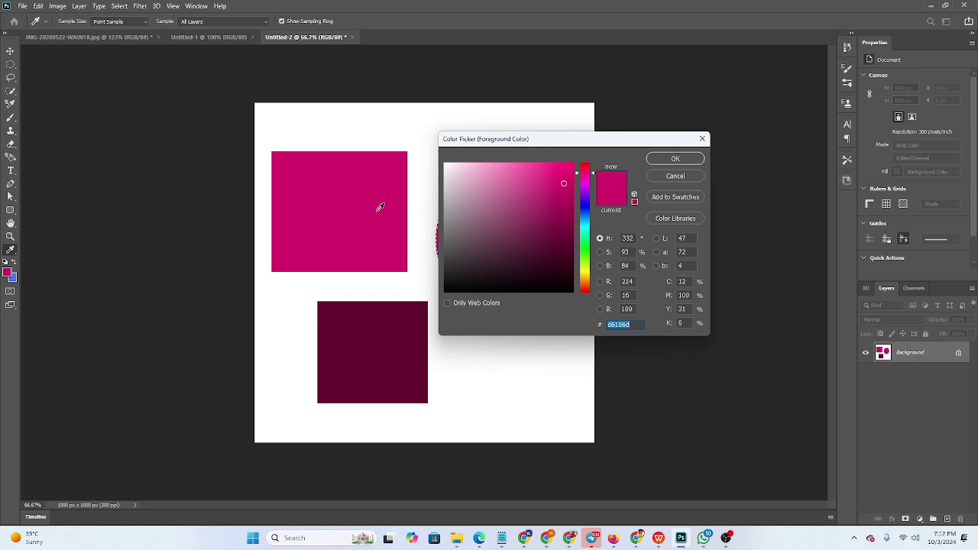
left_click_drag(650, 145, 758, 149)
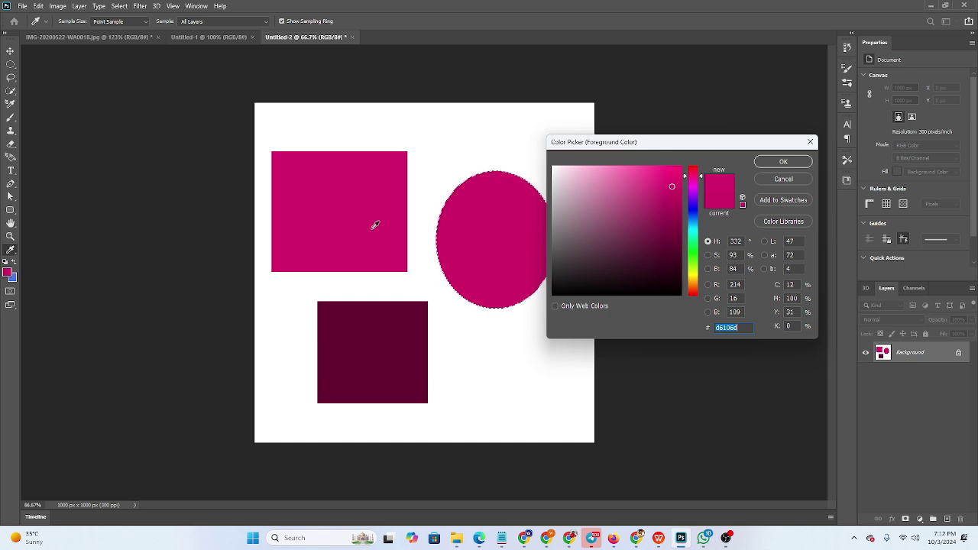
left_click(781, 178)
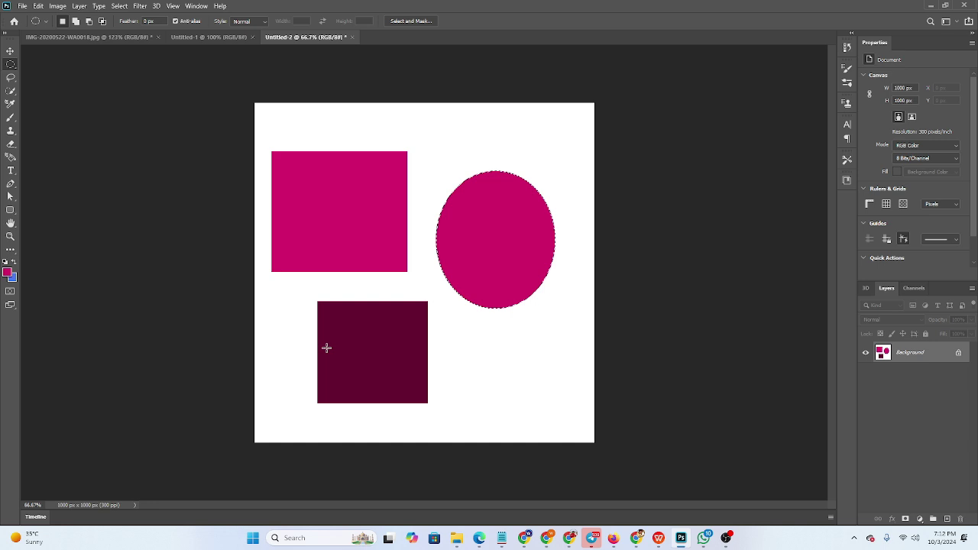
- Sample the magenta rectangle's colour in the foreground colour picker and copy its hex code d6106d
left_click(7, 272)
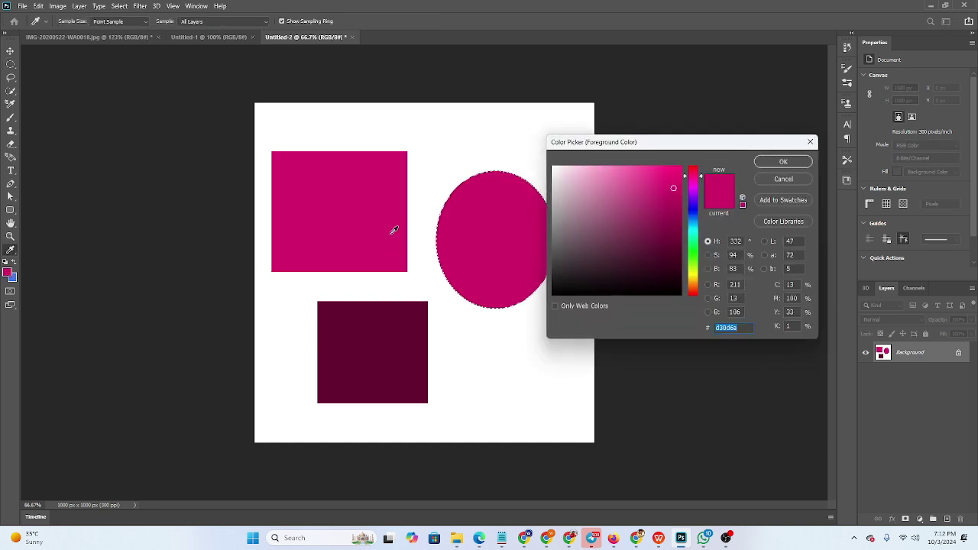
left_click(376, 191)
right_click(724, 331)
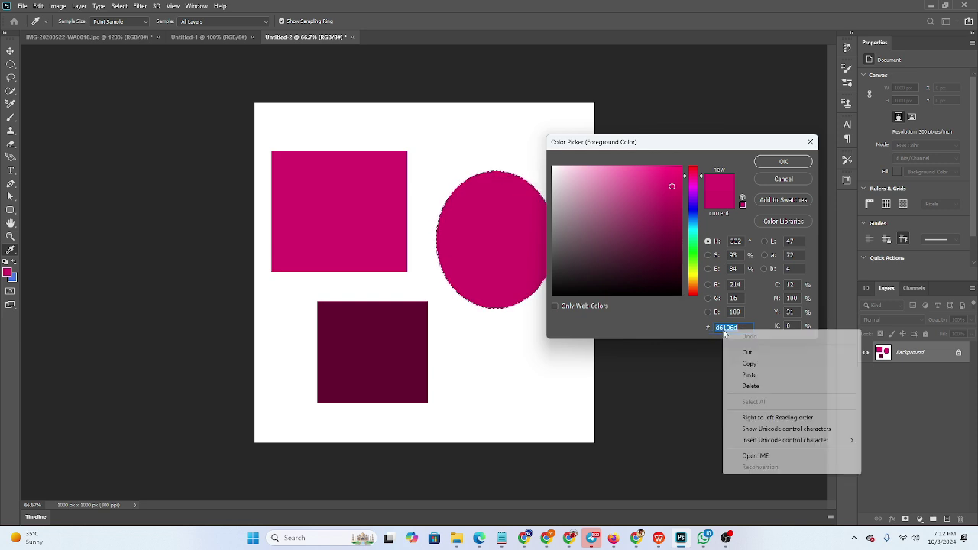
left_click(753, 364)
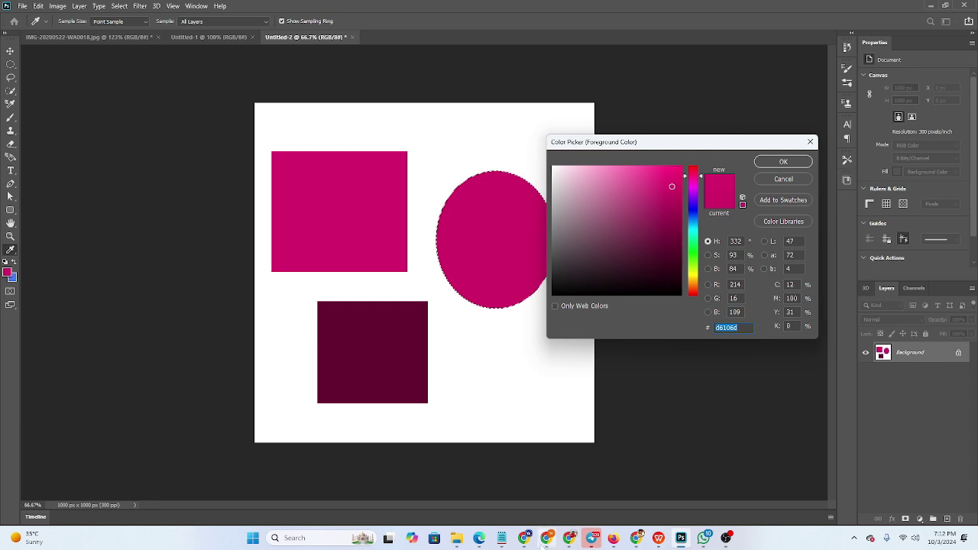
- Switch to Notepad and paste the copied hex code d6106d below the existing text, then return to Photoshop and accept the colour picker
left_click(504, 540)
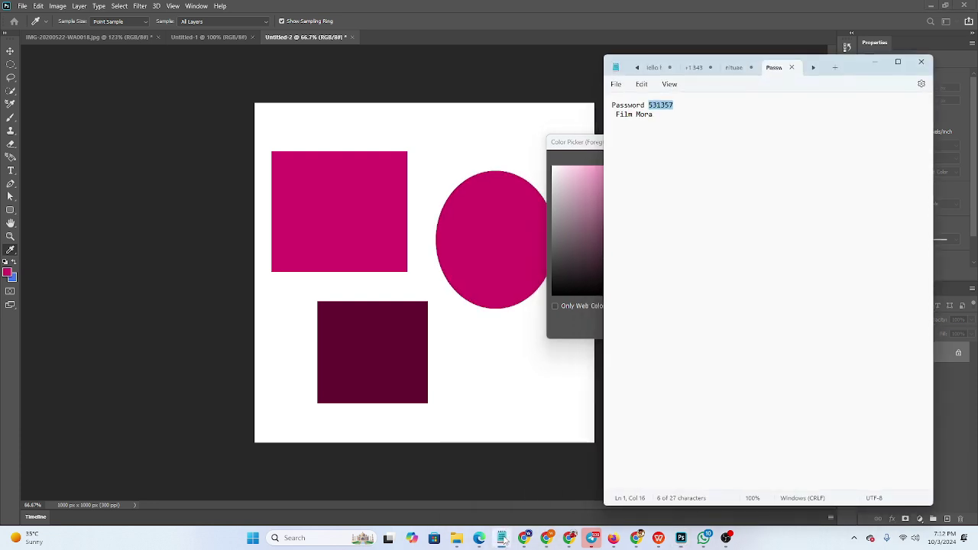
left_click(689, 128)
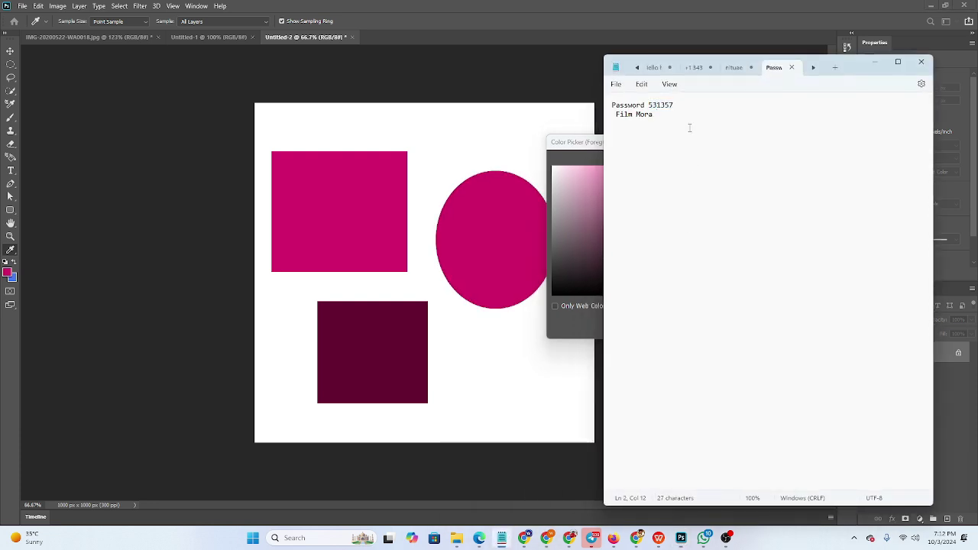
key("ctrl+v")
double_click(632, 144)
right_click(632, 143)
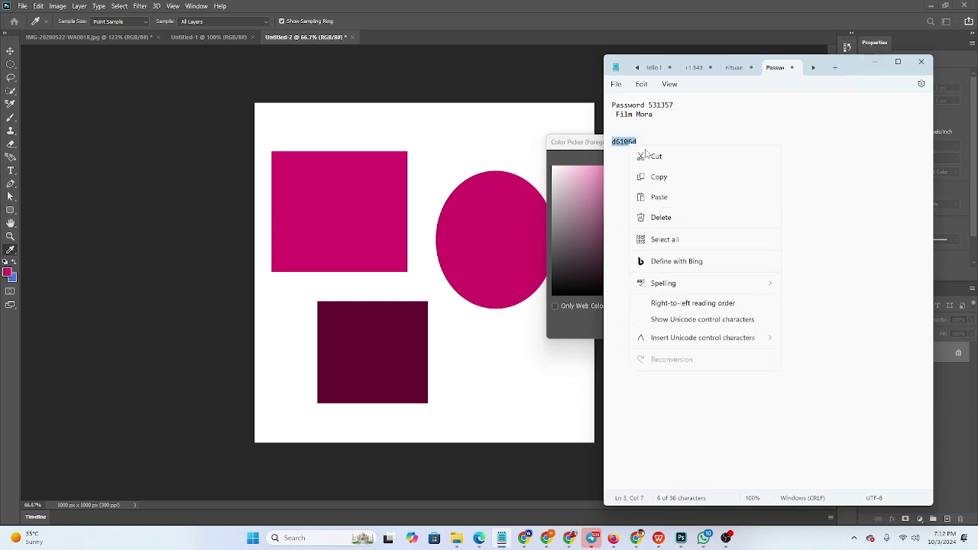
left_click(672, 198)
left_click(875, 61)
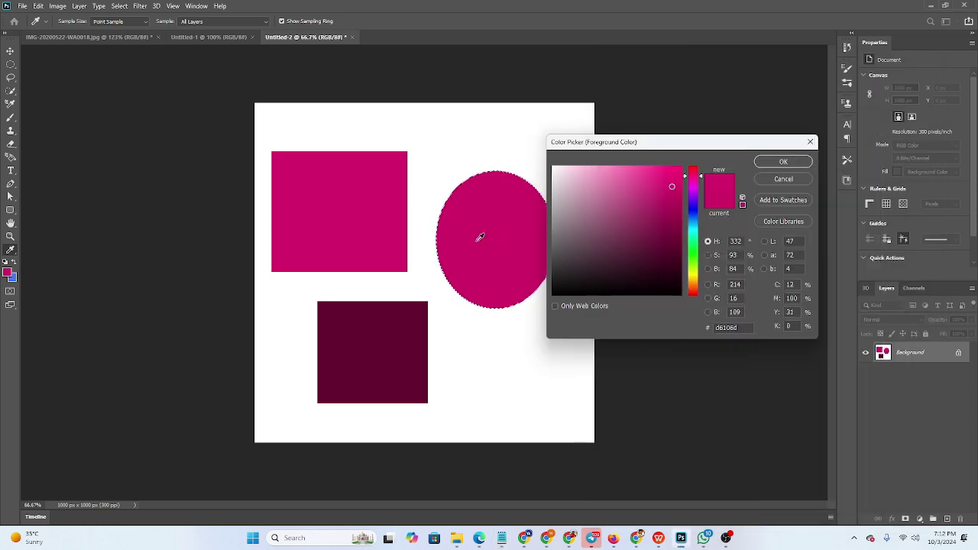
left_click(784, 162)
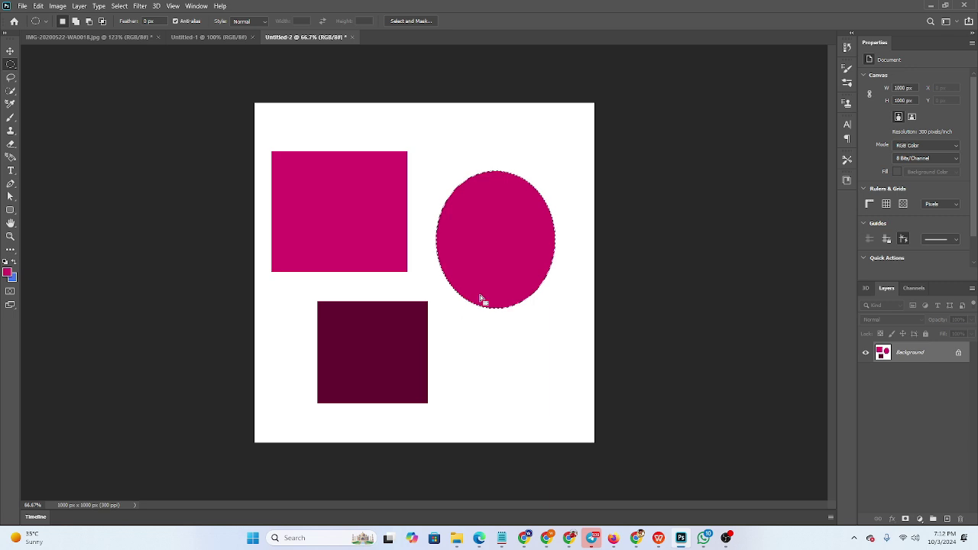
left_click(496, 250)
left_click(7, 272)
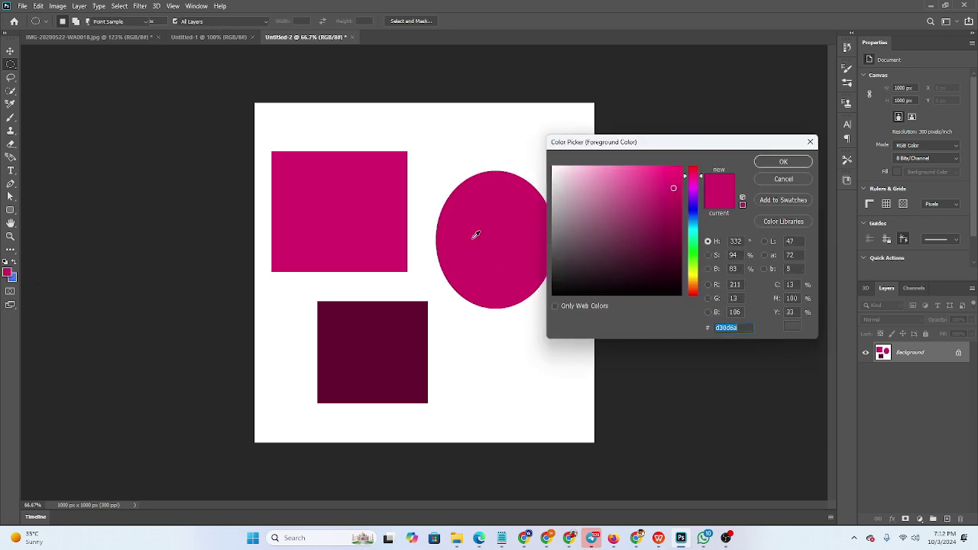
left_click(784, 179)
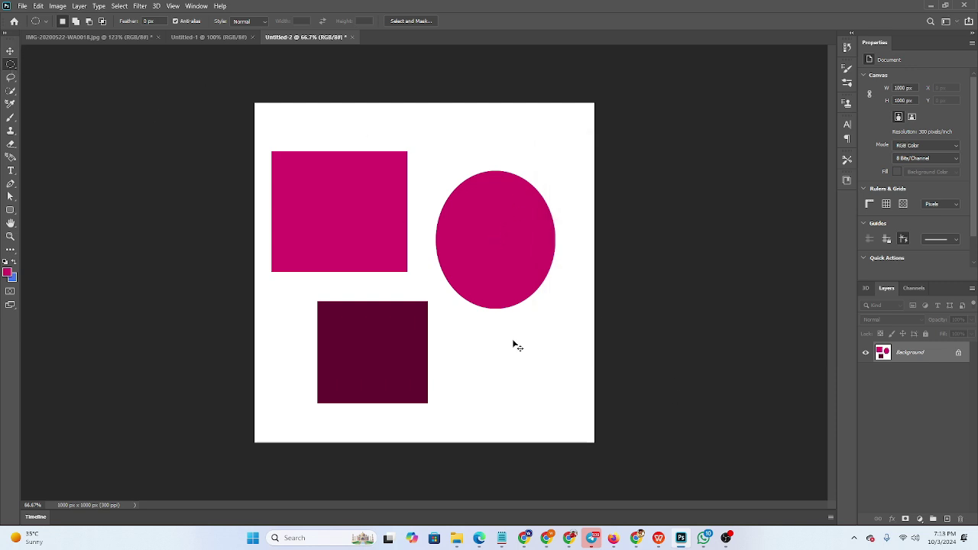
key("ctrl+shift+d")
- Sample the magenta rectangle's colour d6106d in the foreground colour picker and accept it as the foreground colour
left_click(8, 273)
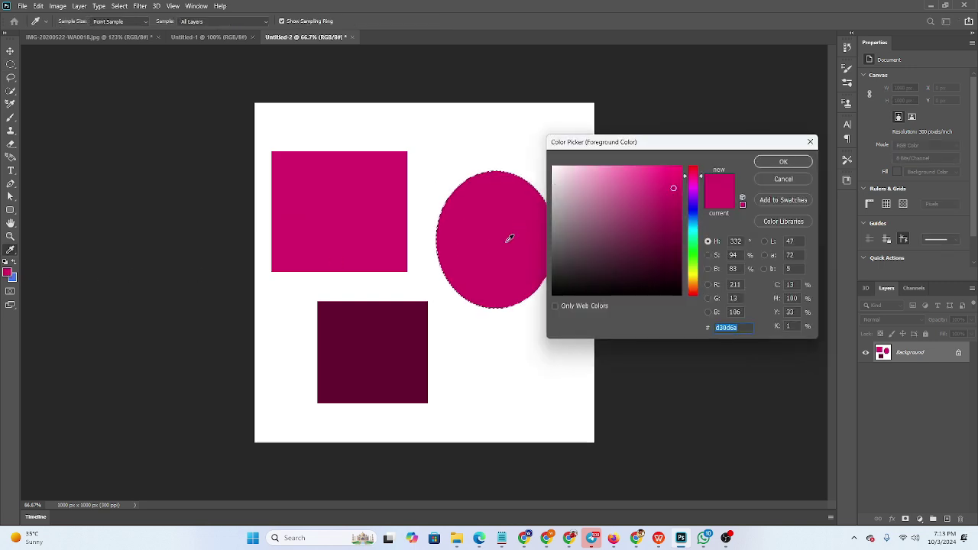
left_click(360, 202)
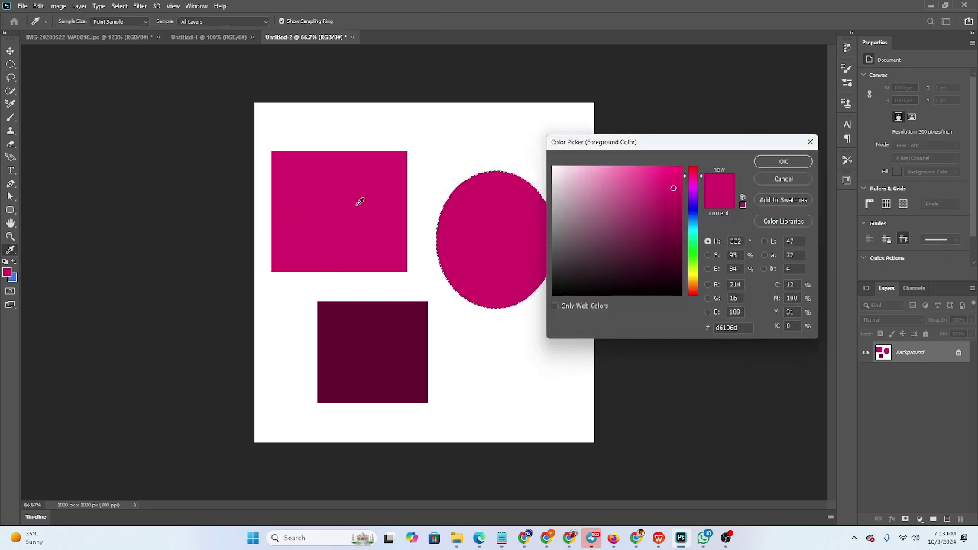
left_click(784, 161)
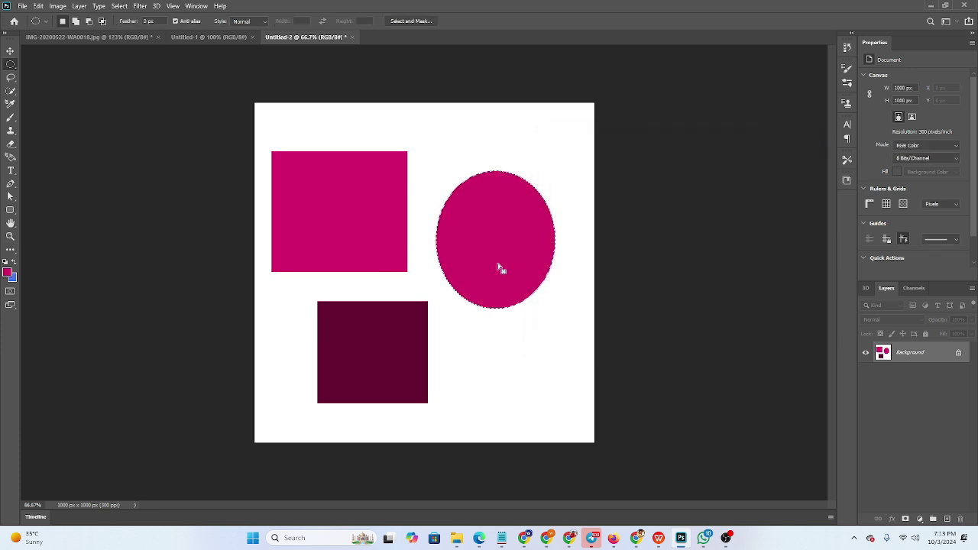
- Darken the foreground colour to the near-black maroon 290415 and fill the selected ellipse with it
left_click(8, 272)
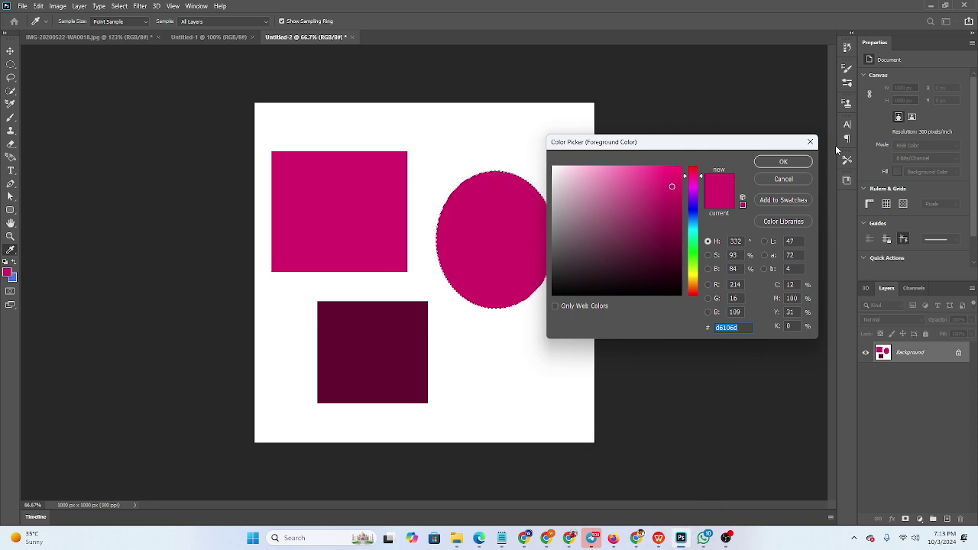
left_click_drag(668, 186, 670, 275)
left_click(783, 161)
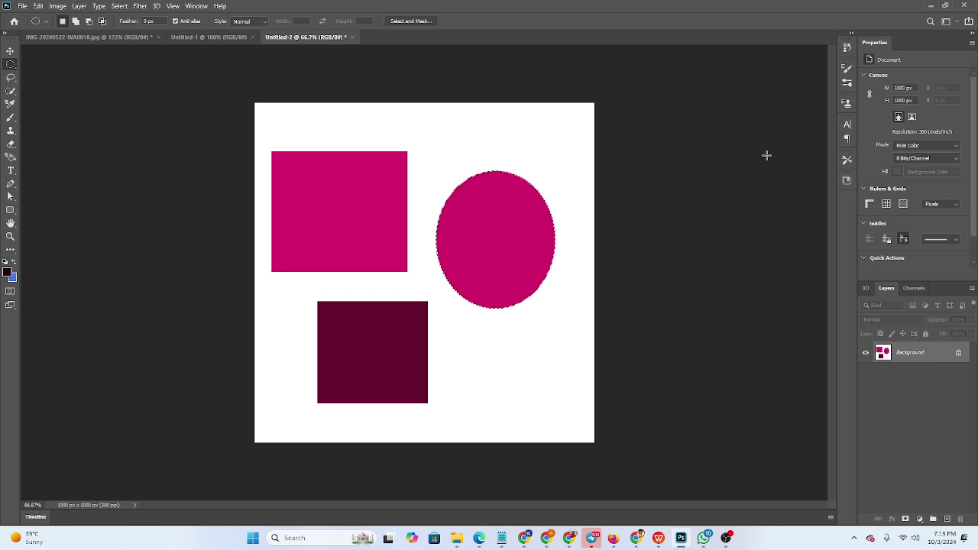
key("alt+BackSpace")
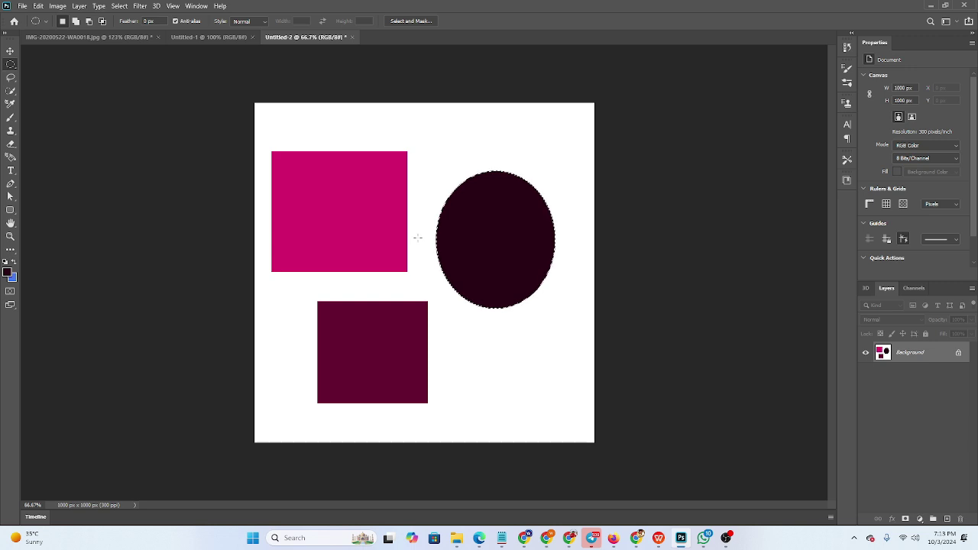
- Take the hex code d6106d from the Notepad note, paste it as the foreground colour in Photoshop and refill the selected ellipse
left_click(9, 274)
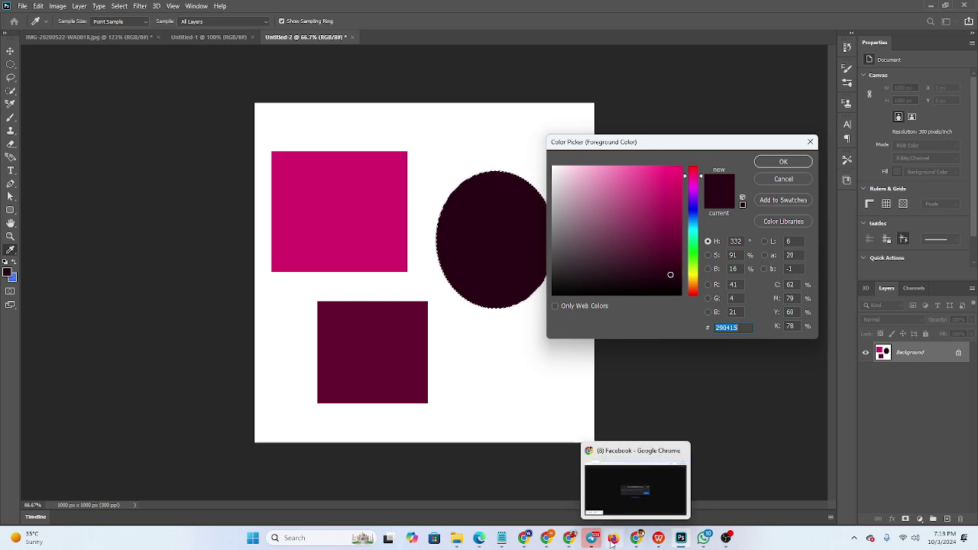
left_click(502, 539)
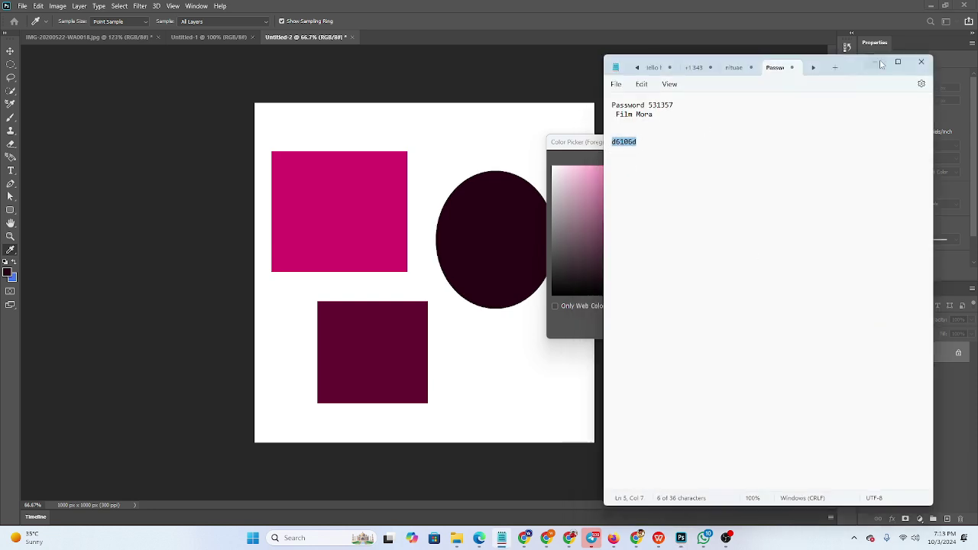
left_click(876, 61)
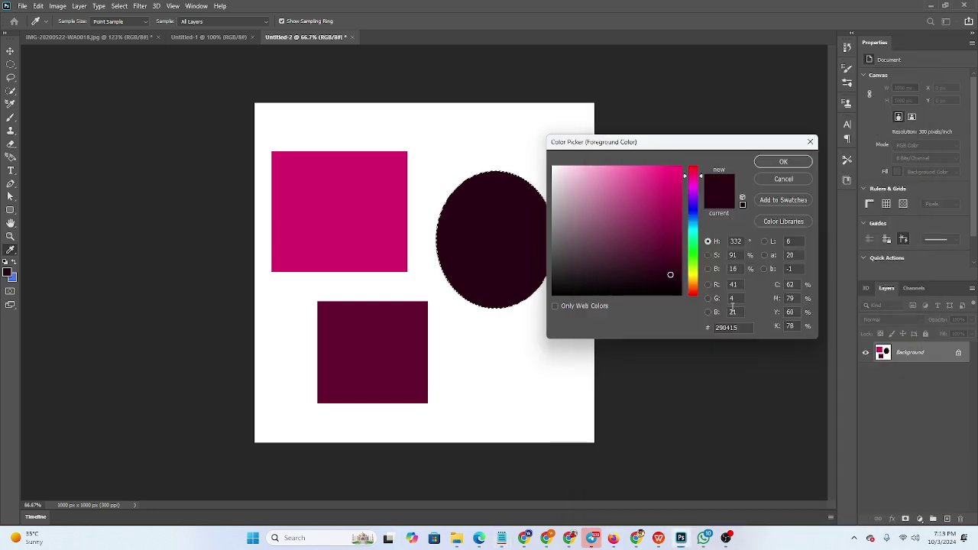
double_click(732, 327)
key("ctrl+v")
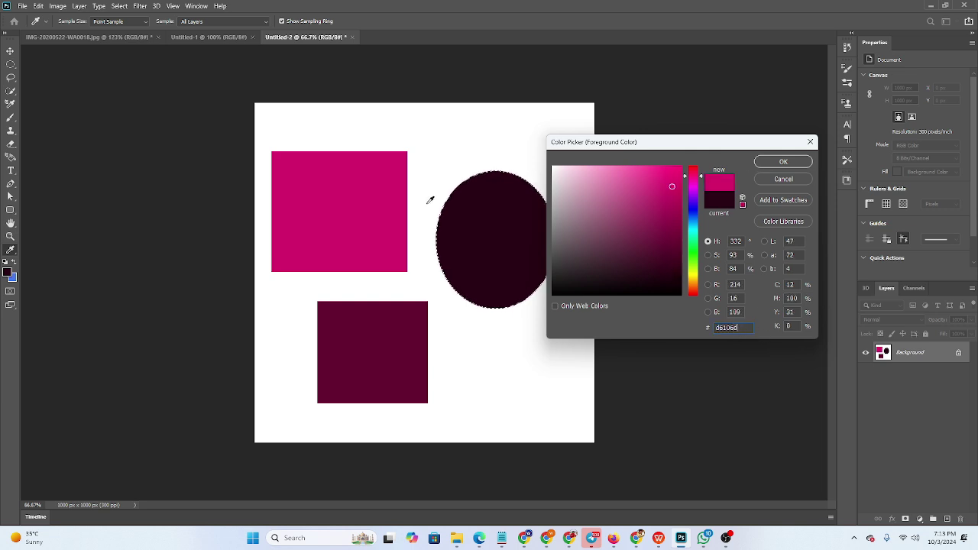
left_click(793, 161)
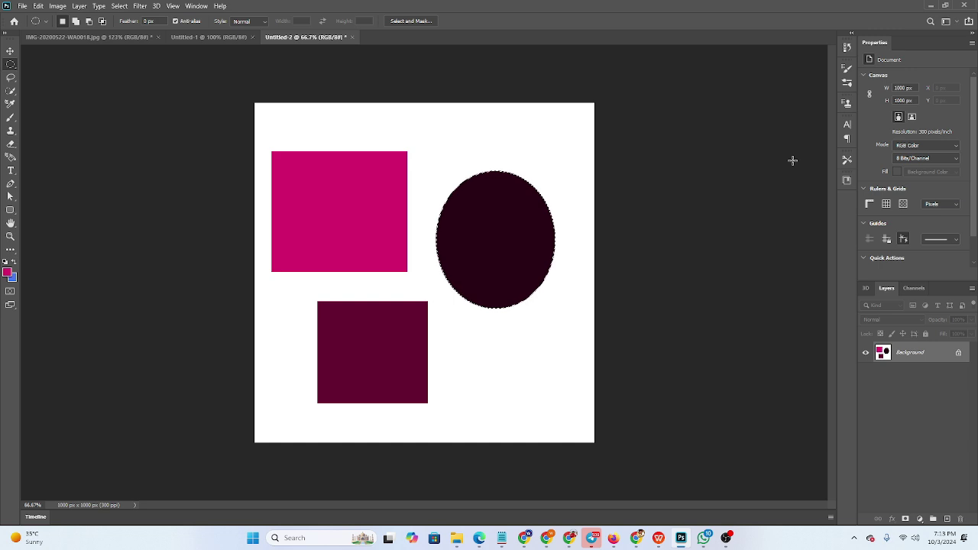
key("alt+BackSpace")
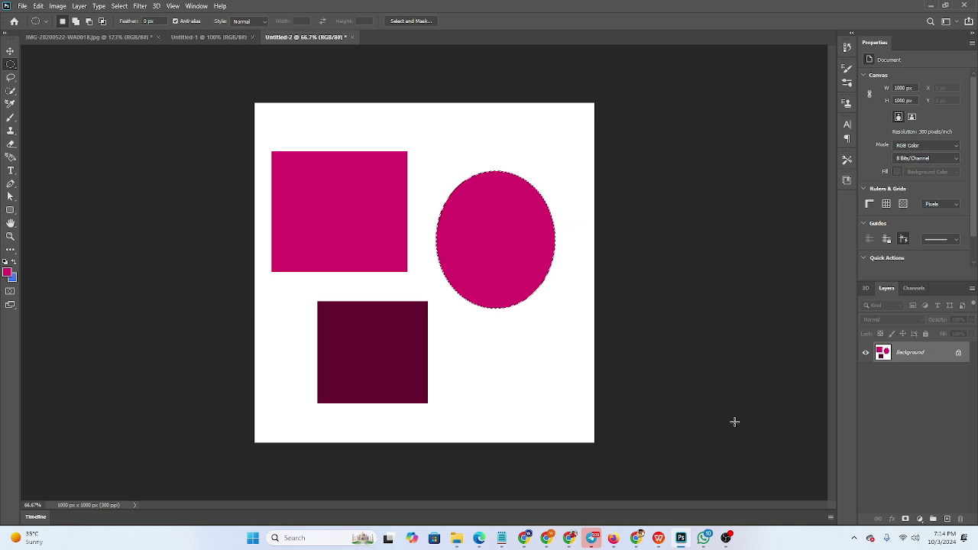
- Switch to the Unsplash page in Chrome and copy a screenshot of the brown cup and saucer, about 366 × 239 pixels, to the clipboard
left_click(526, 538)
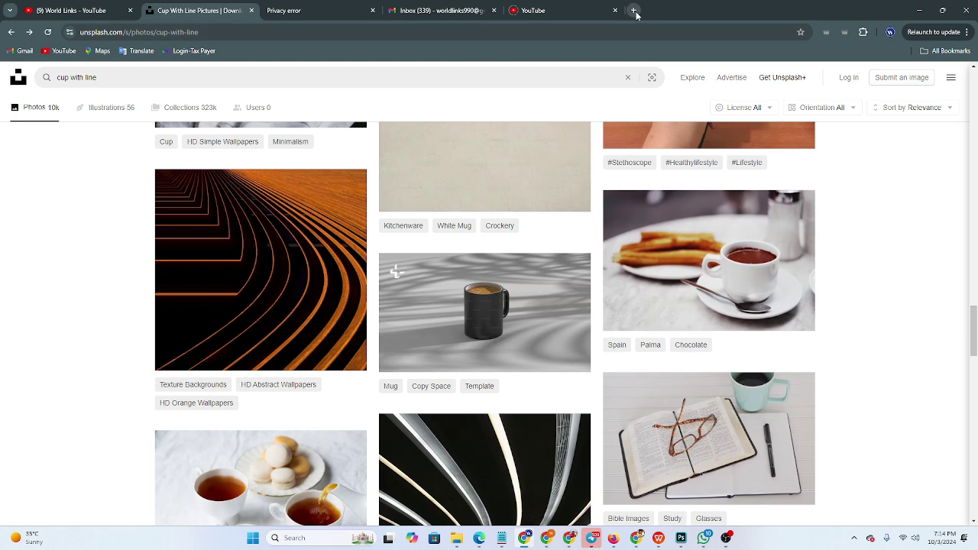
scroll(586, 324, "up", 4)
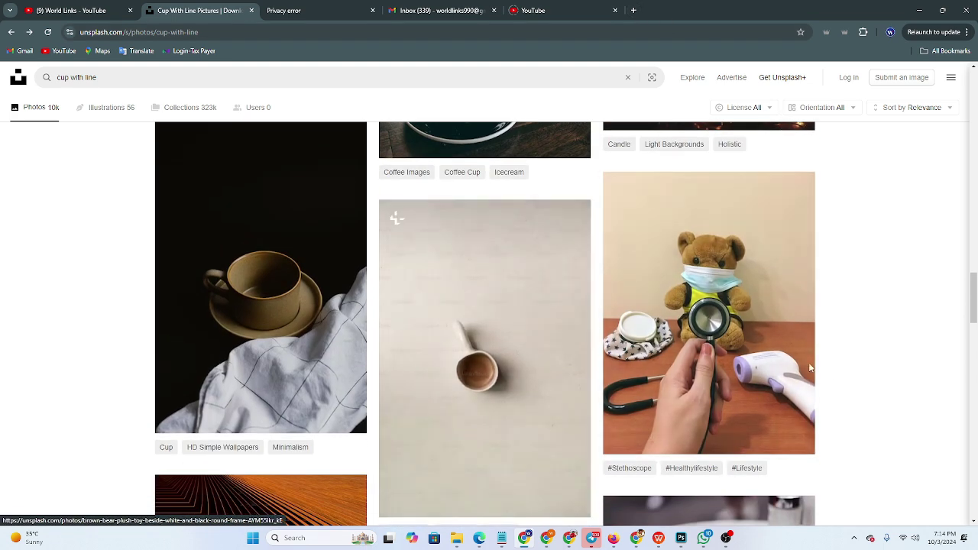
mouse_move(803, 365)
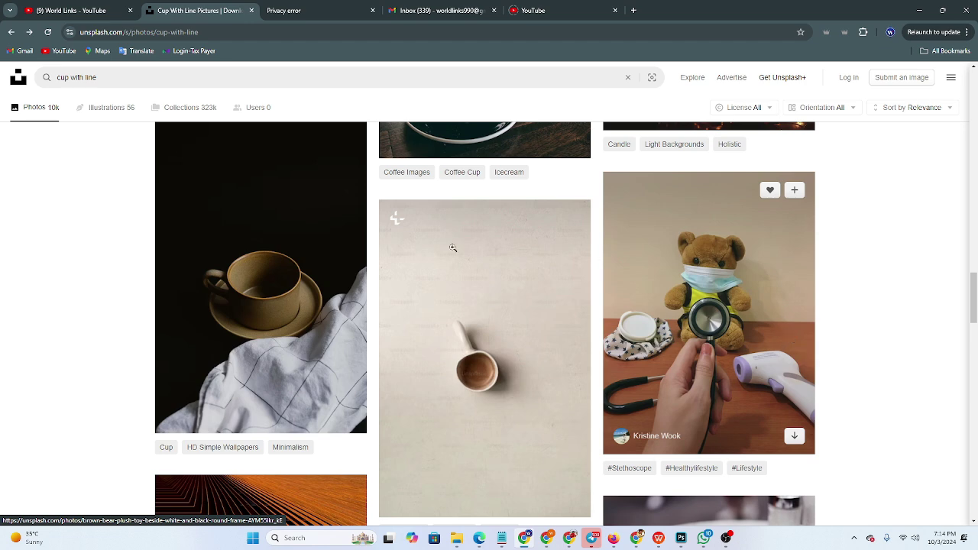
mouse_move(290, 305)
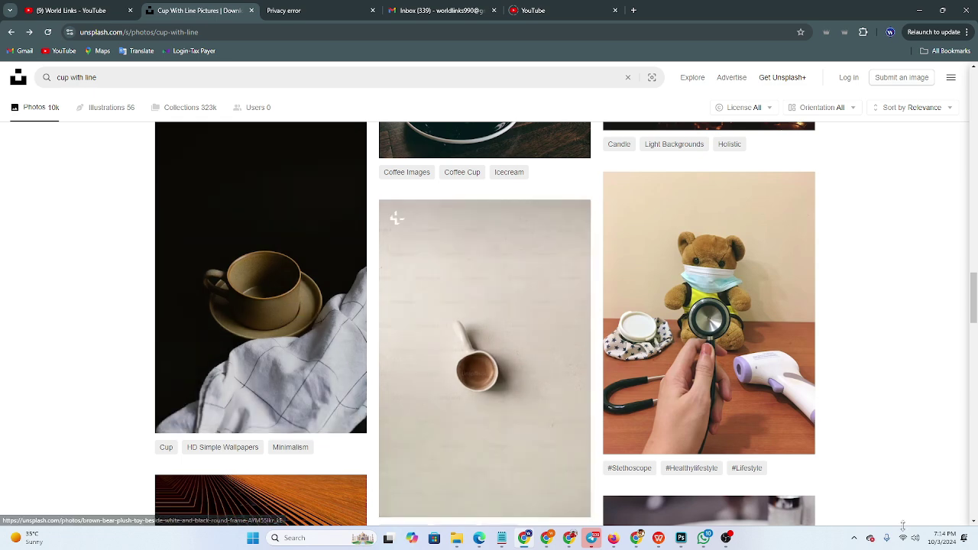
left_click(854, 539)
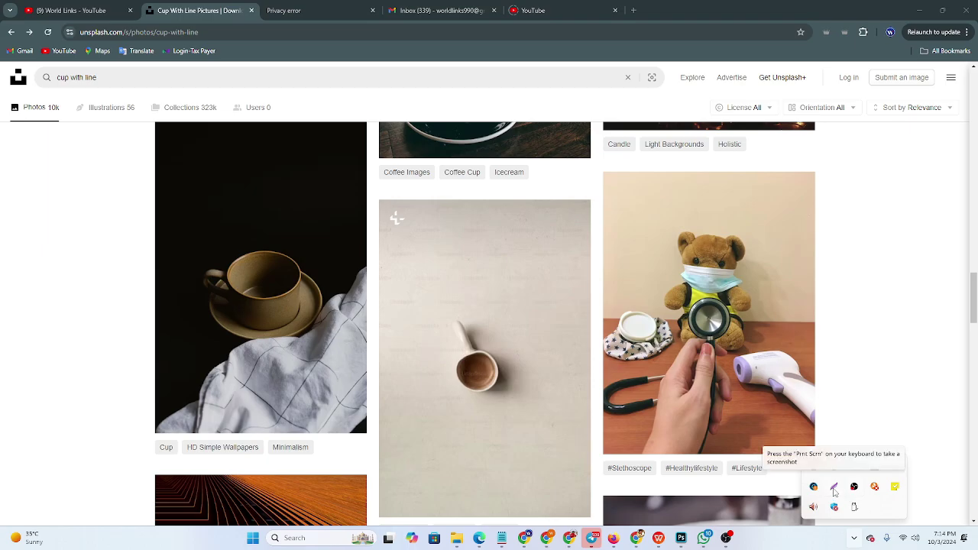
left_click(834, 495)
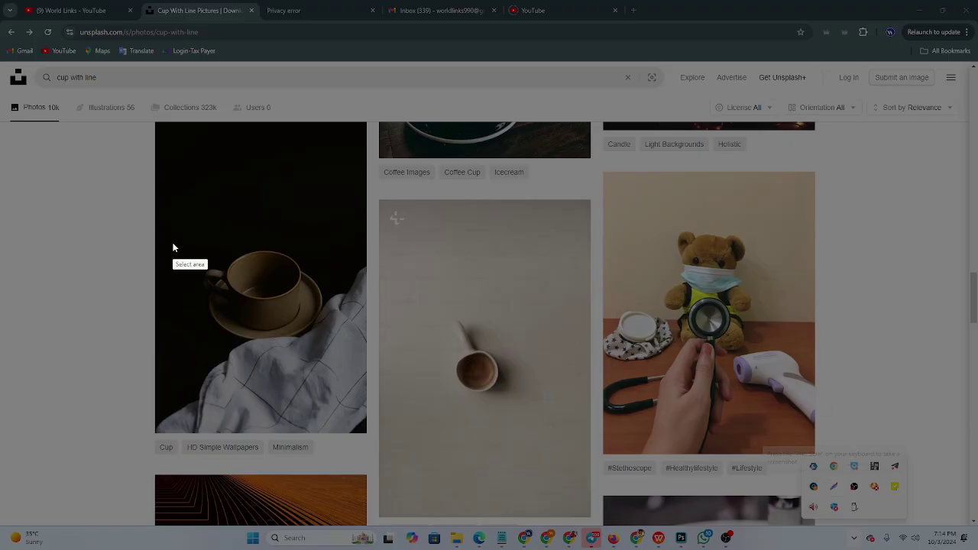
left_click_drag(173, 243, 359, 365)
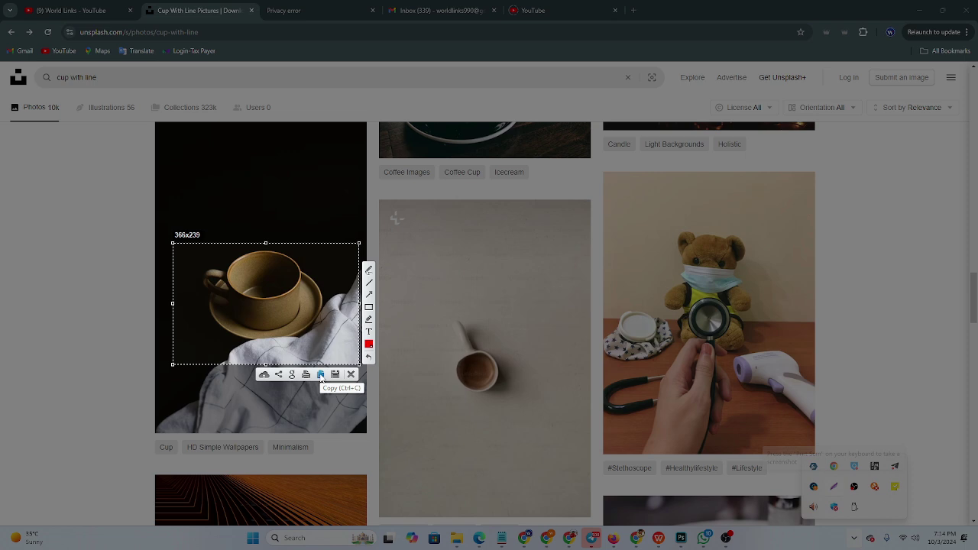
left_click(320, 375)
- Open google.com in a new browser tab and search for "color picker"
left_click(633, 10)
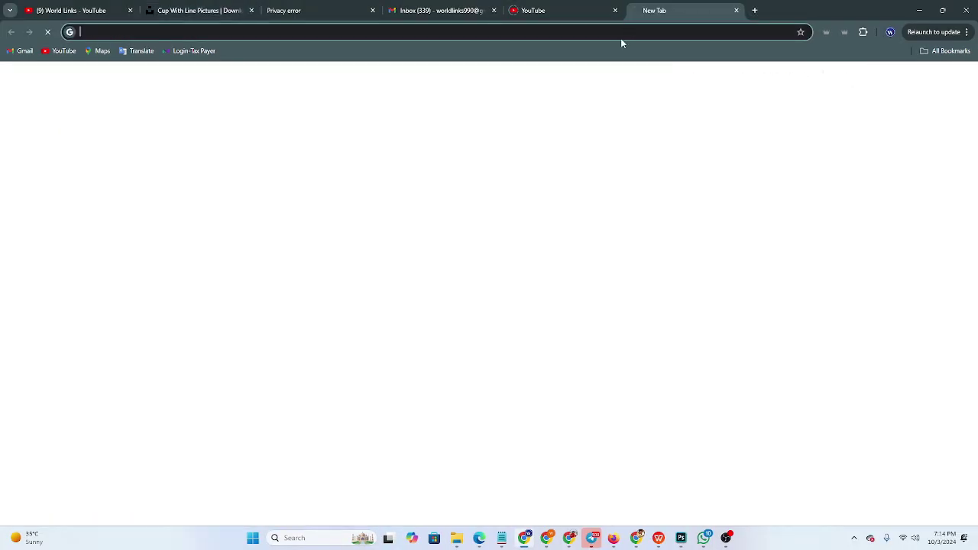
left_click(623, 32)
type("google")
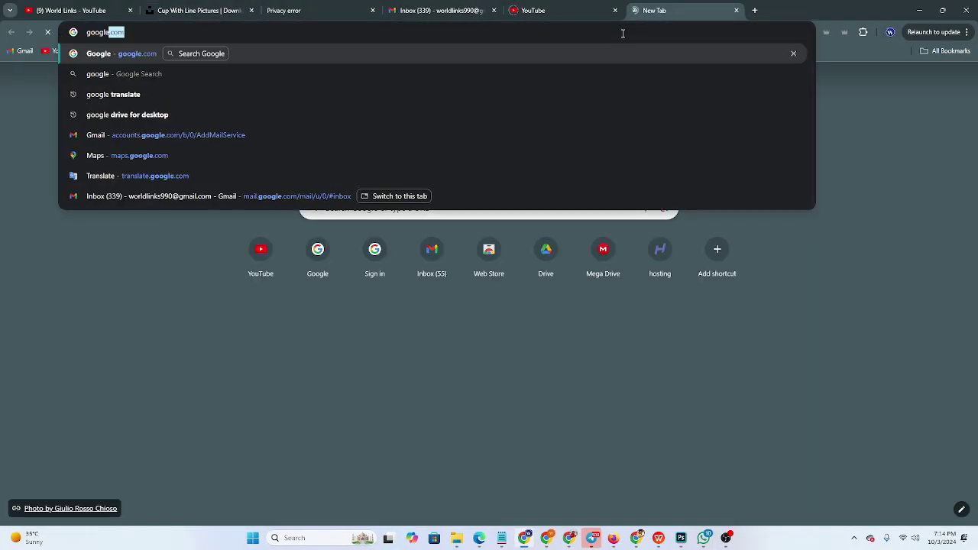
key("Return")
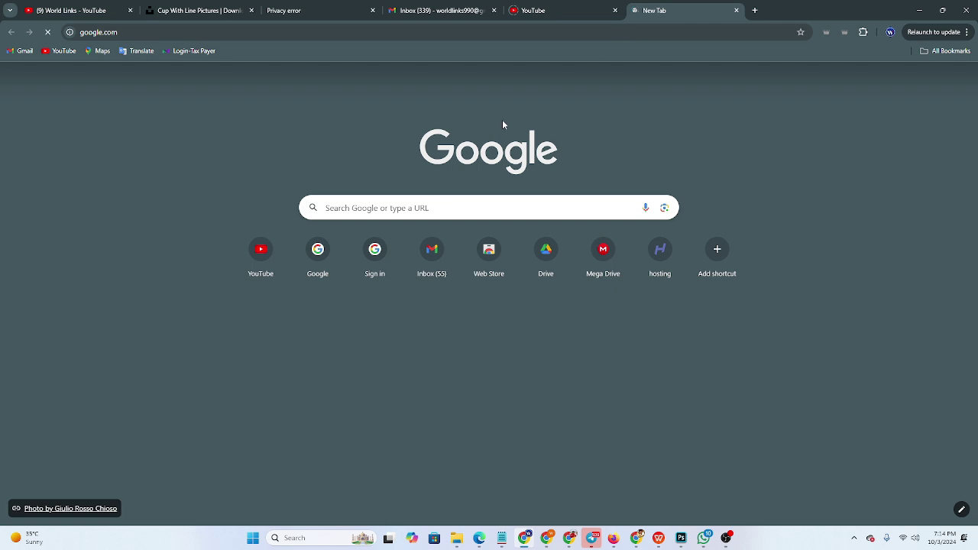
left_click(461, 208)
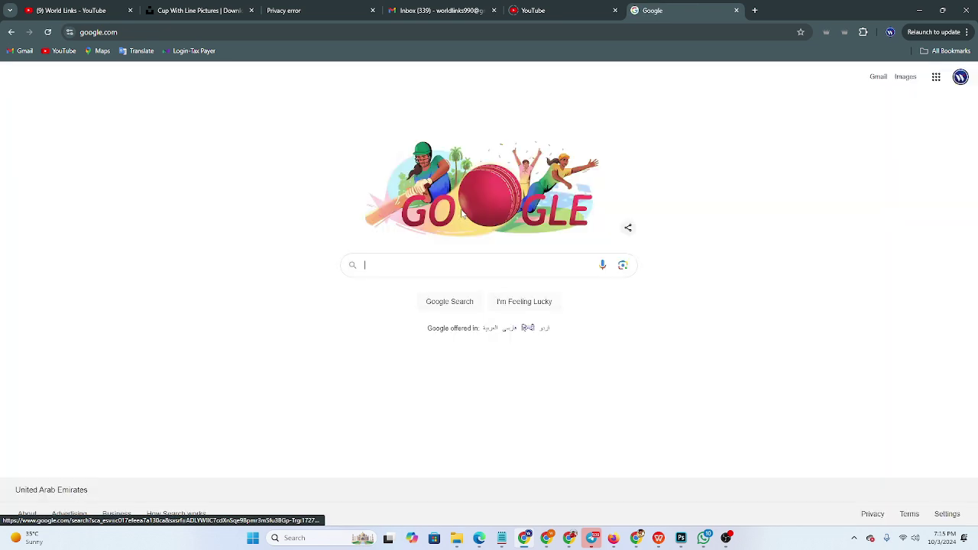
left_click(459, 266)
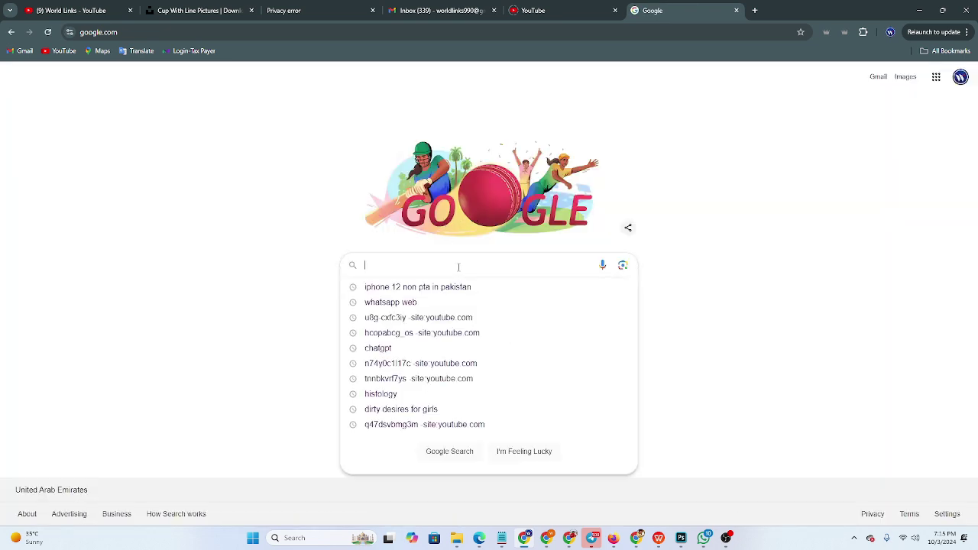
type("color")
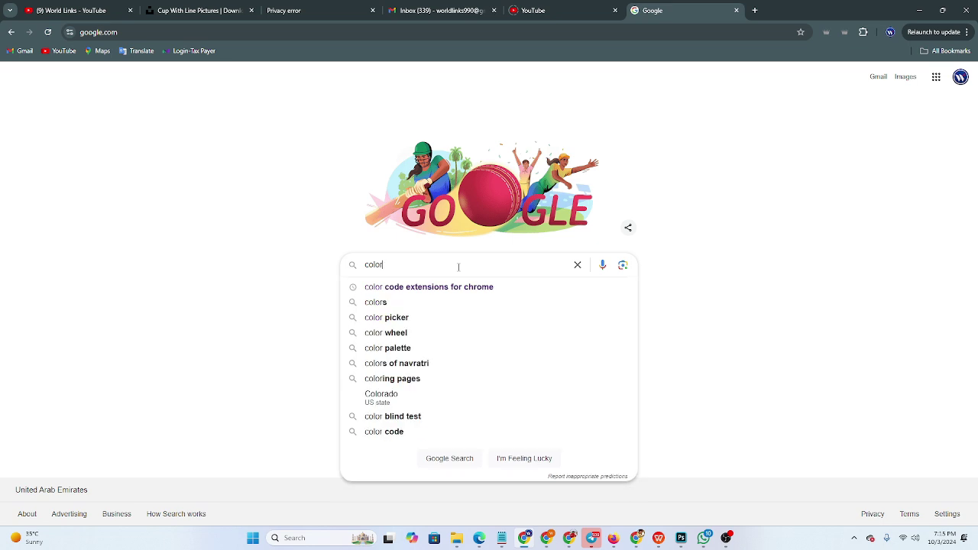
left_click(397, 319)
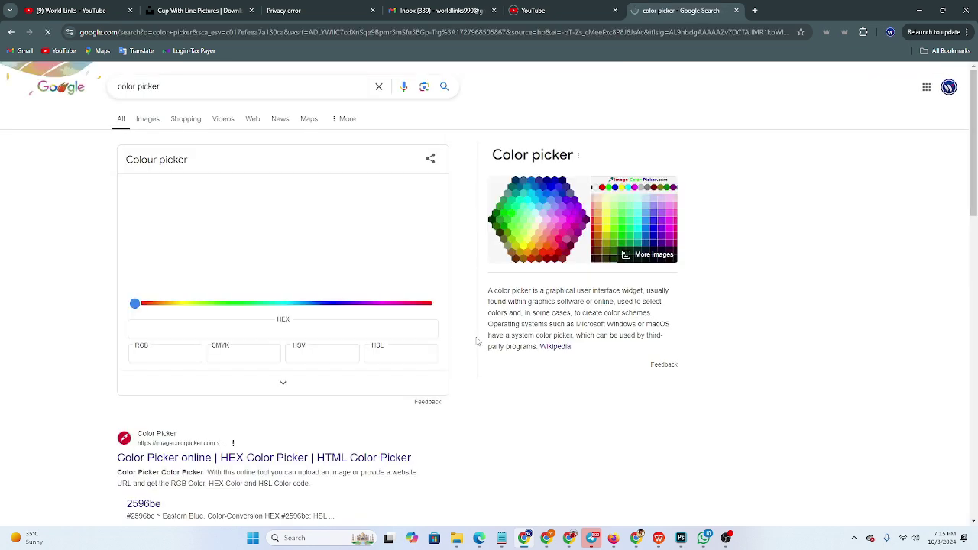
- Look through the search results and open the imagecolorpicker.com online color picker
scroll(280, 377, "down", 1)
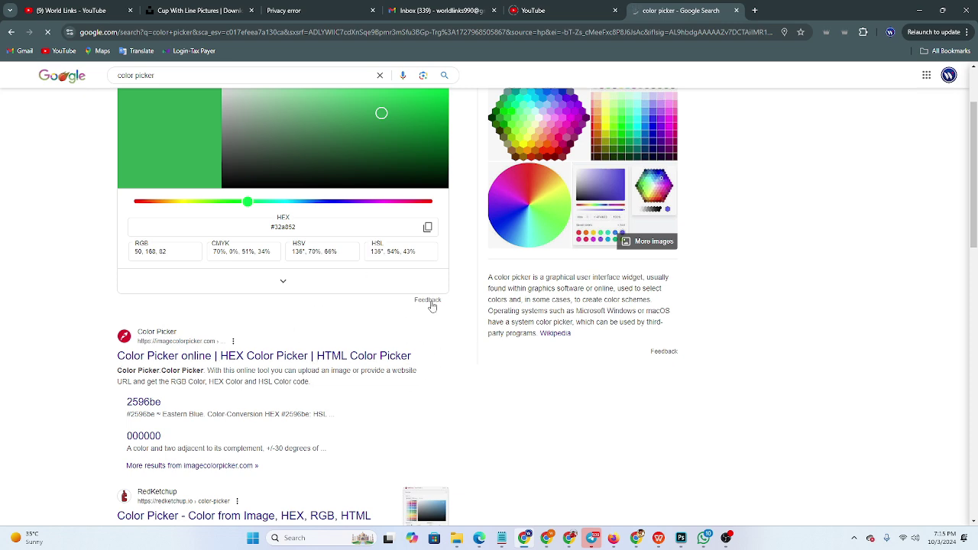
scroll(233, 317, "down", 2)
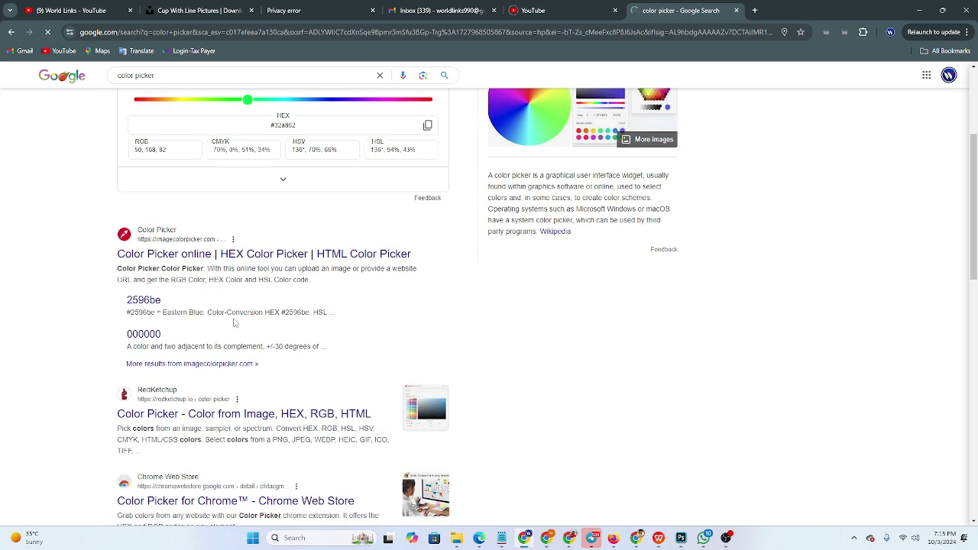
scroll(245, 327, "down", 4)
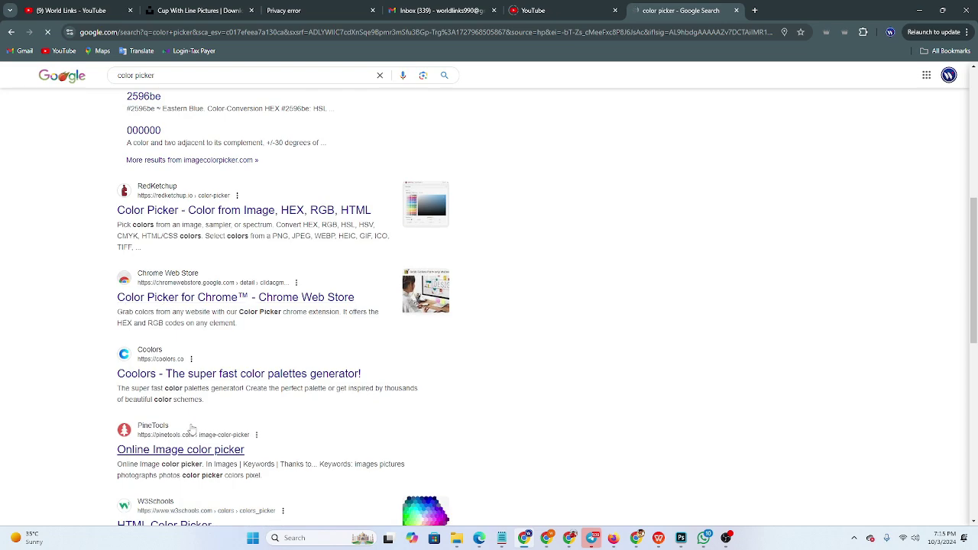
scroll(191, 428, "up", 1)
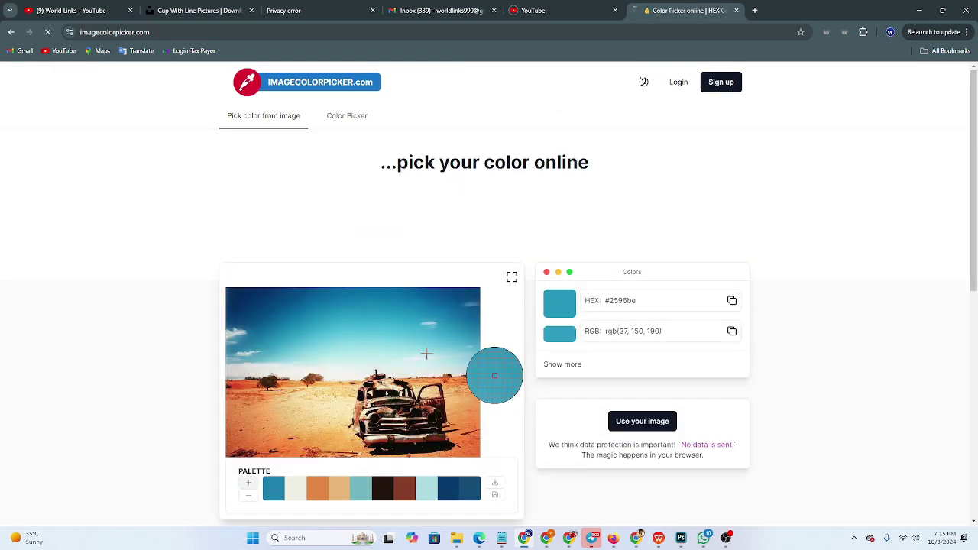
- Sample the dark brown #402a15 from the bush in the site's desert photo and examine its full colour-code conversions
scroll(474, 371, "down", 1)
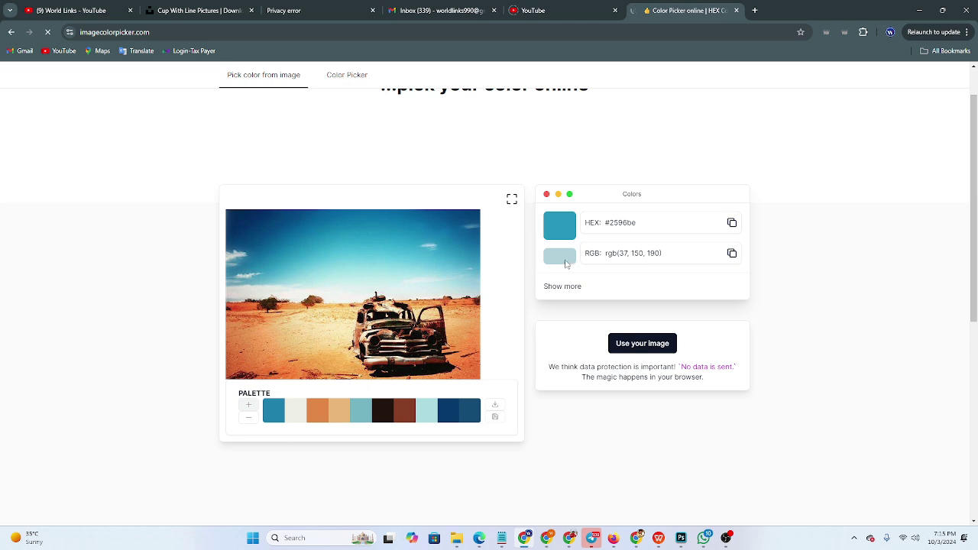
left_click(267, 304)
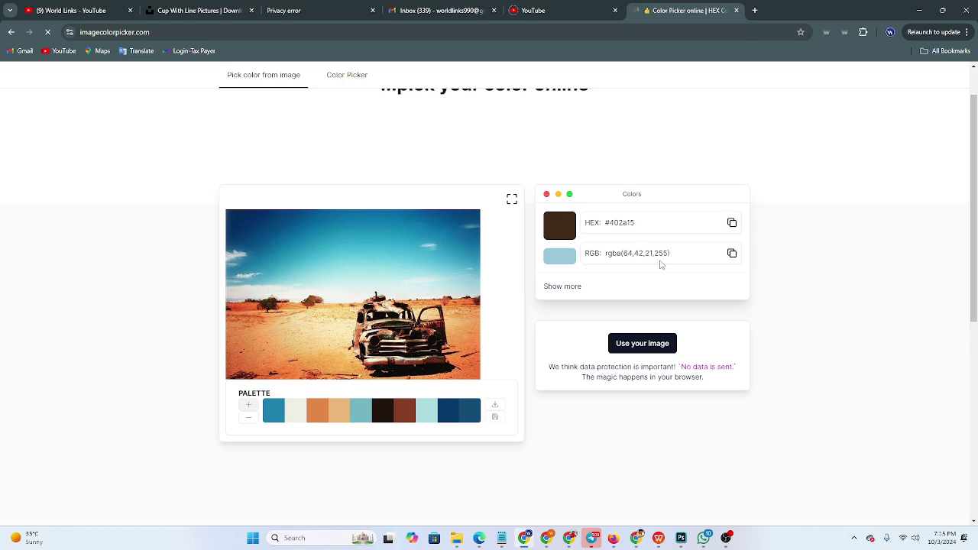
left_click(563, 288)
scroll(452, 321, "down", 2)
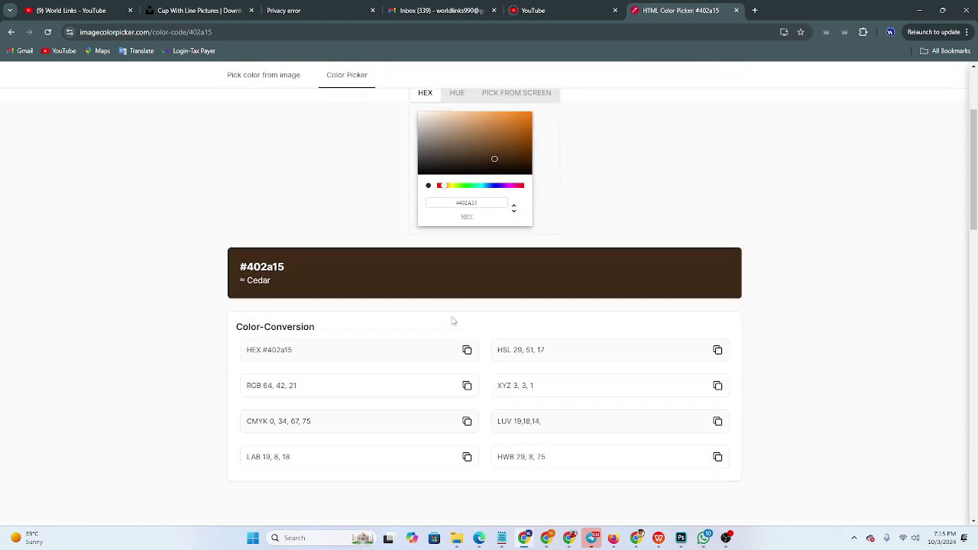
scroll(543, 383, "down", 1)
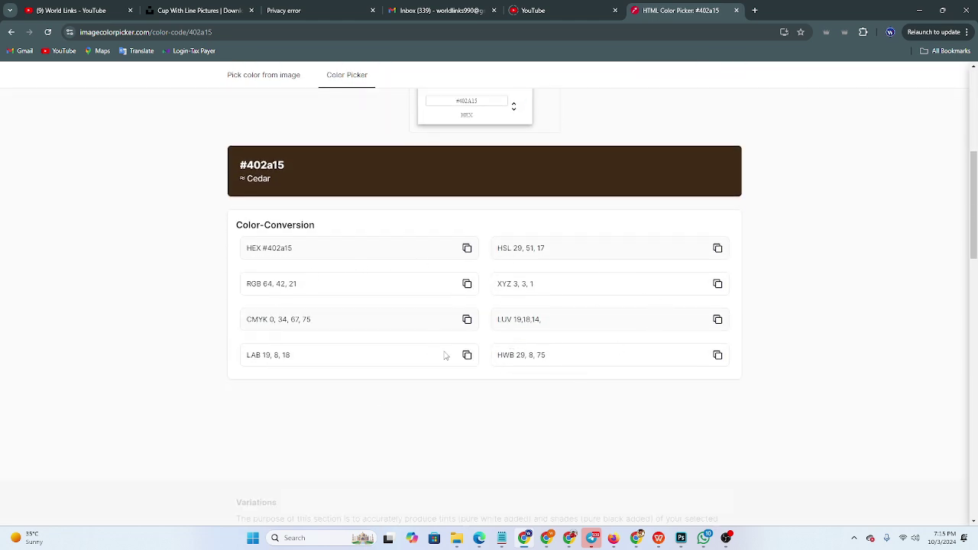
scroll(445, 355, "up", 5)
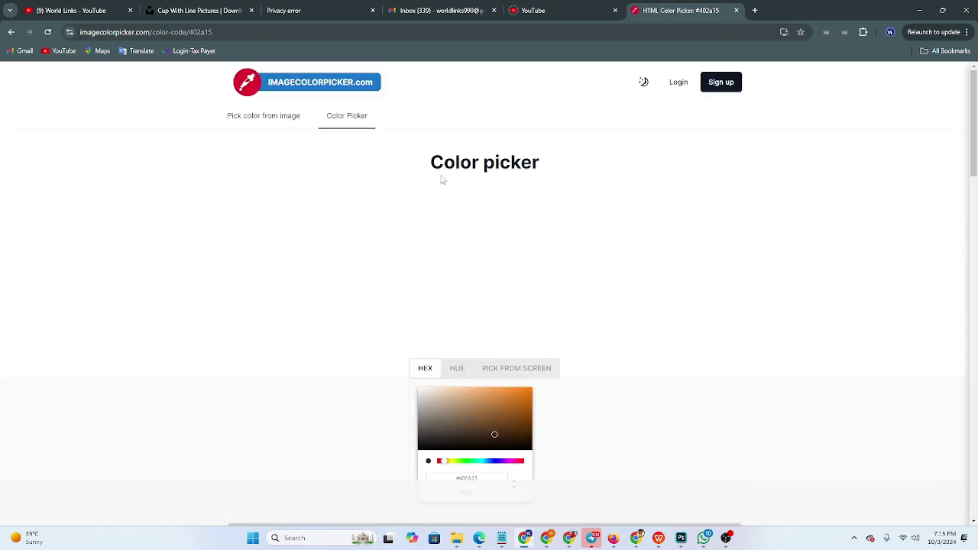
- Return to picking colours from an image and load the copied screenshot of the brown cup and saucer as the source image
left_click(255, 116)
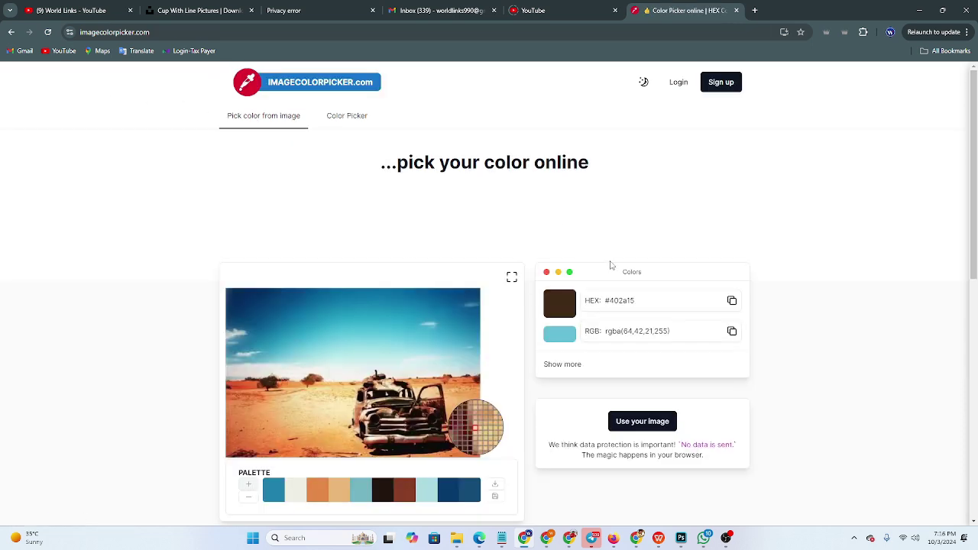
scroll(680, 367, "down", 1)
left_click(648, 345)
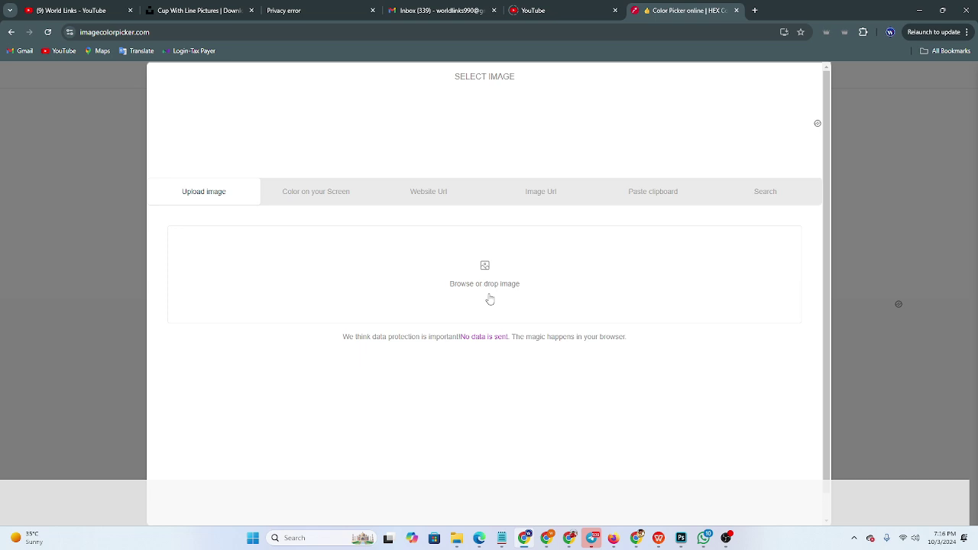
key("Escape")
scroll(568, 299, "up", 3)
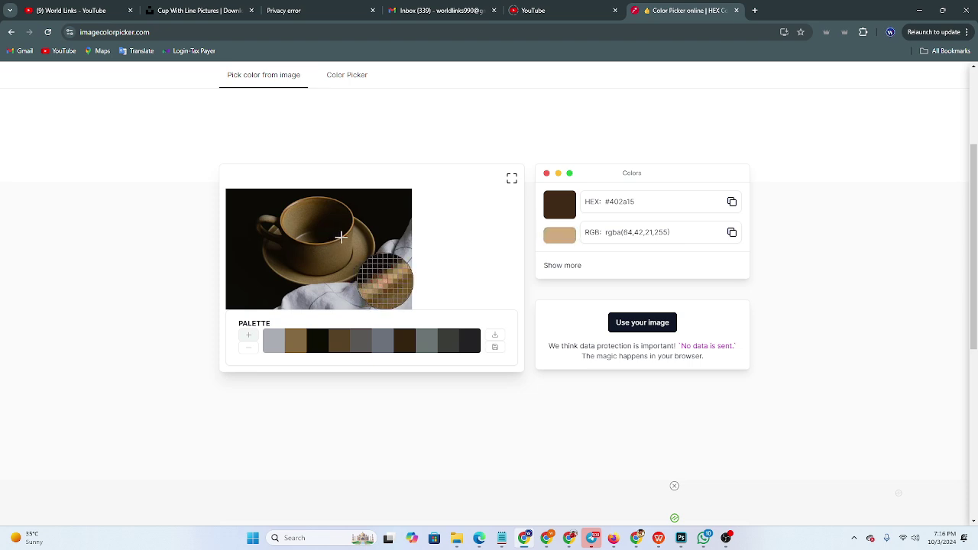
- Sample the brown #68502a from the cup and saucer image, view its colour details and copy the hex code
left_click(340, 237)
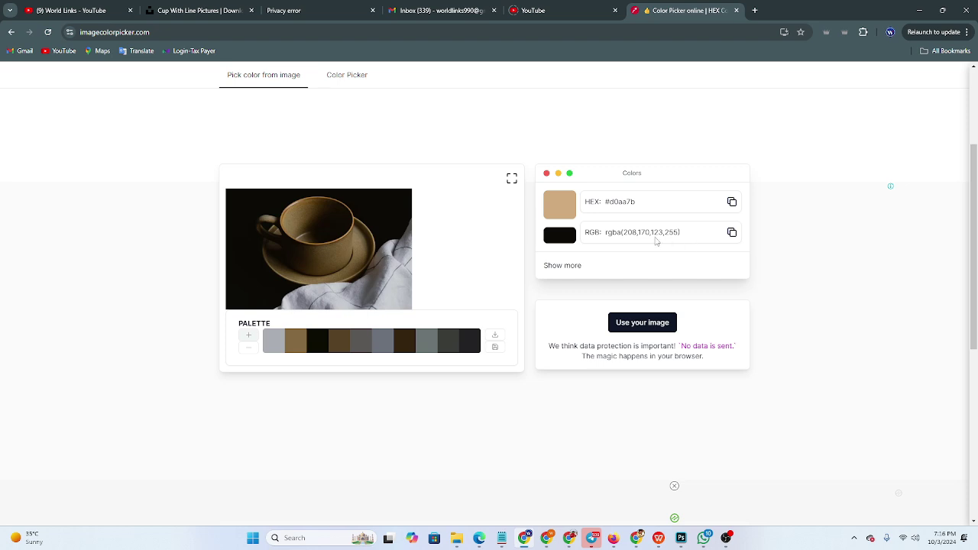
left_click(332, 253)
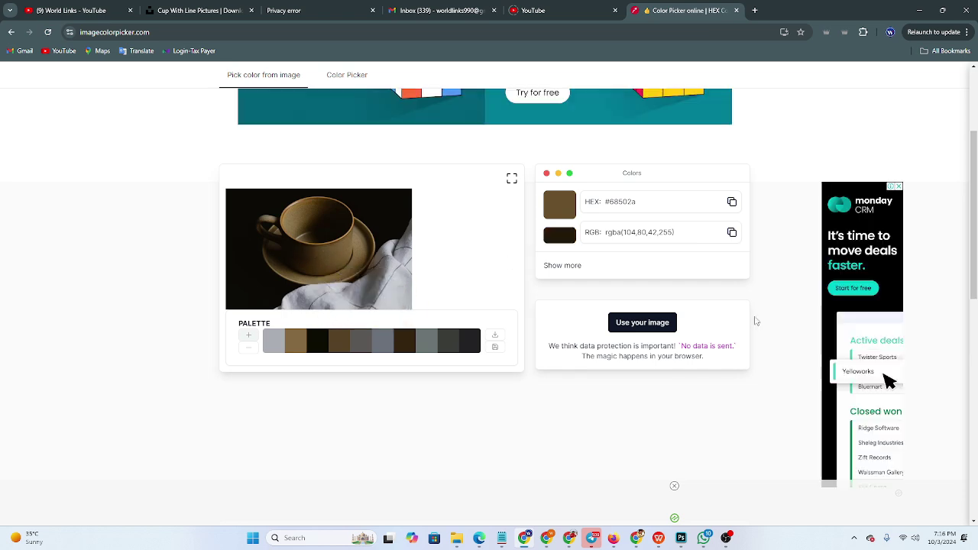
left_click(569, 268)
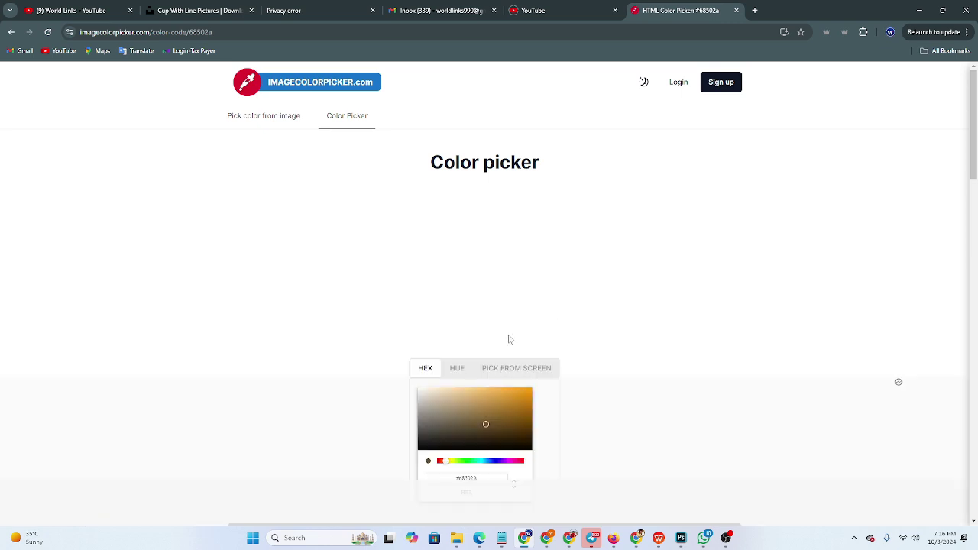
scroll(511, 341, "down", 2)
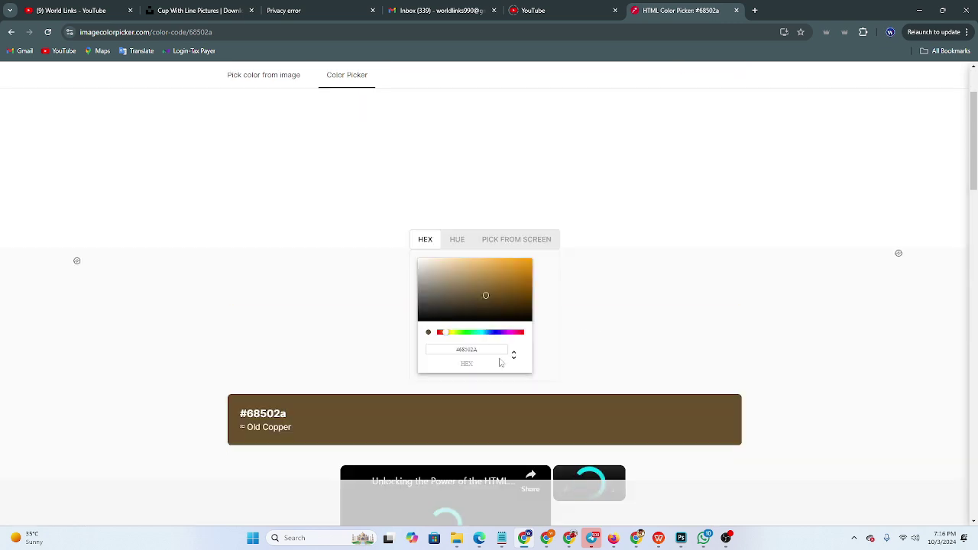
scroll(500, 362, "down", 2)
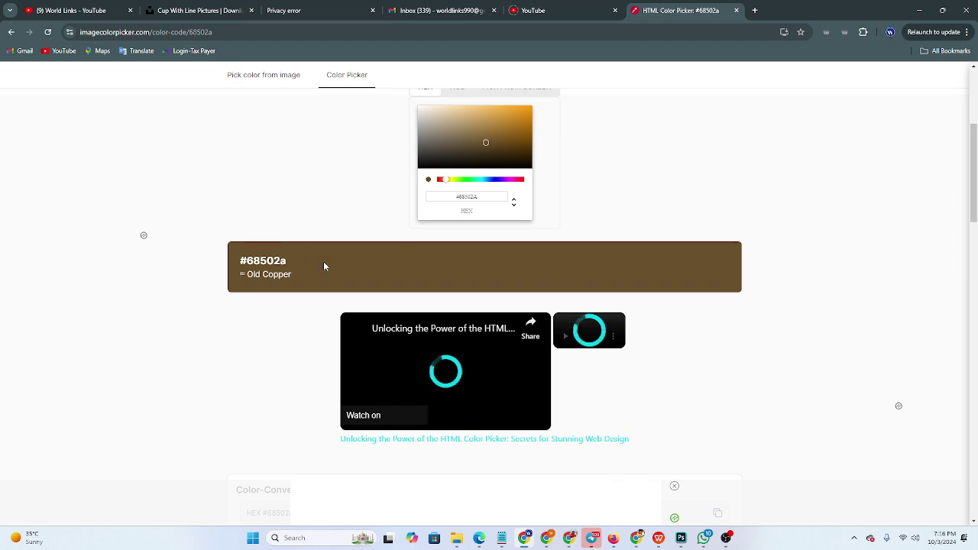
left_click_drag(291, 262, 243, 263)
key("ctrl+c")
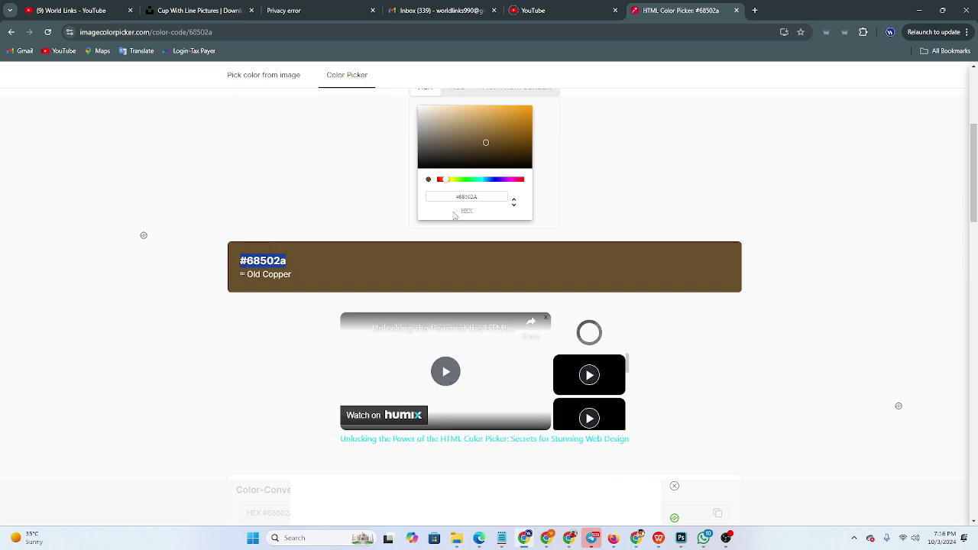
- Switch to Photoshop, set the foreground colour to the copied #68502a and fill the selected ellipse with it
left_click(682, 537)
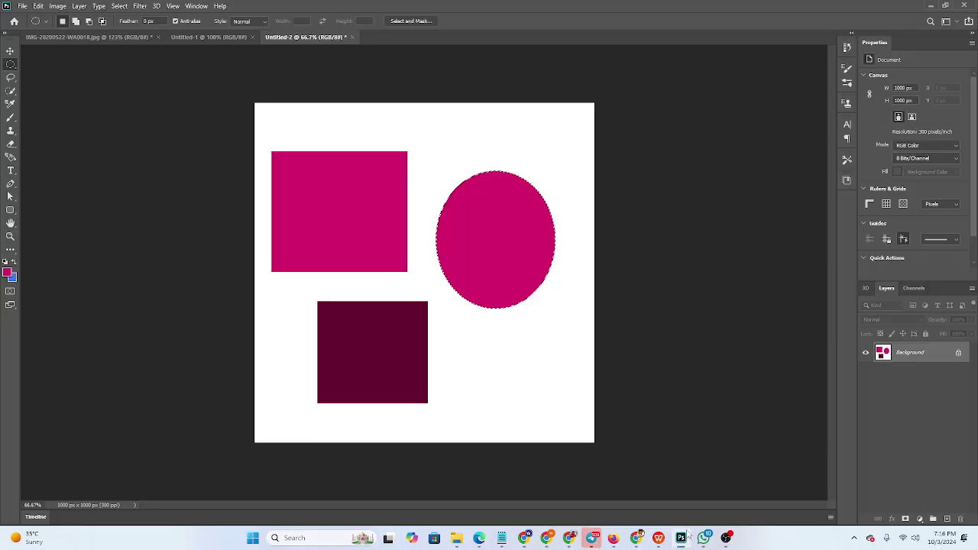
left_click(9, 273)
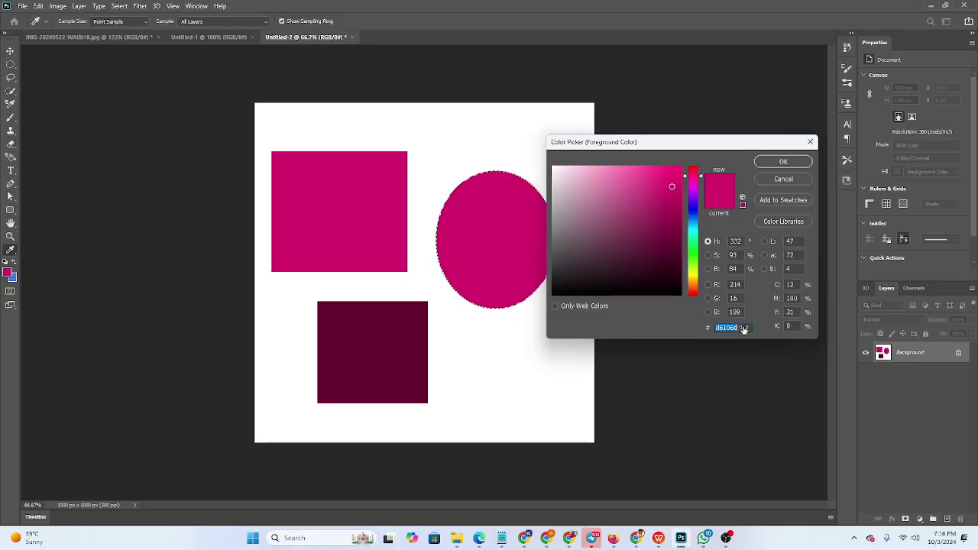
key("ctrl+v")
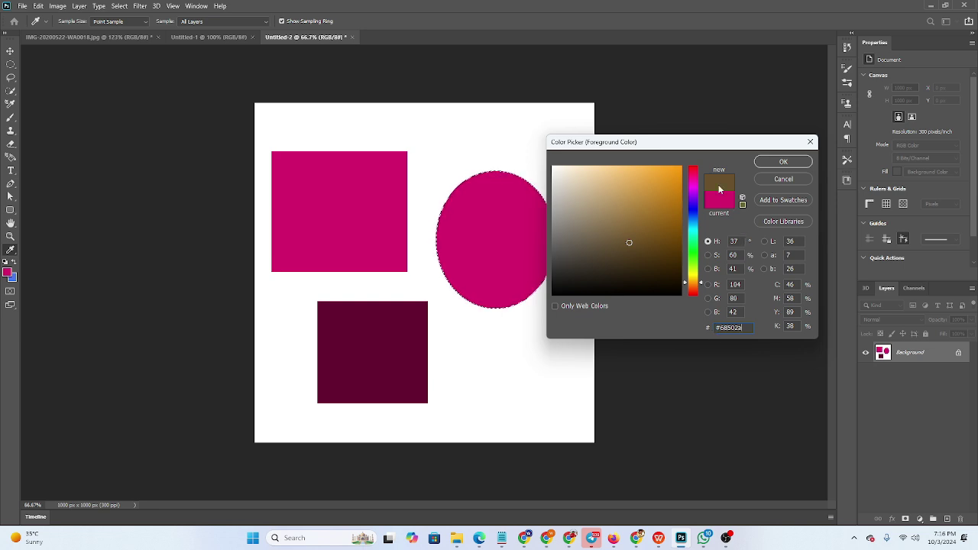
left_click(777, 166)
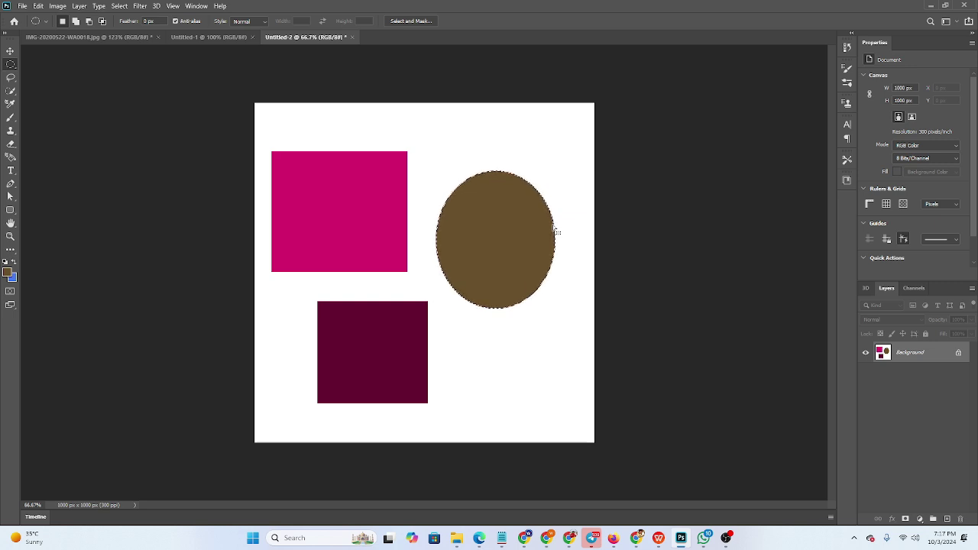
- Close Untitled-2 without saving and create a new white 1000 × 1000 pixel RGB document at 300 pixels/inch
left_click(352, 37)
left_click(486, 198)
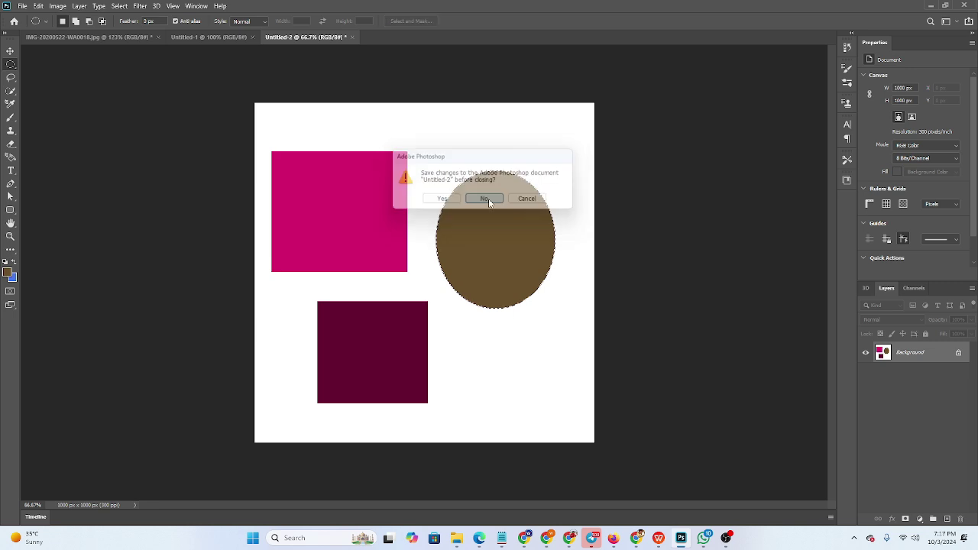
left_click(22, 6)
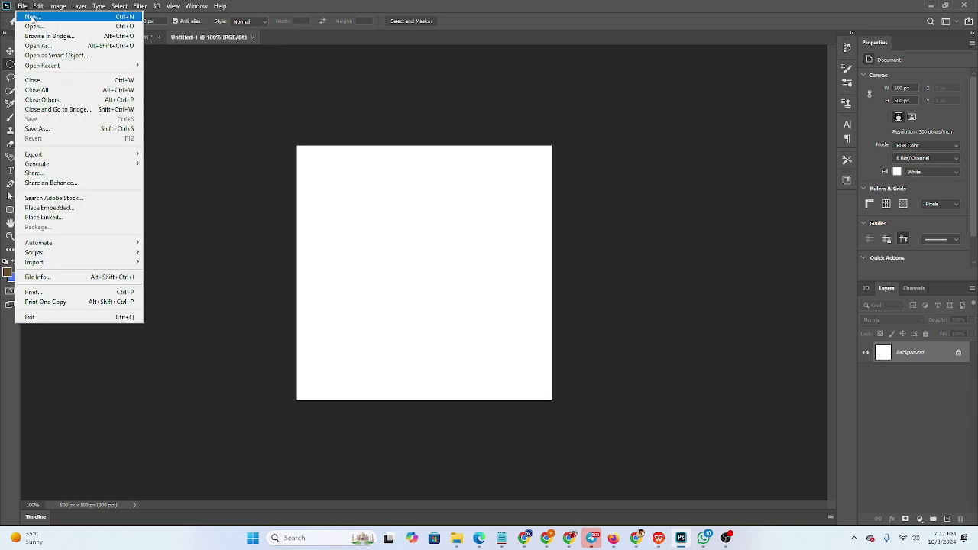
left_click(32, 20)
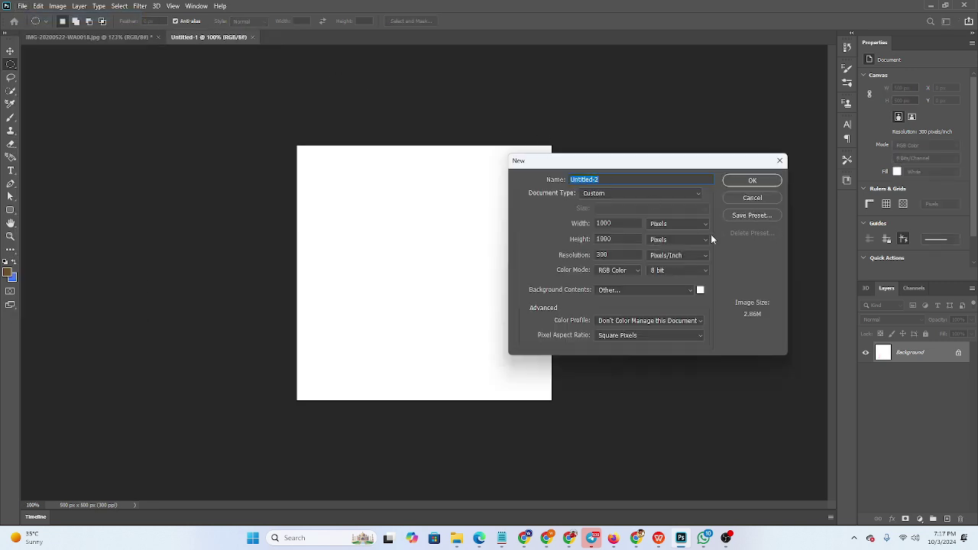
left_click(759, 182)
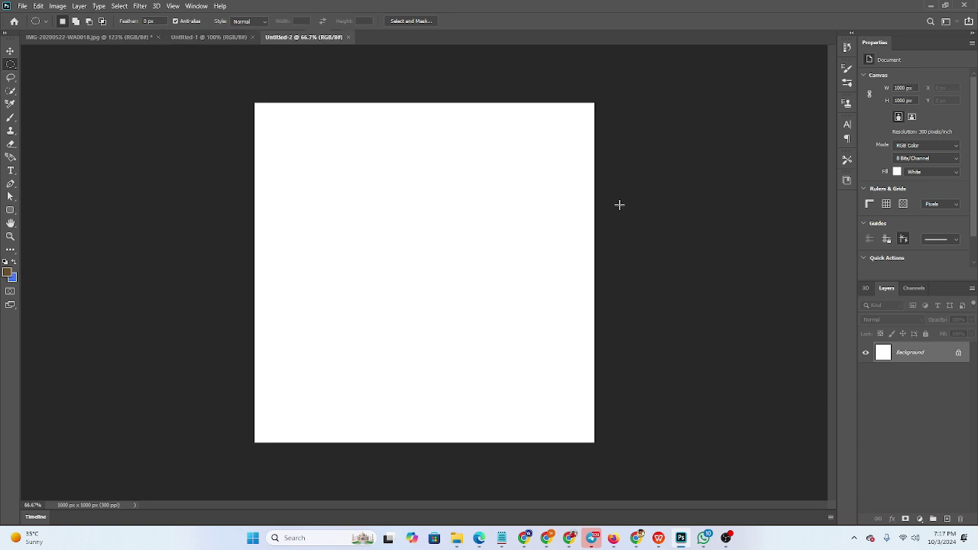
- Open the football photo from the Downloads folder as a separate Photoshop document and inspect the ball up close
scroll(619, 205, "down", 3)
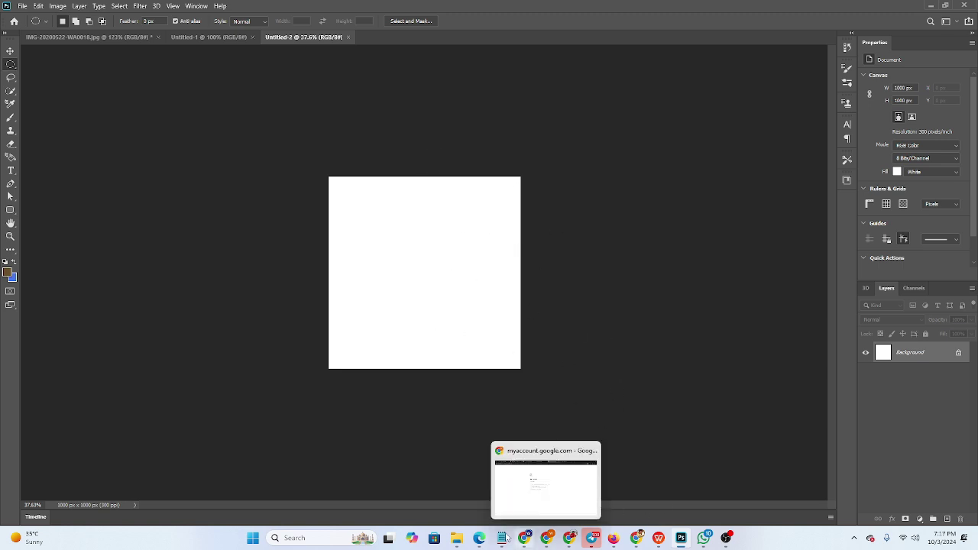
left_click(457, 538)
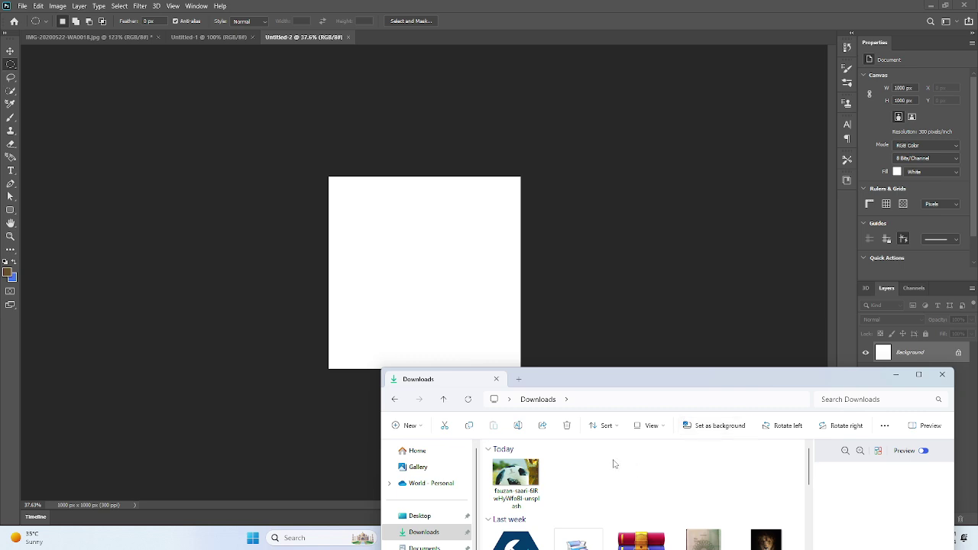
left_click_drag(524, 478, 460, 40)
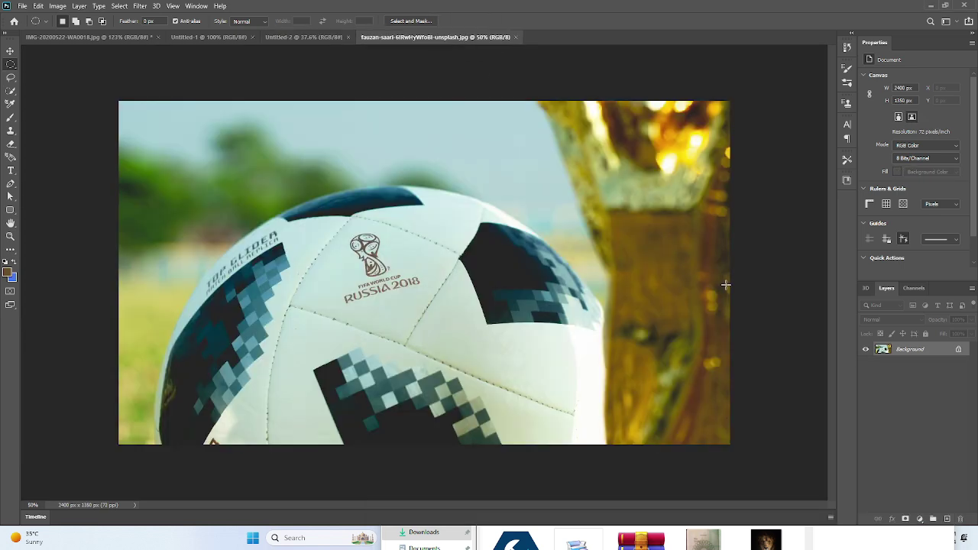
scroll(419, 310, "up", 5)
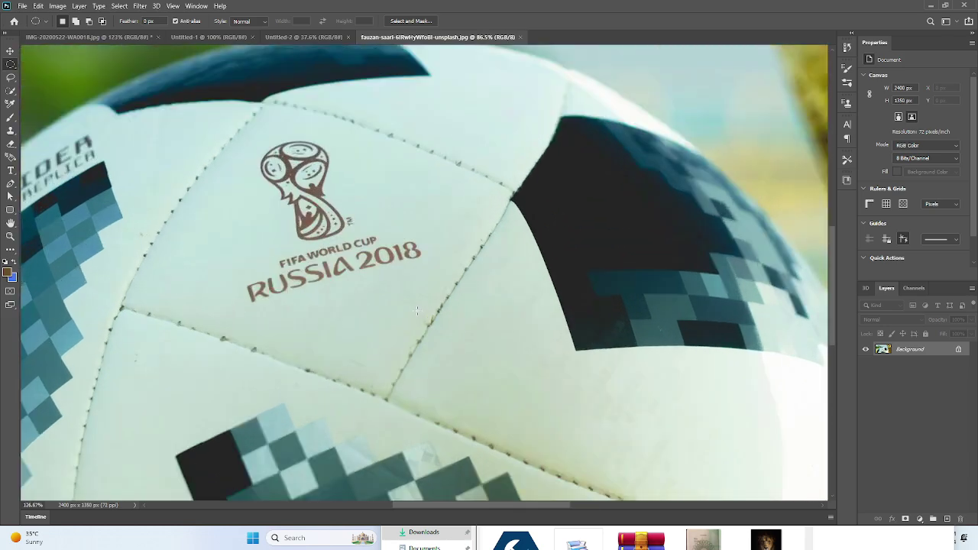
scroll(419, 310, "down", 5)
scroll(418, 310, "up", 8)
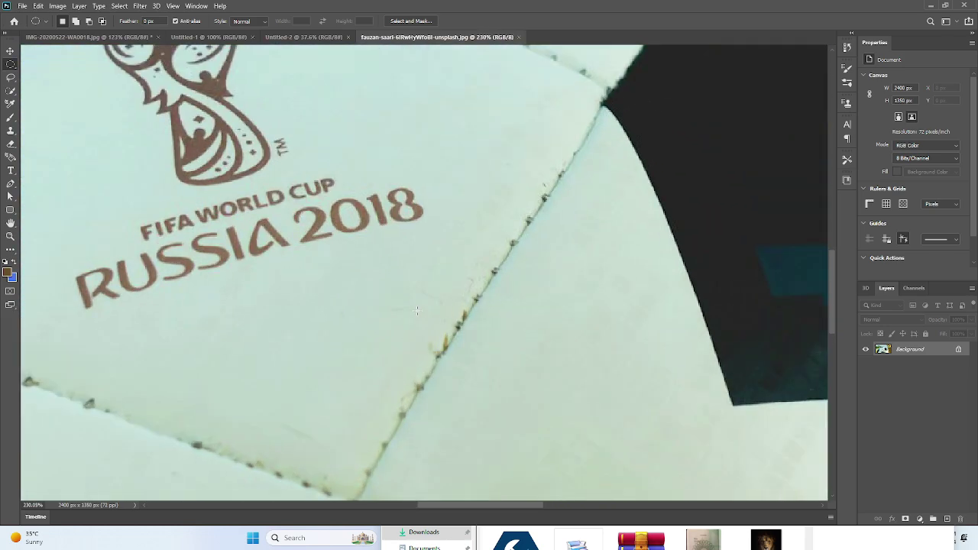
scroll(418, 310, "down", 9)
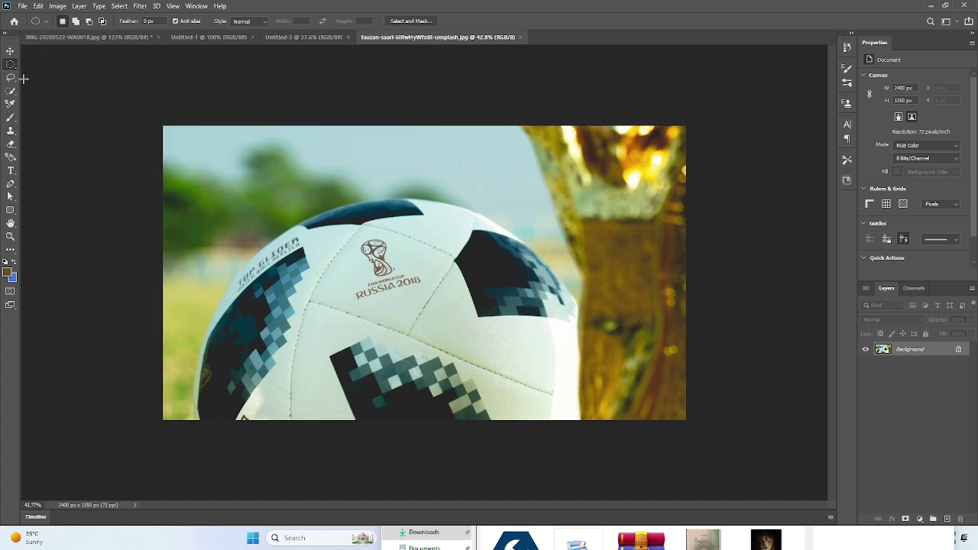
- Select the entire football photo and move it with the Move tool onto the blank Untitled-2 canvas as a layer
left_click(9, 50)
key("ctrl+a")
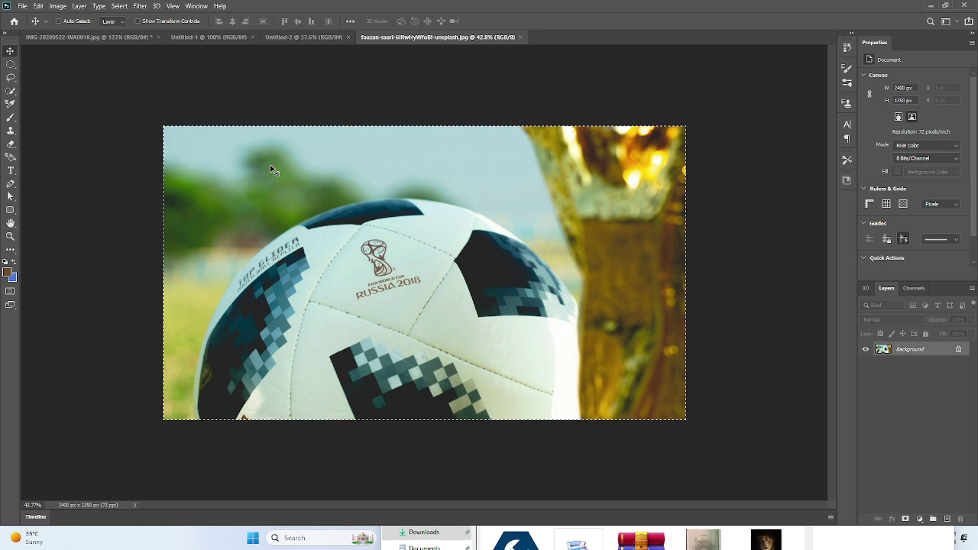
left_click_drag(451, 230, 299, 45)
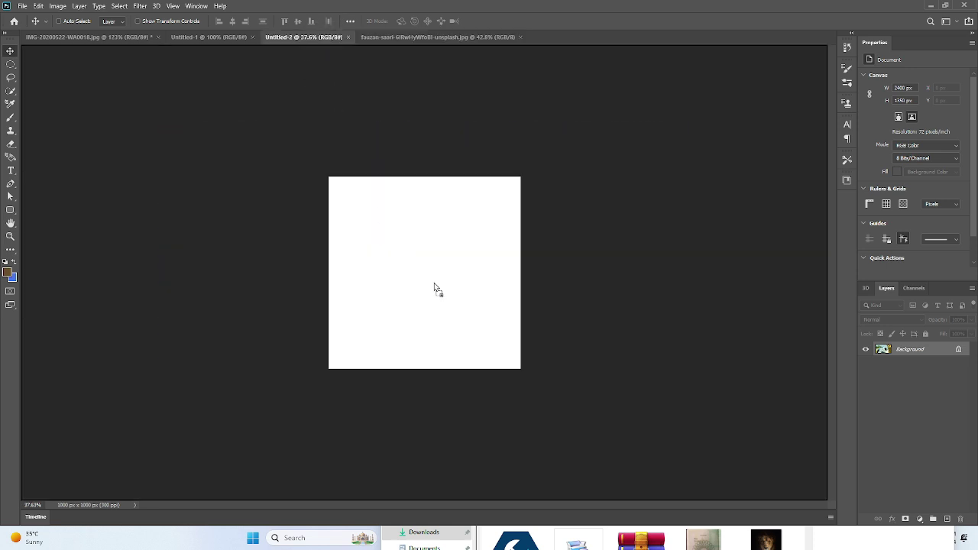
left_click_drag(434, 285, 436, 287)
left_click_drag(429, 338, 469, 257)
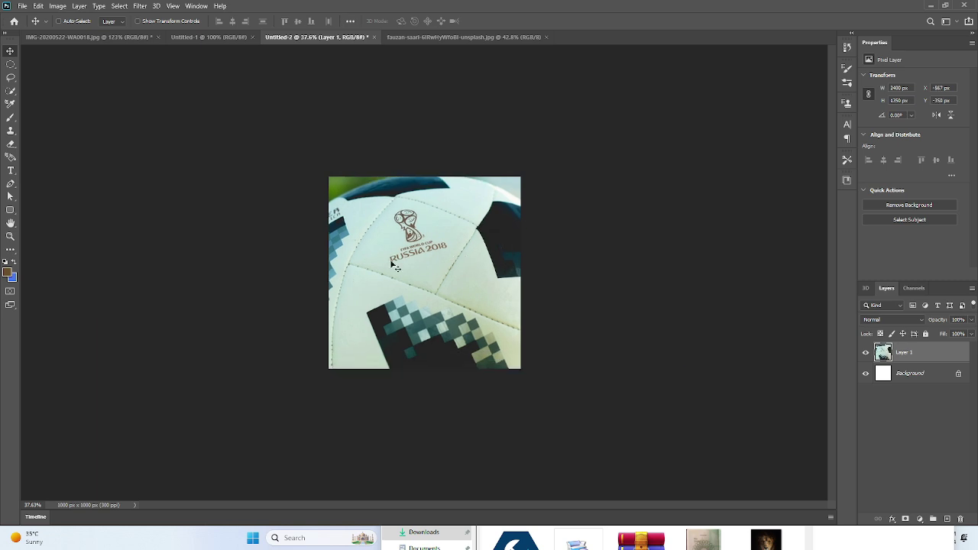
- Free-transform the football layer to about 43.4% and place it across the middle of the canvas, spanning its full width
scroll(351, 343, "up", 2)
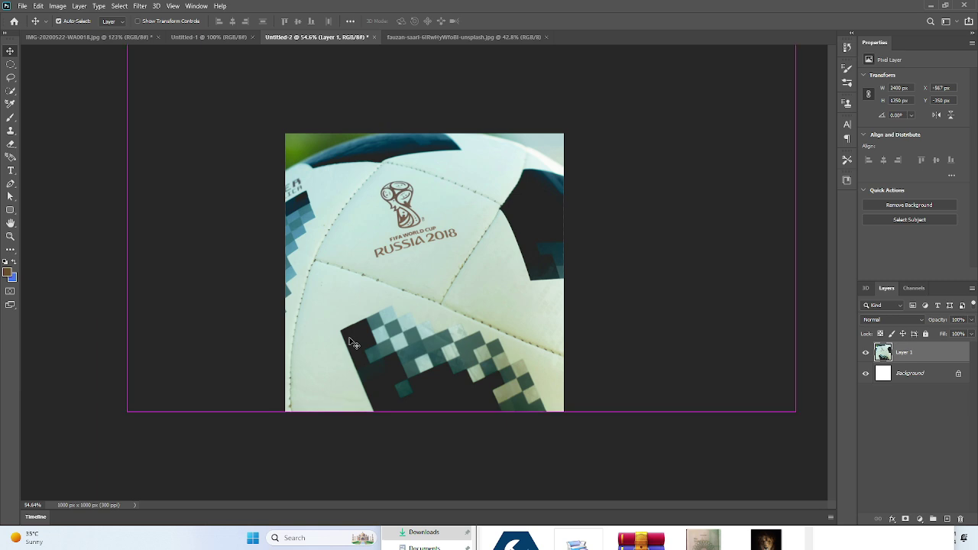
key("ctrl+t")
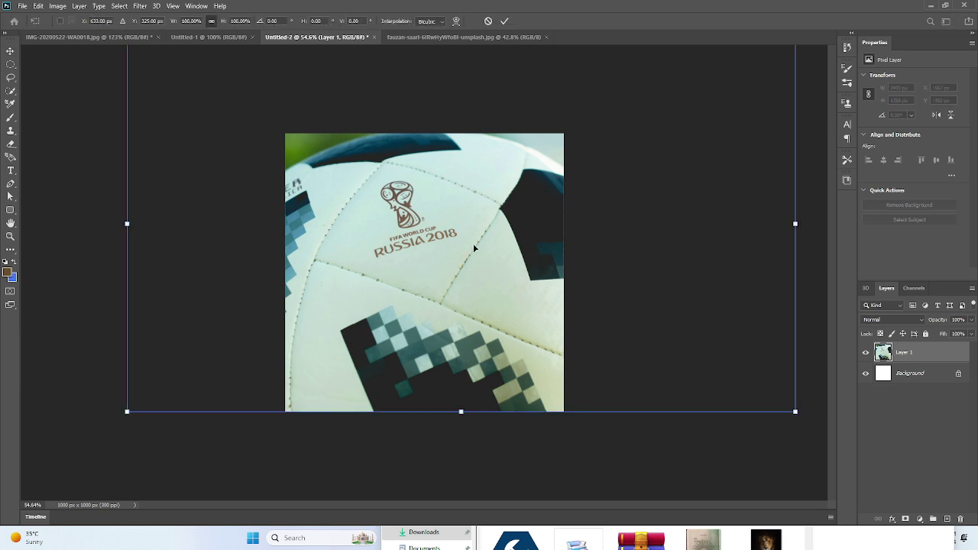
left_click_drag(474, 244, 454, 330)
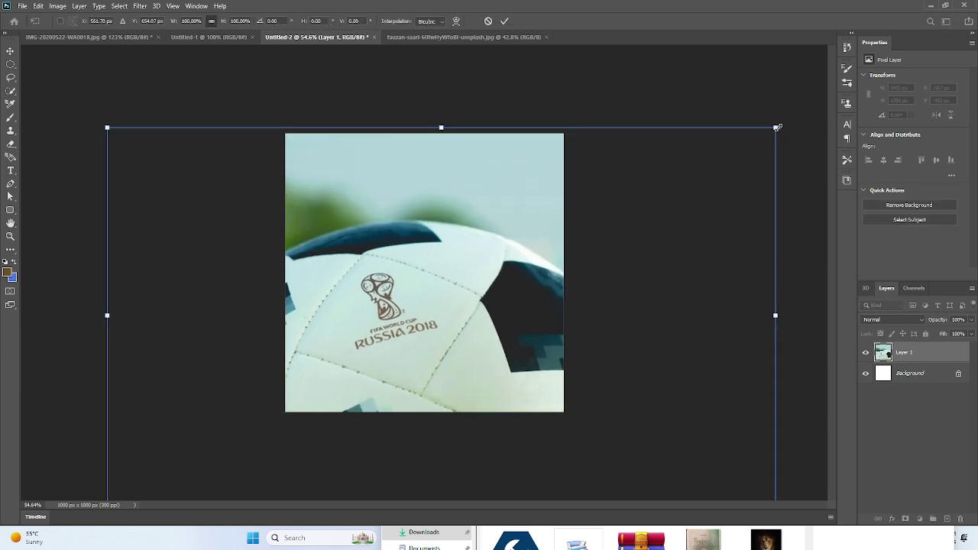
left_click_drag(778, 127, 448, 424)
left_click_drag(380, 388, 543, 252)
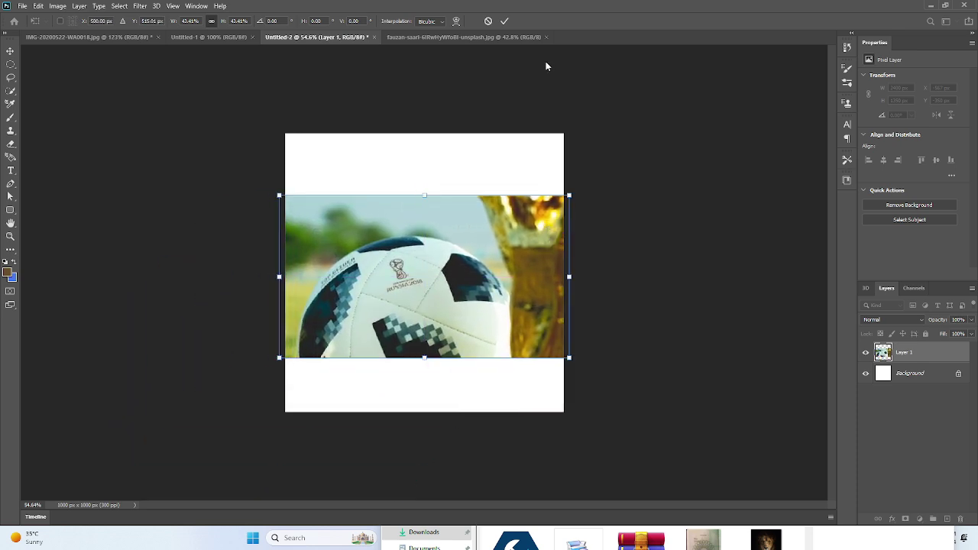
left_click(505, 24)
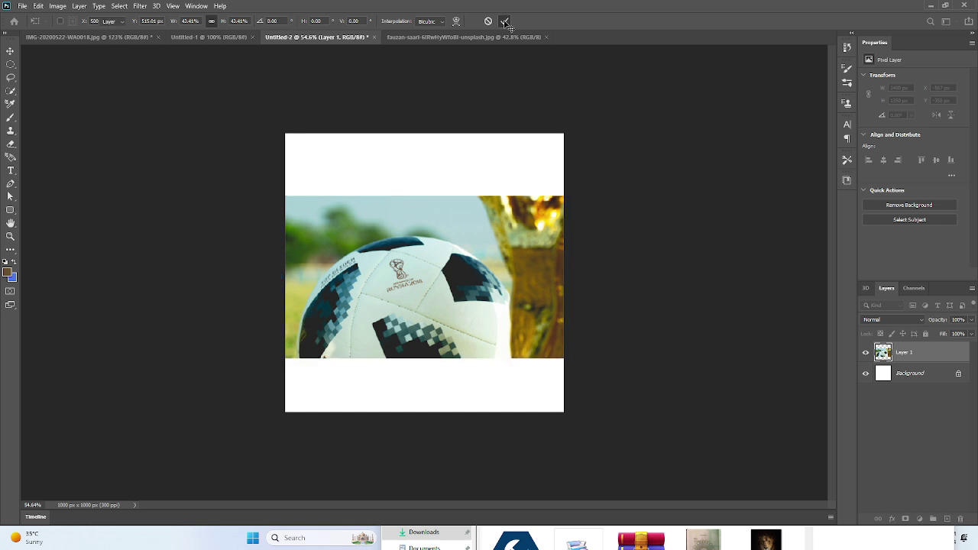
- Enlarge the view of the football composition and minimise the Downloads window in File Explorer
scroll(354, 341, "up", 2)
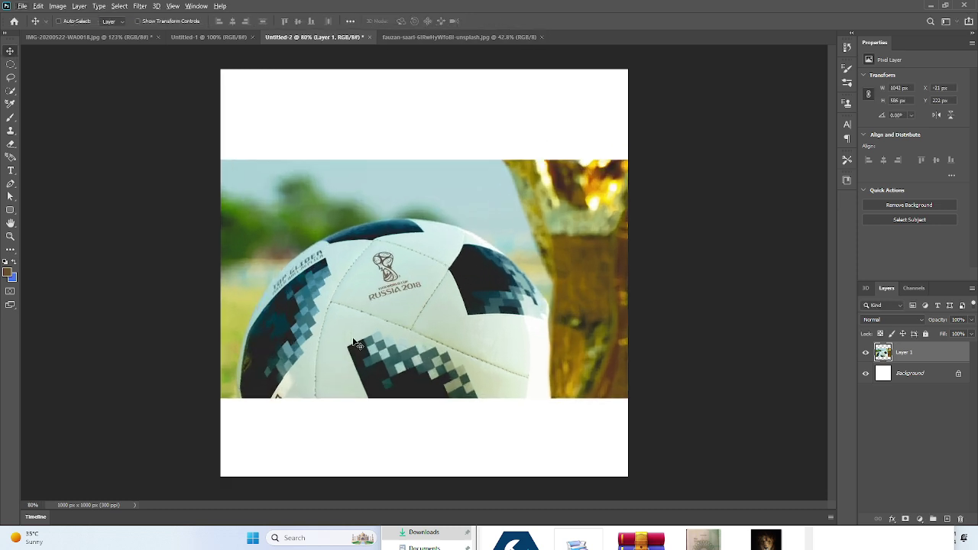
scroll(354, 342, "up", 1)
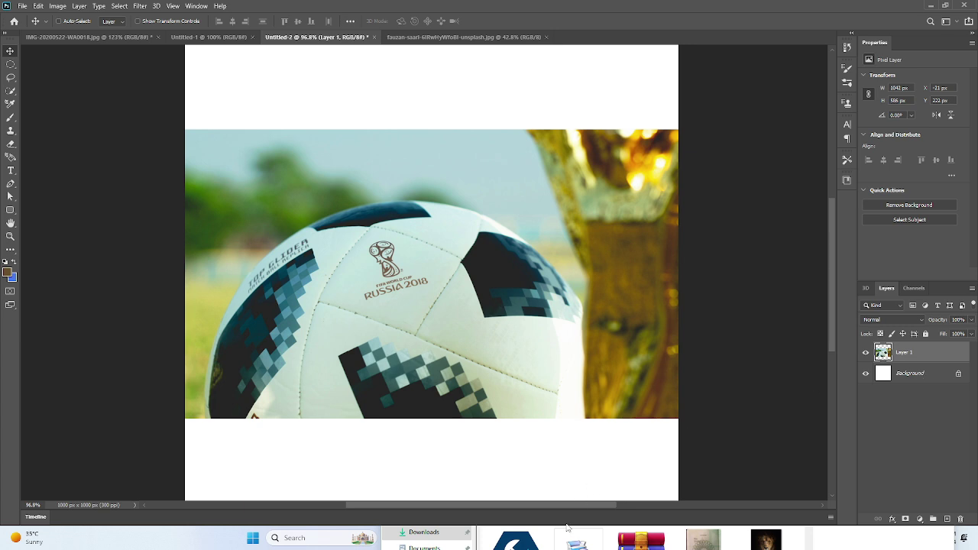
left_click(425, 533)
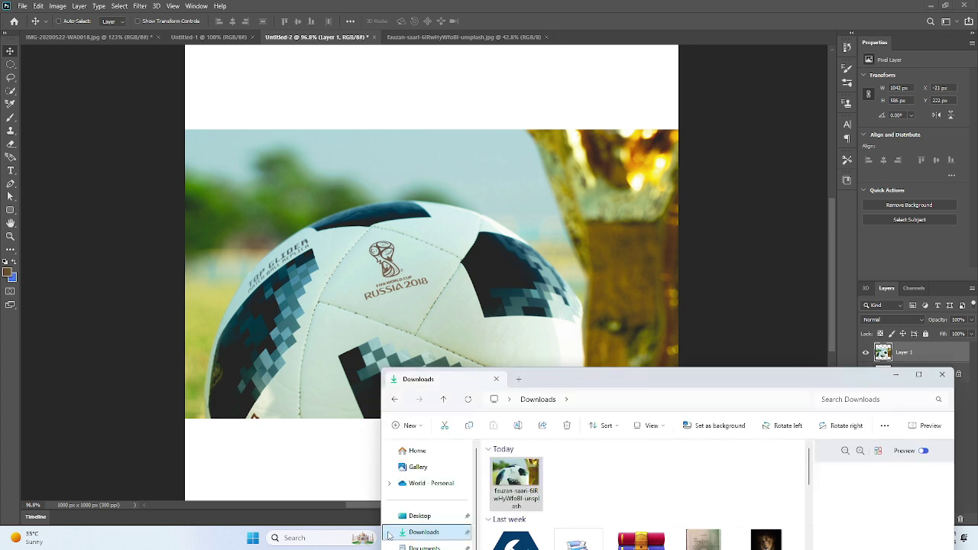
left_click(896, 375)
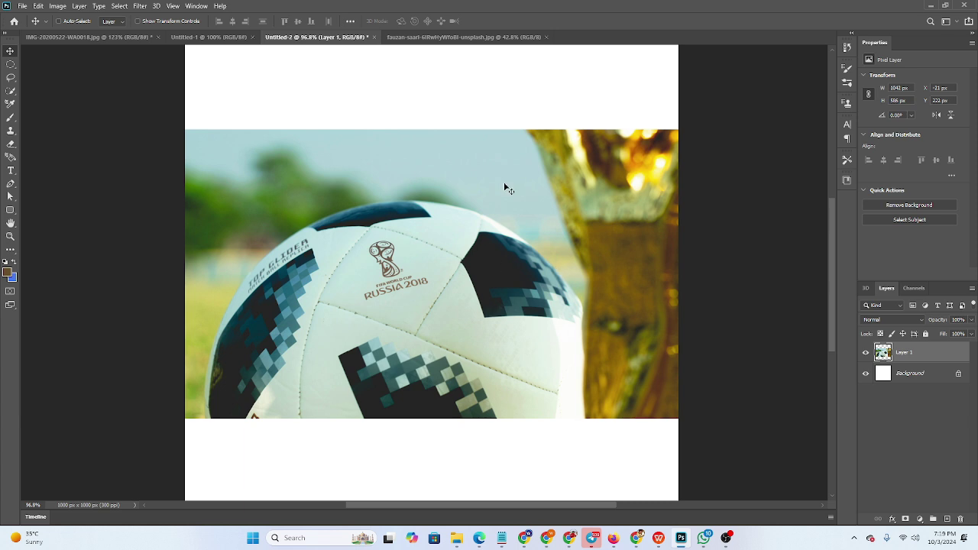
- Move the football layer slightly down, then free-transform it to a tiny image of about 80 × 45 px
left_click_drag(489, 216, 499, 262)
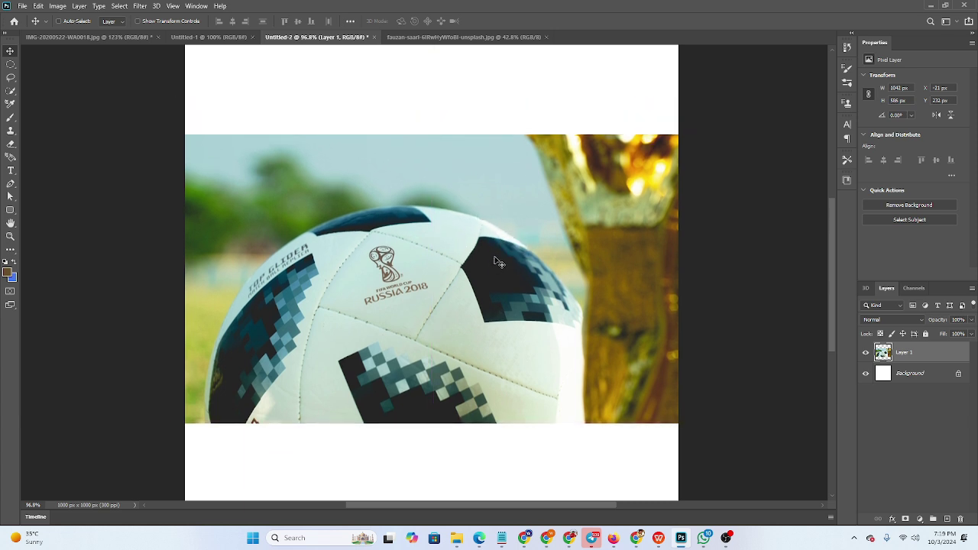
scroll(499, 262, "down", 2)
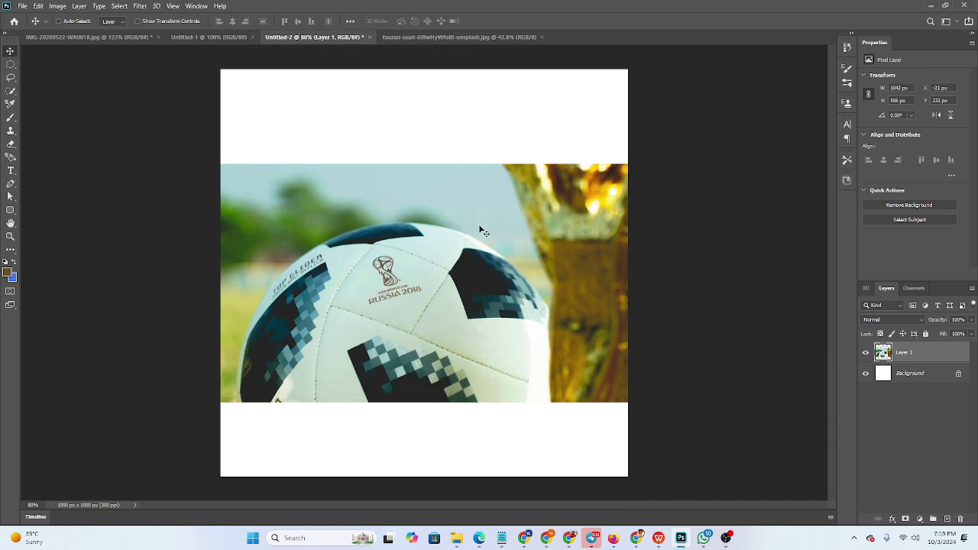
key("ctrl+t")
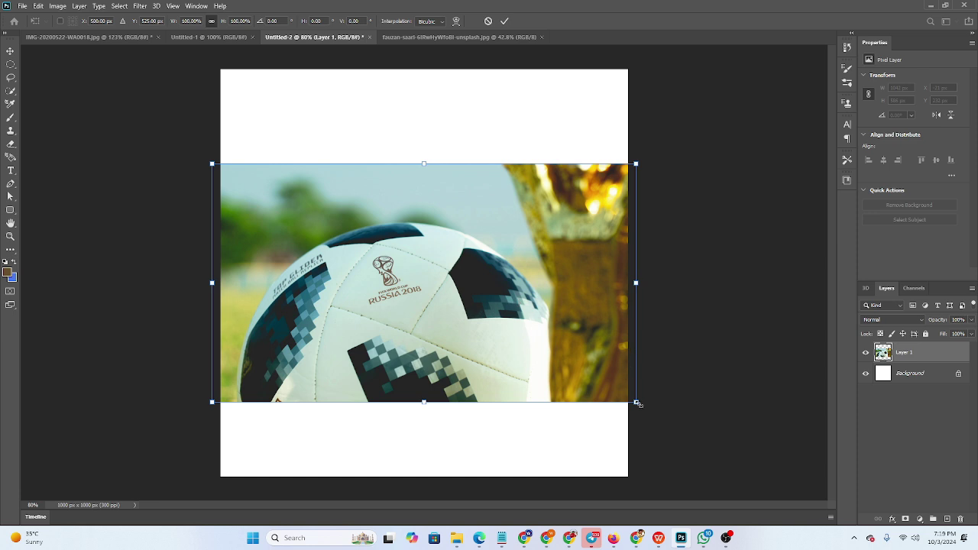
left_click_drag(638, 404, 349, 191)
left_click(504, 20)
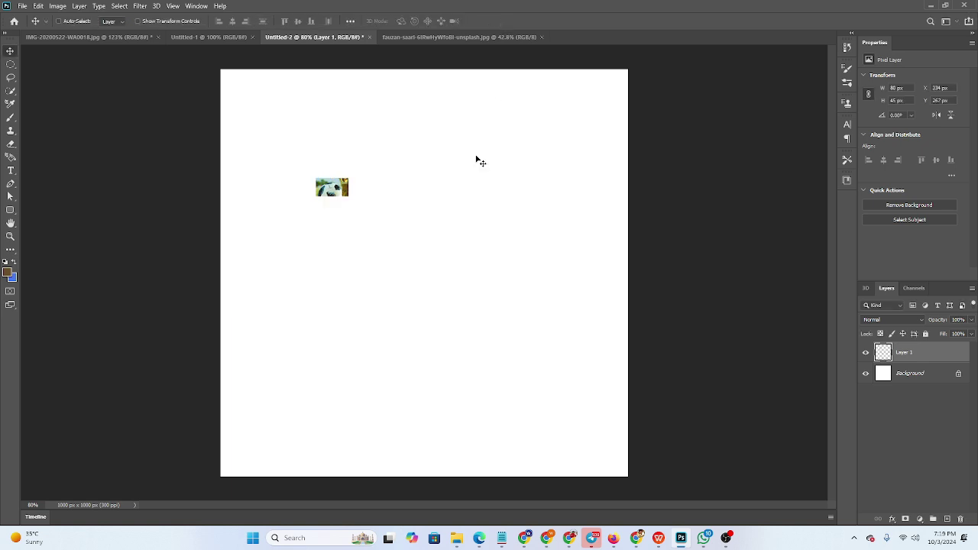
- Free-transform the tiny football layer up to about 1265% so it spans the full canvas width again
scroll(264, 265, "up", 5)
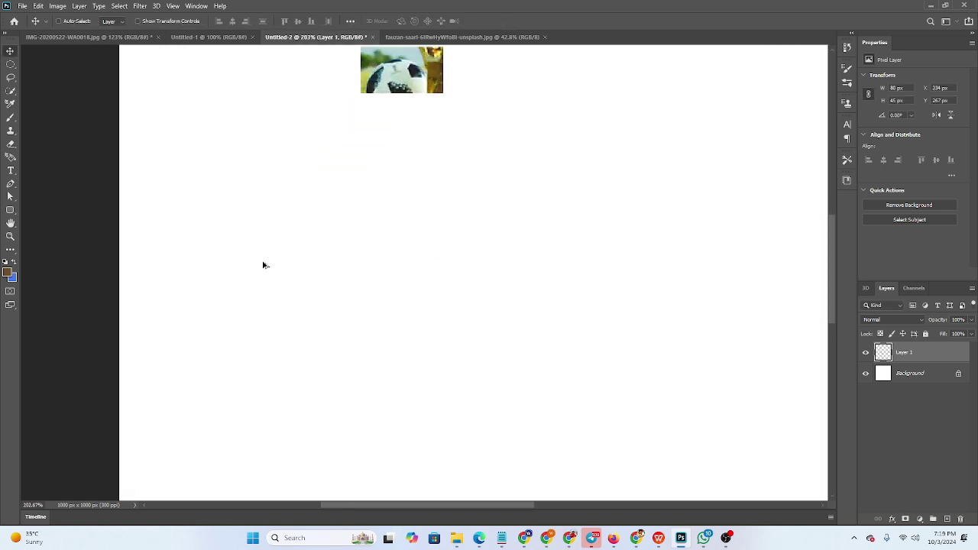
scroll(264, 265, "down", 5)
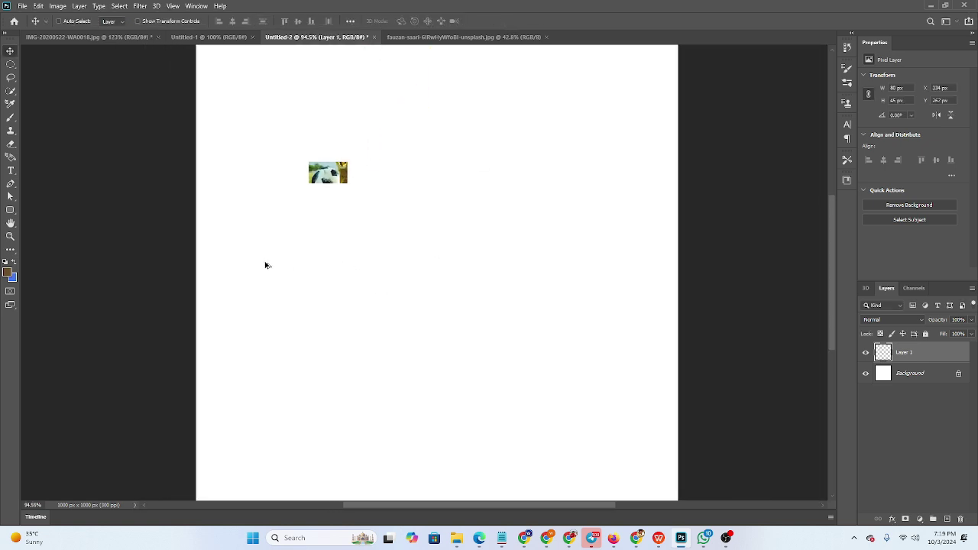
scroll(265, 265, "down", 1)
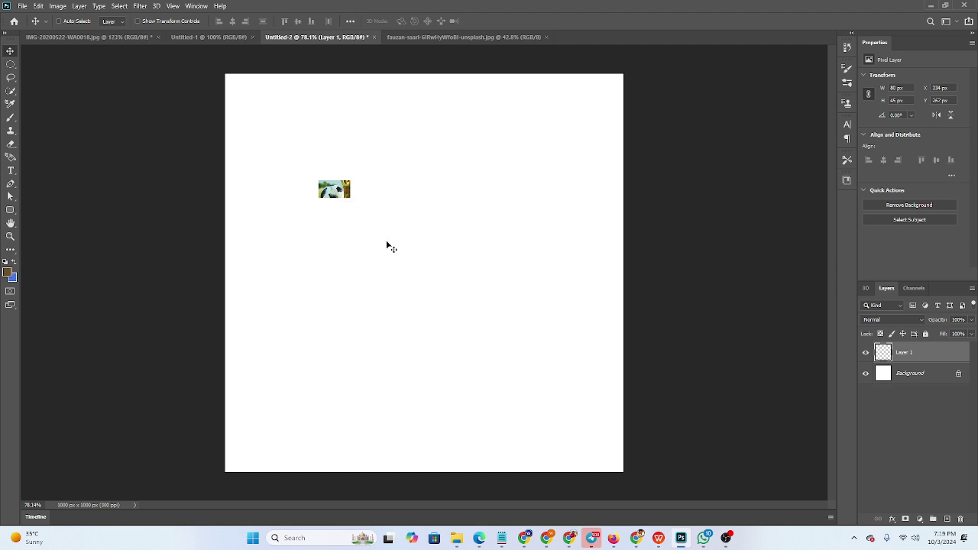
key("ctrl")
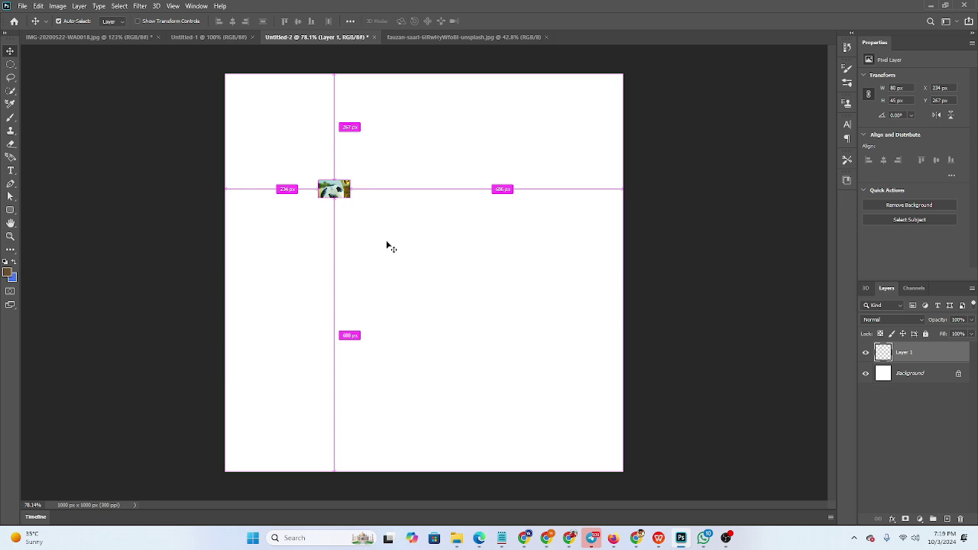
key("ctrl+t")
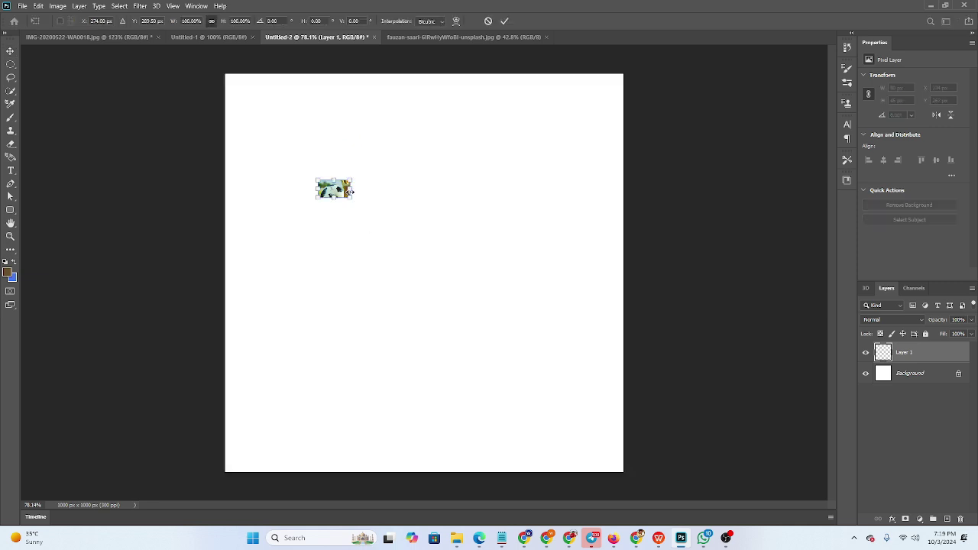
left_click_drag(351, 199, 579, 433)
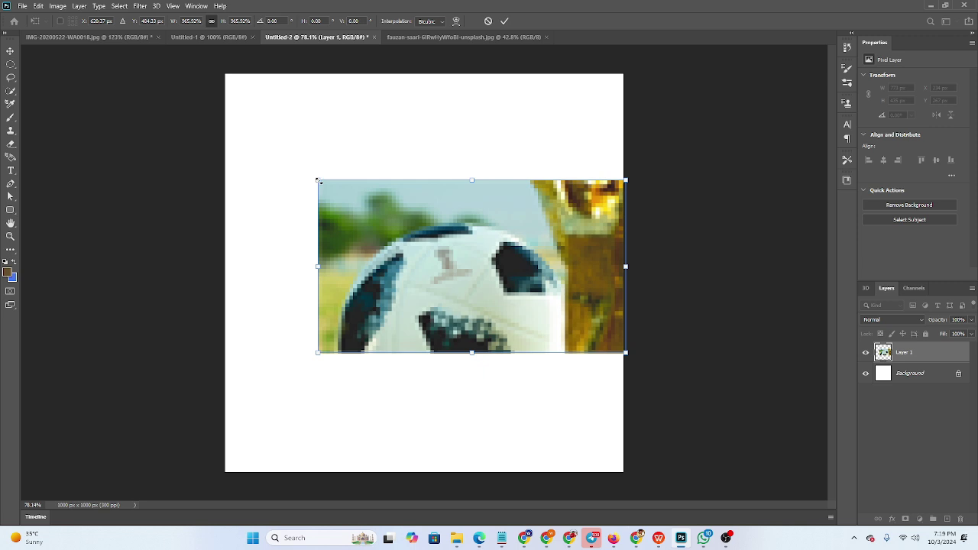
left_click_drag(318, 182, 223, 127)
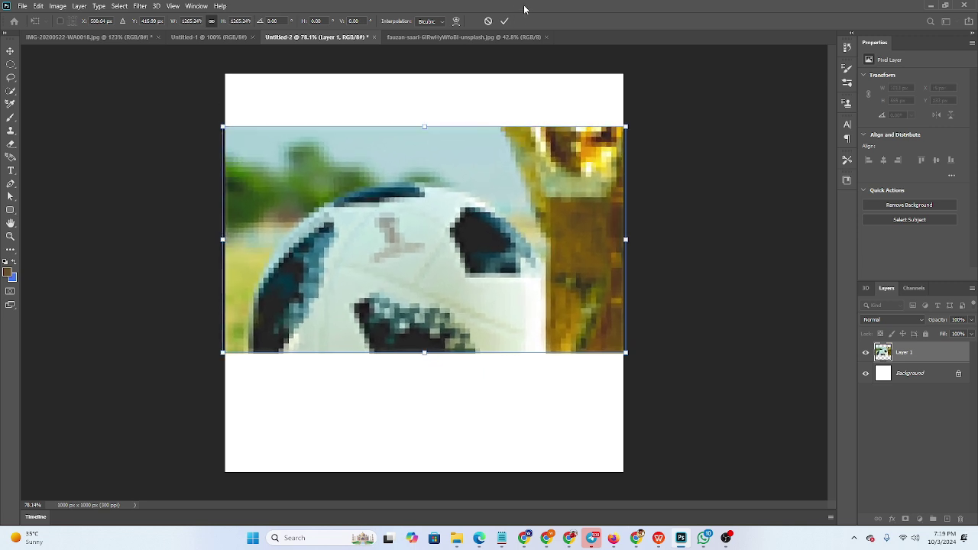
left_click(503, 20)
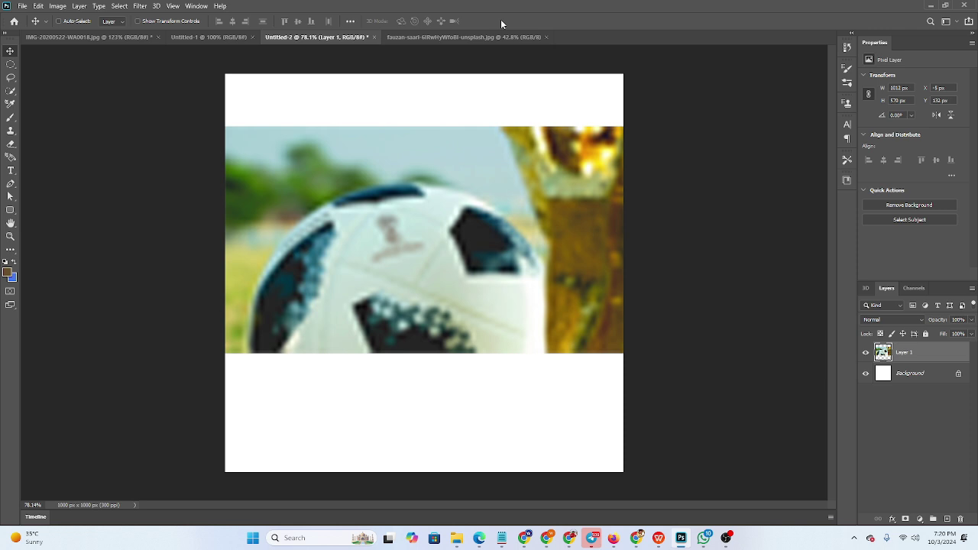
- Compare the sharpness of the original football photo document with the rescaled football layer in Untitled-2
left_click(472, 36)
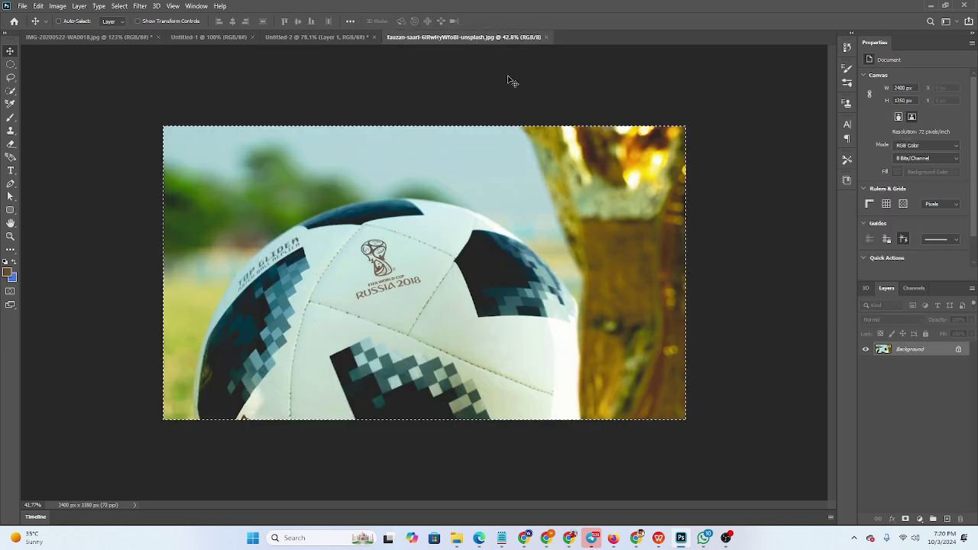
left_click_drag(512, 81, 524, 256)
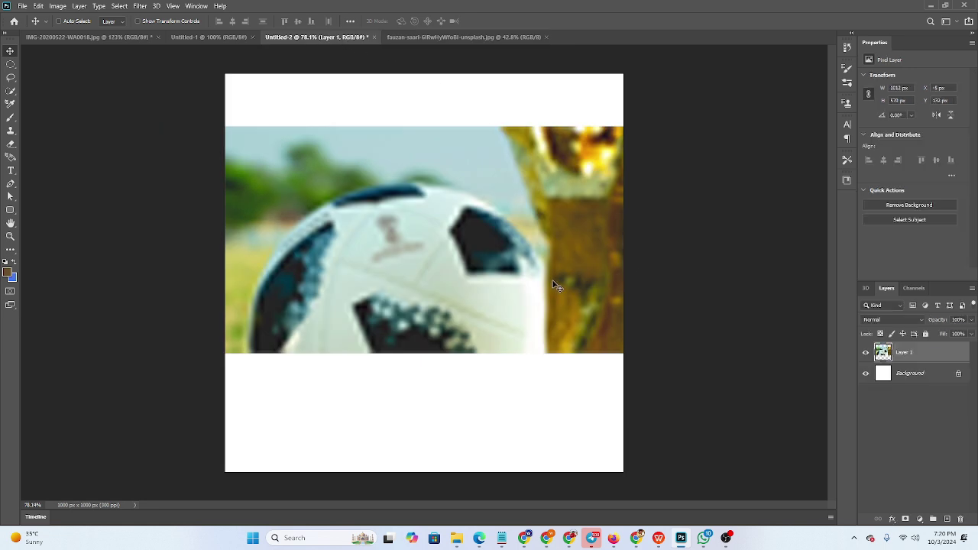
scroll(540, 264, "up", 4)
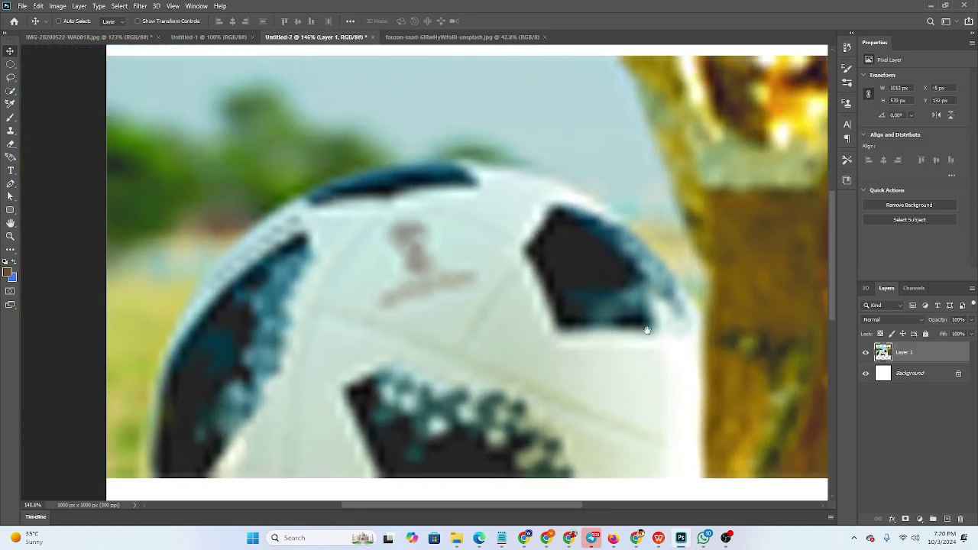
scroll(594, 315, "down", 4)
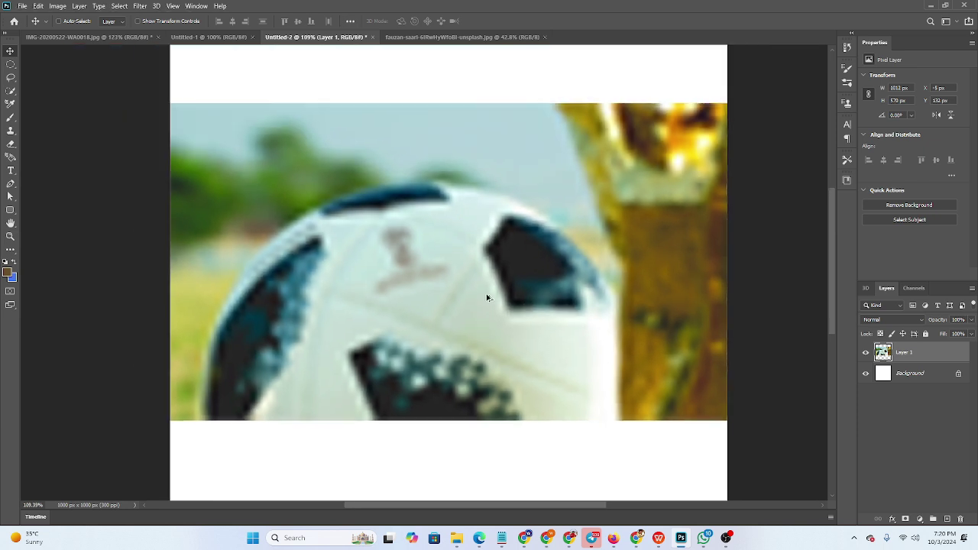
scroll(487, 297, "down", 1)
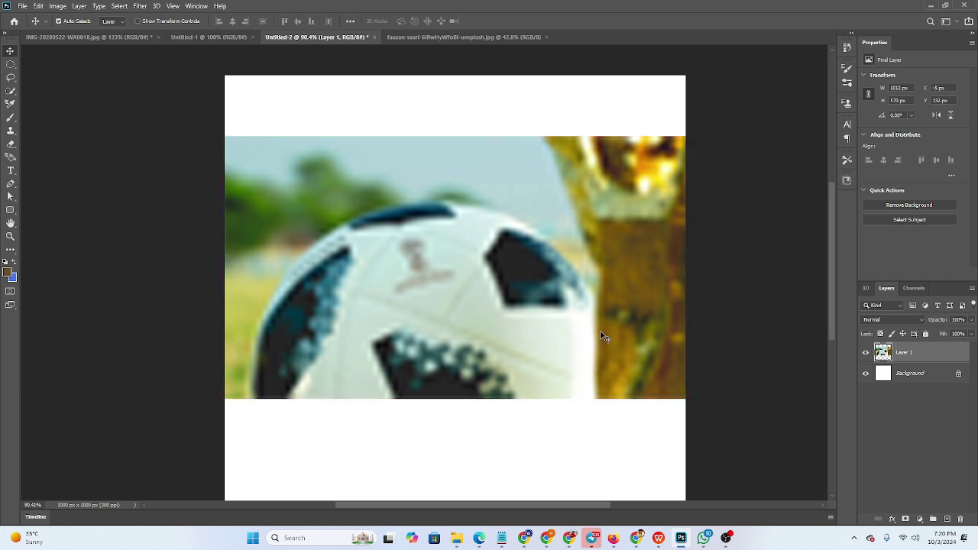
- Free-transform the football layer down to about 21%, roughly 212 × 120 px, in the canvas's upper part
key("ctrl+t")
left_click_drag(688, 400, 413, 228)
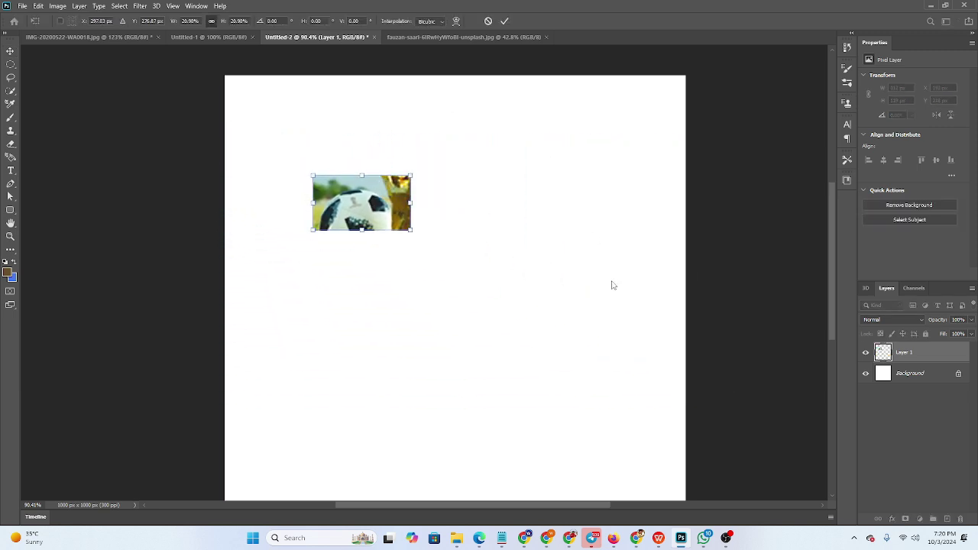
left_click(505, 21)
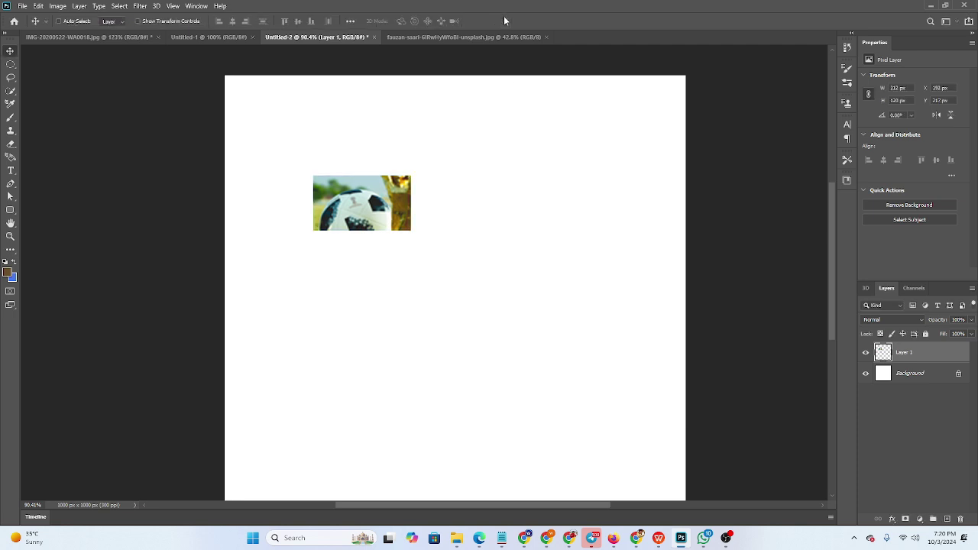
- Free-transform the reduced football layer up to about 474% so it fills the canvas width
key("ctrl+t")
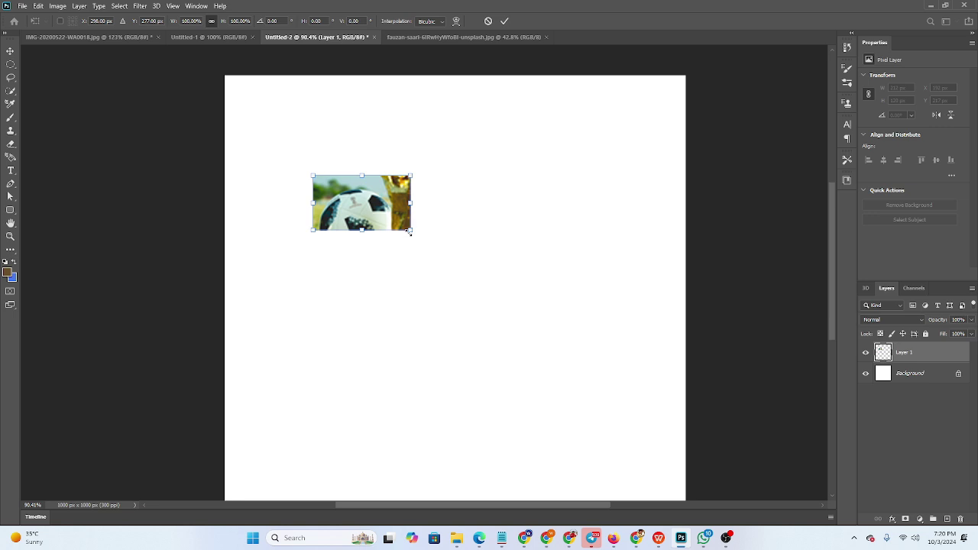
left_click_drag(409, 233, 666, 418)
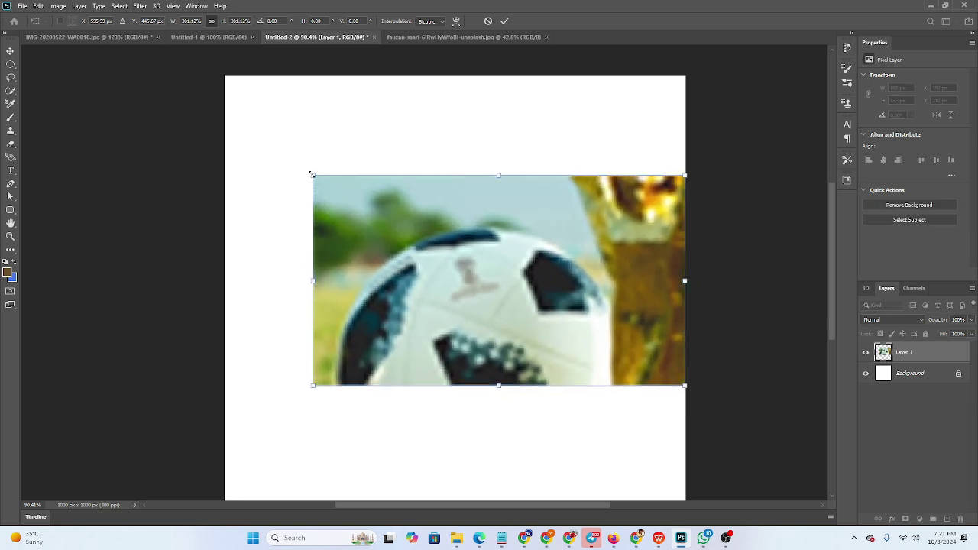
left_click_drag(311, 174, 219, 124)
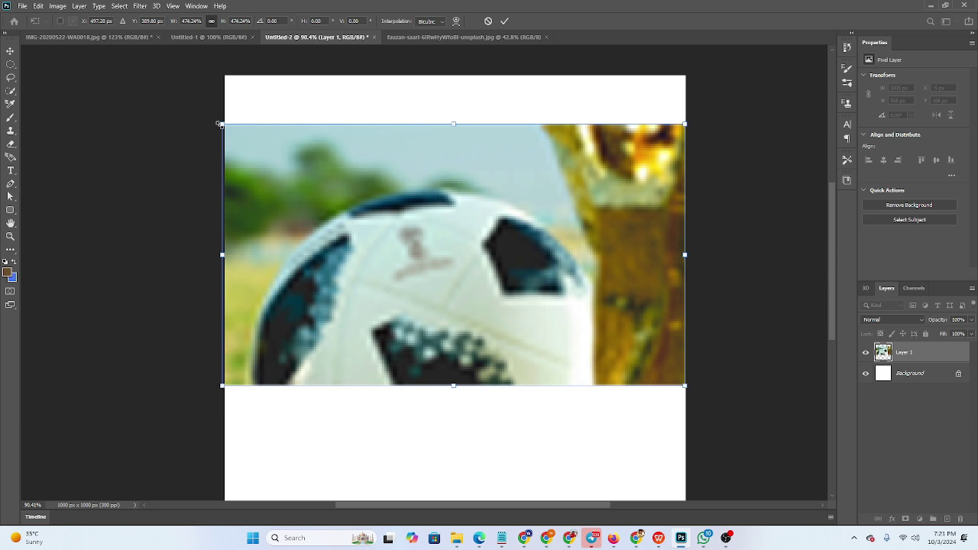
left_click(505, 21)
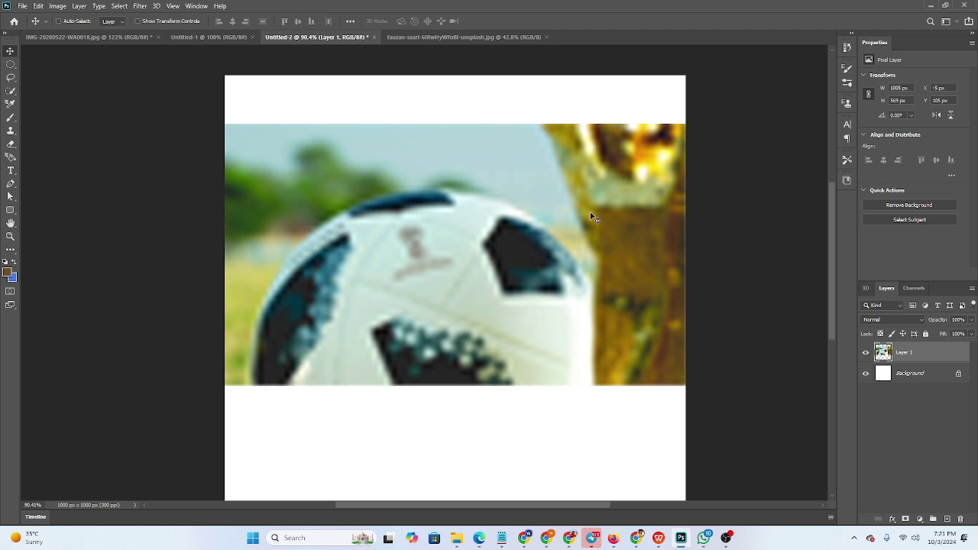
- Remove the blurred football layer from Untitled-2 and bring in a fresh copy of the original photo with the Move tool
left_click_drag(563, 241, 557, 273)
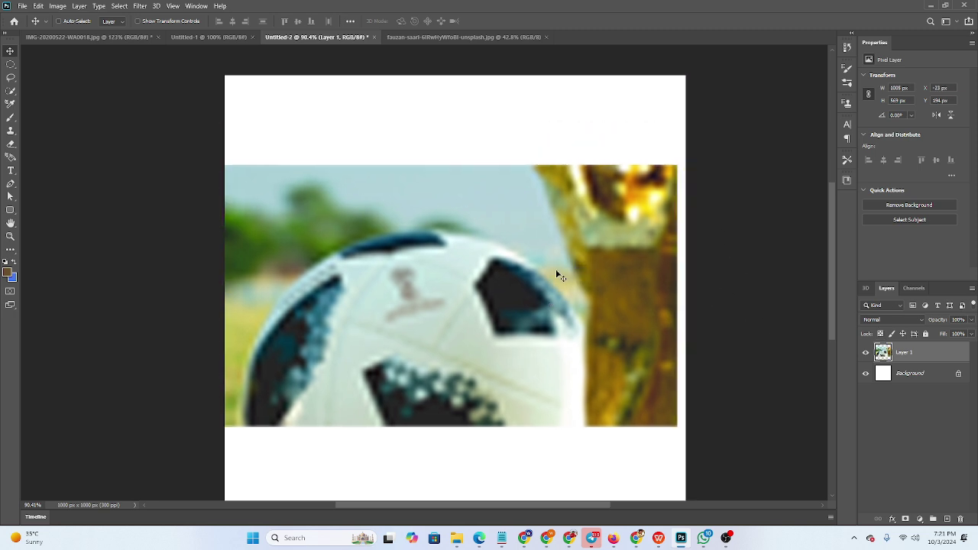
key("ctrl+z")
left_click(492, 39)
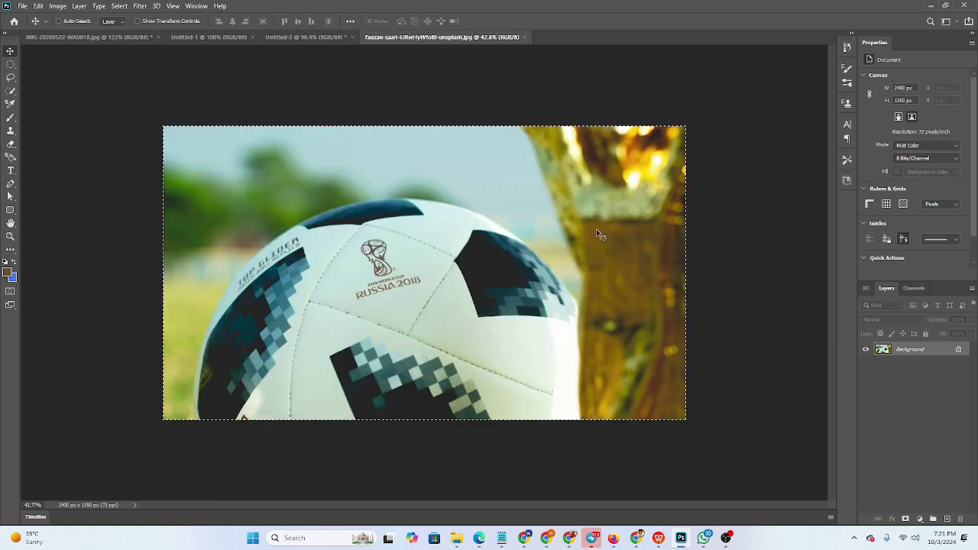
left_click_drag(597, 288, 489, 310)
left_click_drag(382, 277, 626, 375)
- Free-transform the fresh football layer to about 42.8% and place it across the middle of the canvas
key("ctrl+t")
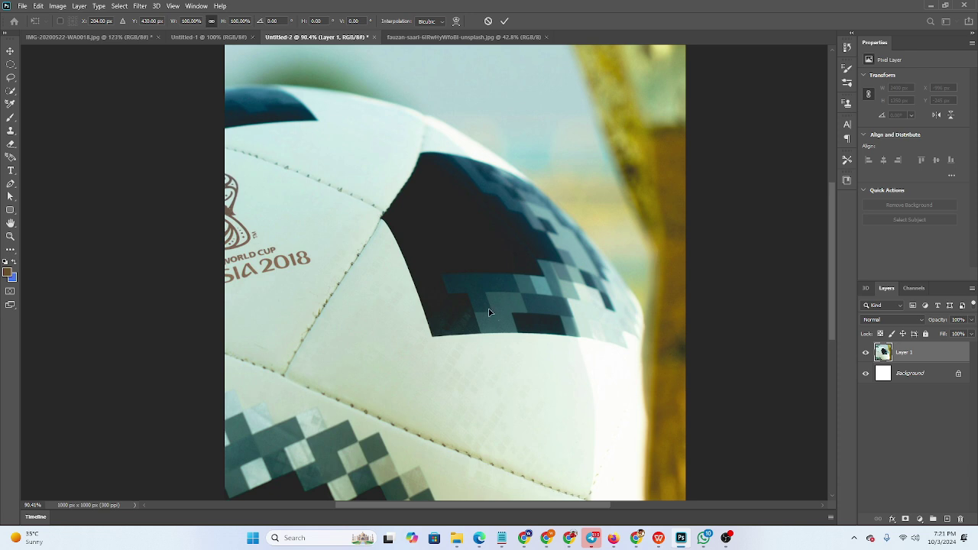
key("ctrl+0")
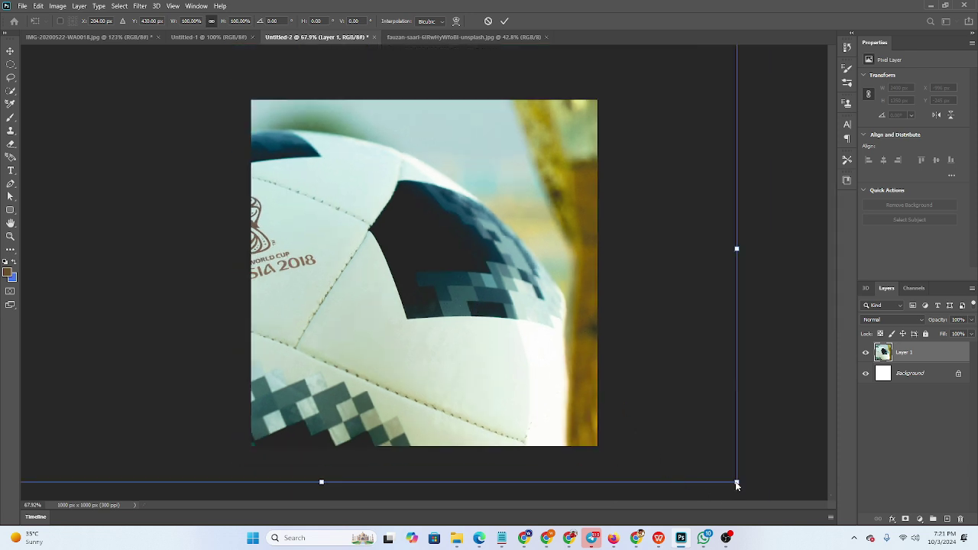
left_click_drag(737, 483, 421, 304)
left_click_drag(369, 245, 606, 341)
left_click_drag(651, 409, 535, 343)
left_click_drag(423, 290, 496, 322)
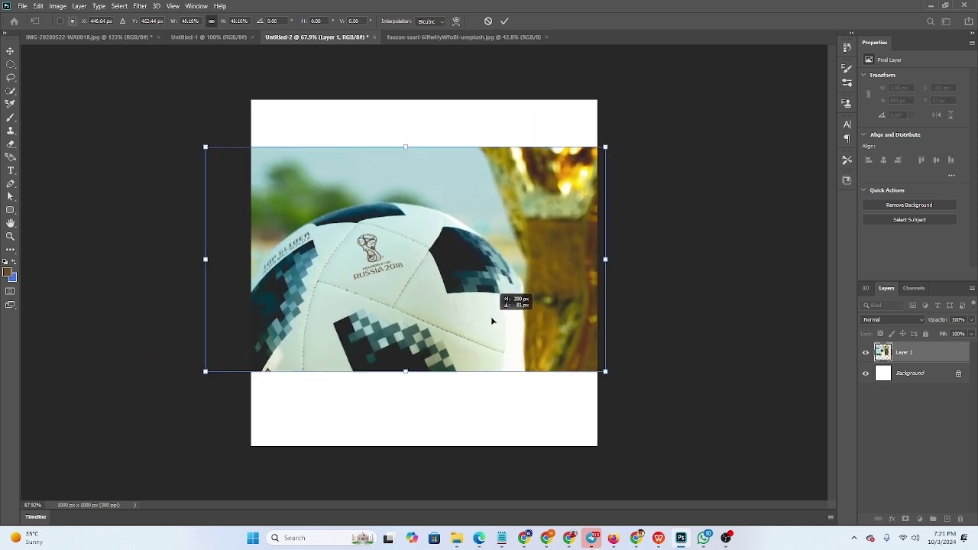
left_click_drag(606, 373, 561, 348)
left_click_drag(484, 316, 523, 332)
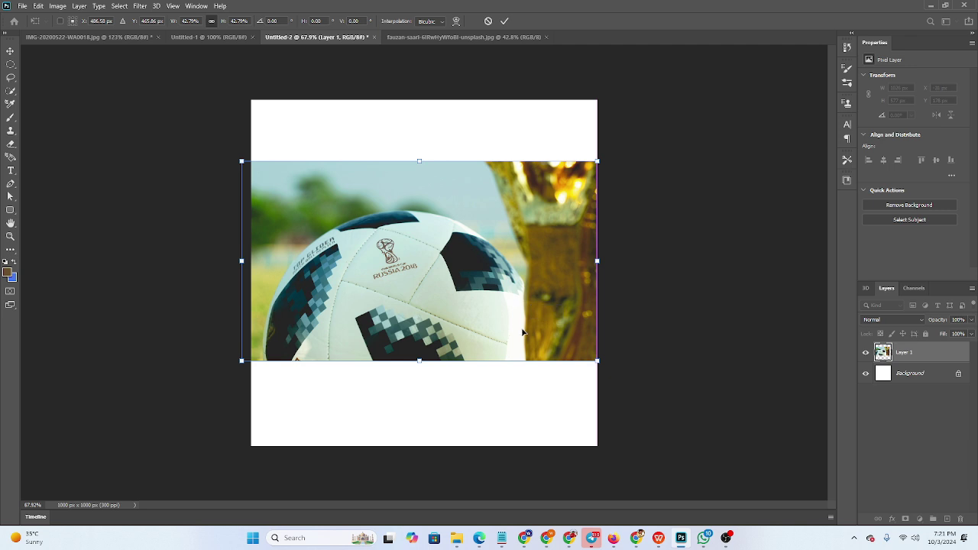
left_click(504, 21)
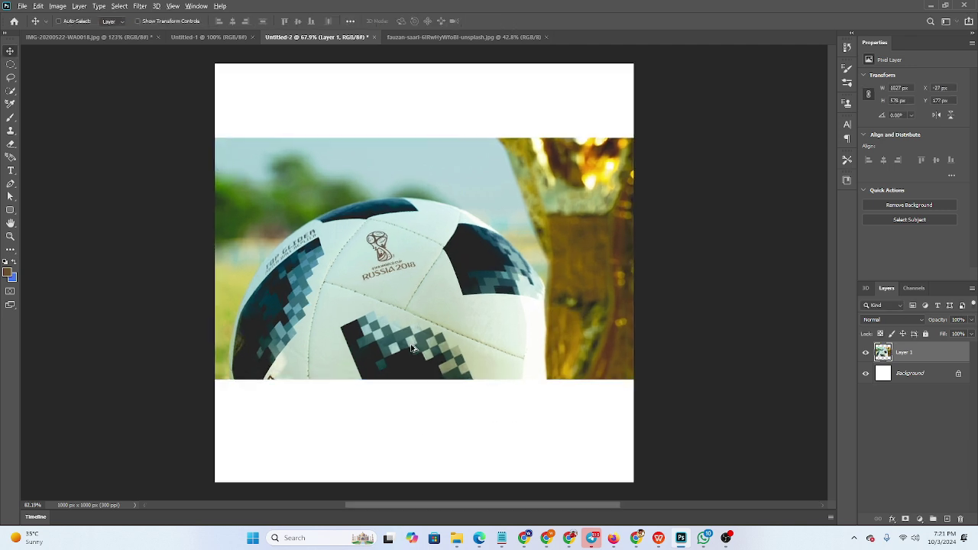
- Convert the football layer, Layer 1, to a Smart Object
scroll(410, 349, "up", 3)
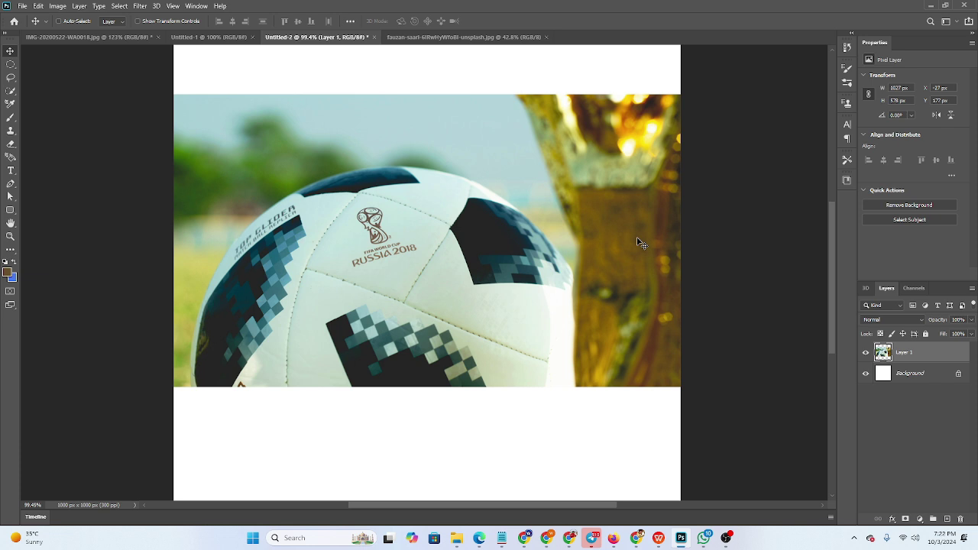
right_click(903, 352)
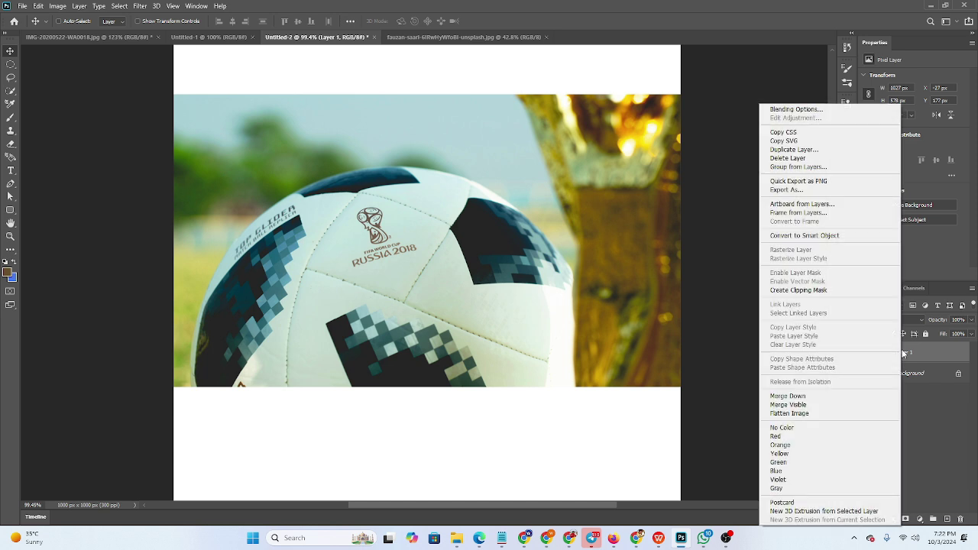
left_click(830, 236)
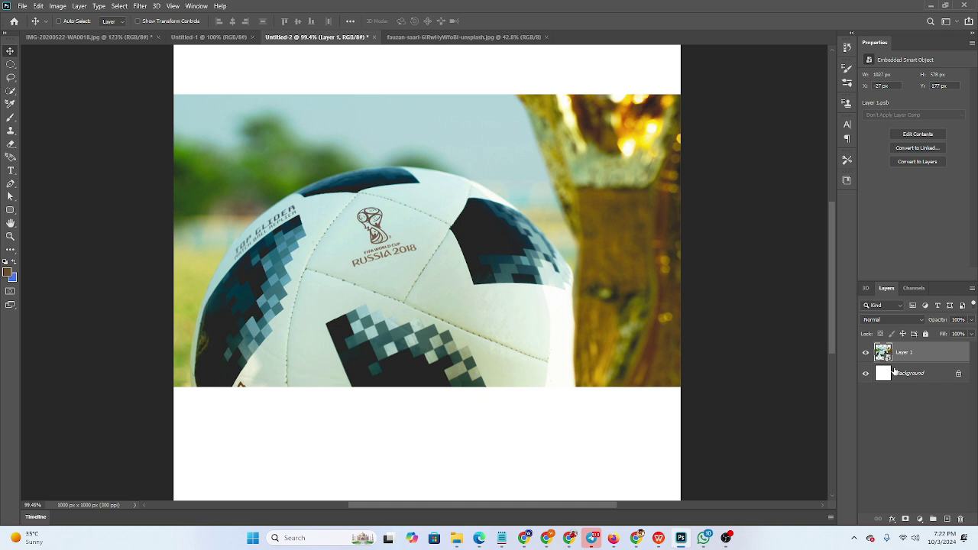
- Free-transform the football Smart Object down to about 55 × 31 px near the canvas's upper-left area
key("ctrl+t")
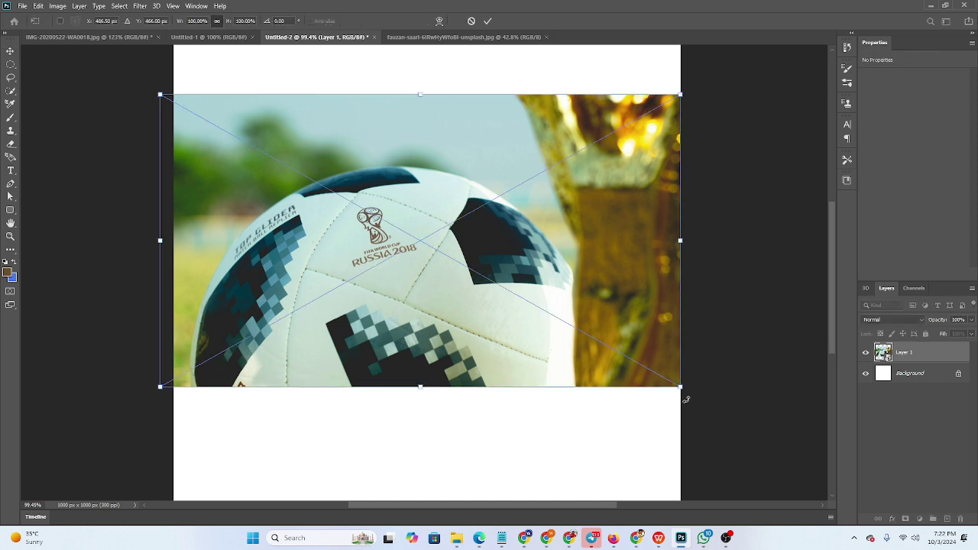
left_click_drag(681, 388, 258, 120)
left_click(489, 26)
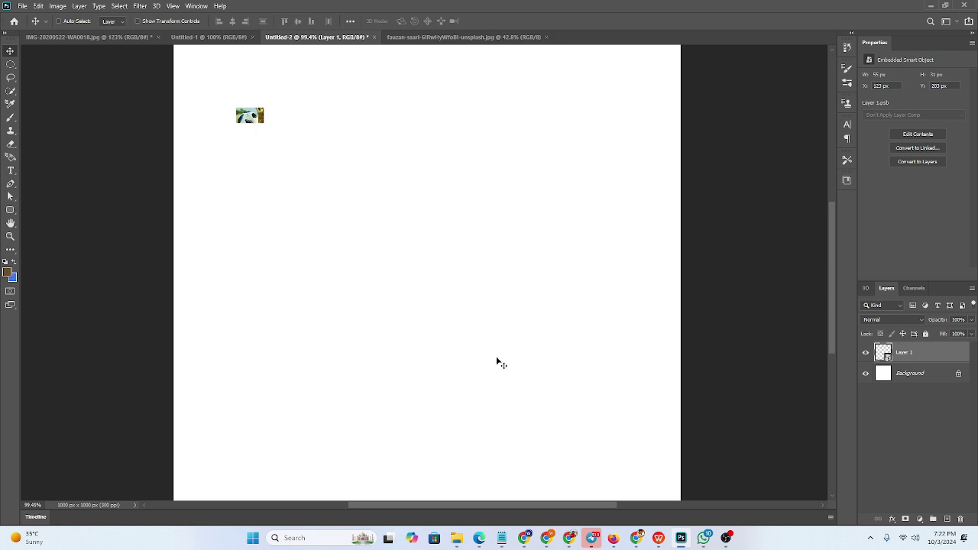
- Move the small football Smart Object slightly down-left and free-transform it up to about 1004 × 565 px, spanning the canvas width
scroll(326, 225, "up", 2)
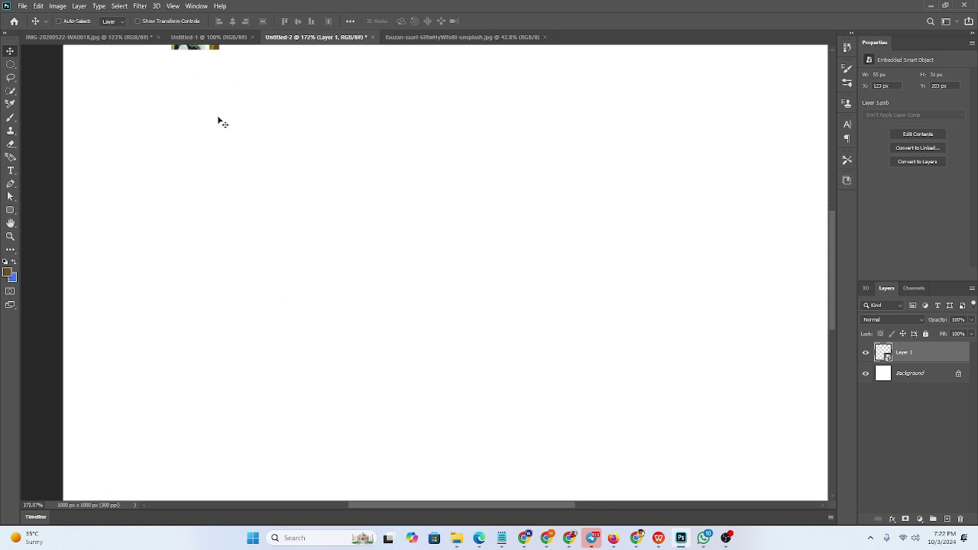
left_click_drag(219, 120, 190, 178)
scroll(190, 178, "down", 2)
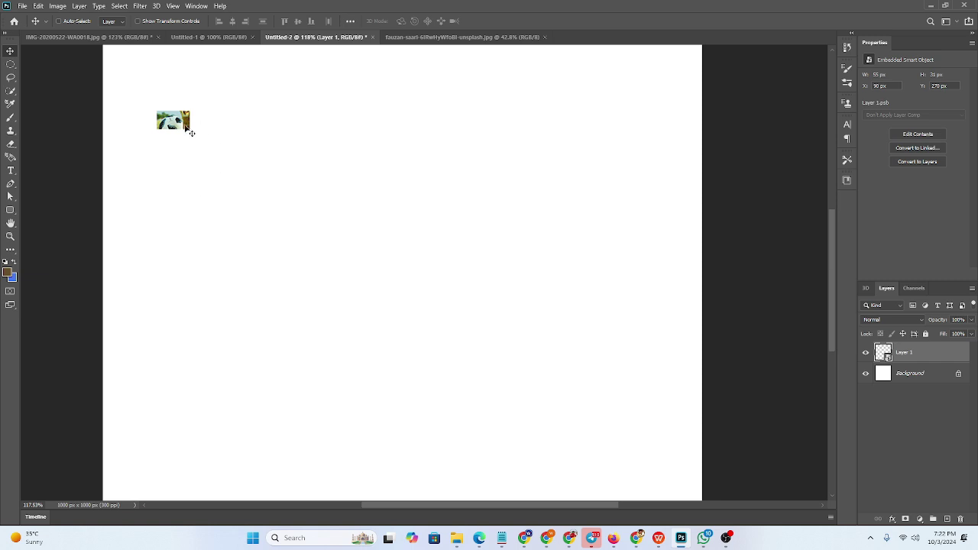
key("ctrl")
key("ctrl+t")
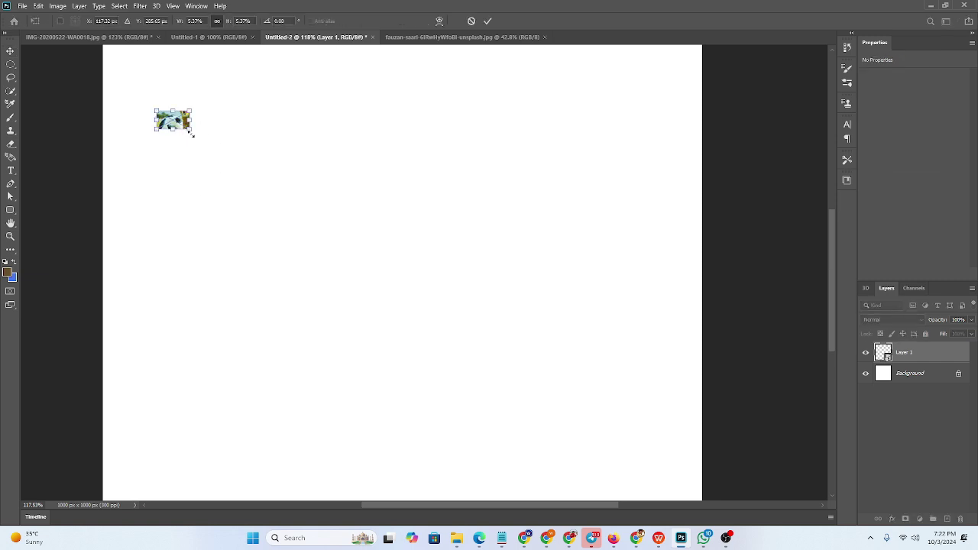
left_click_drag(188, 129, 672, 474)
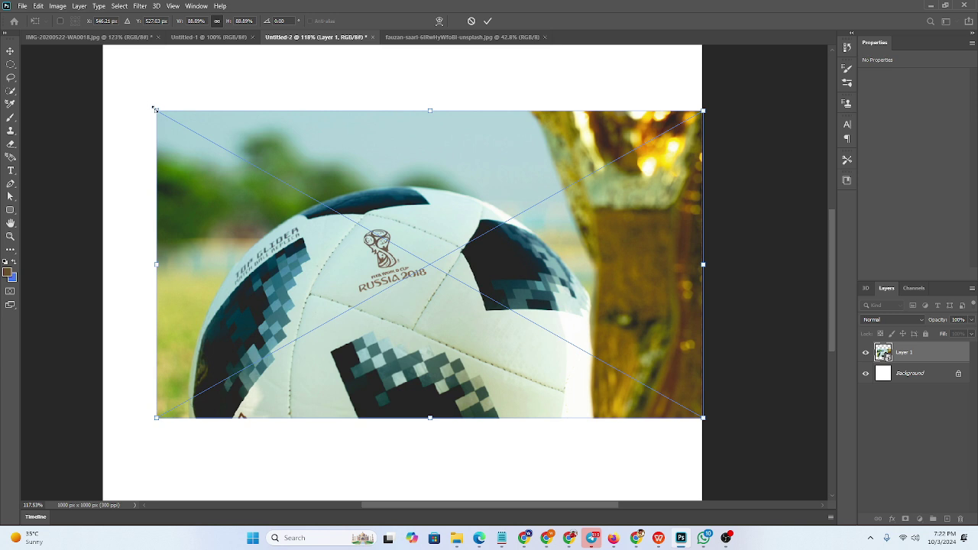
left_click_drag(157, 110, 103, 80)
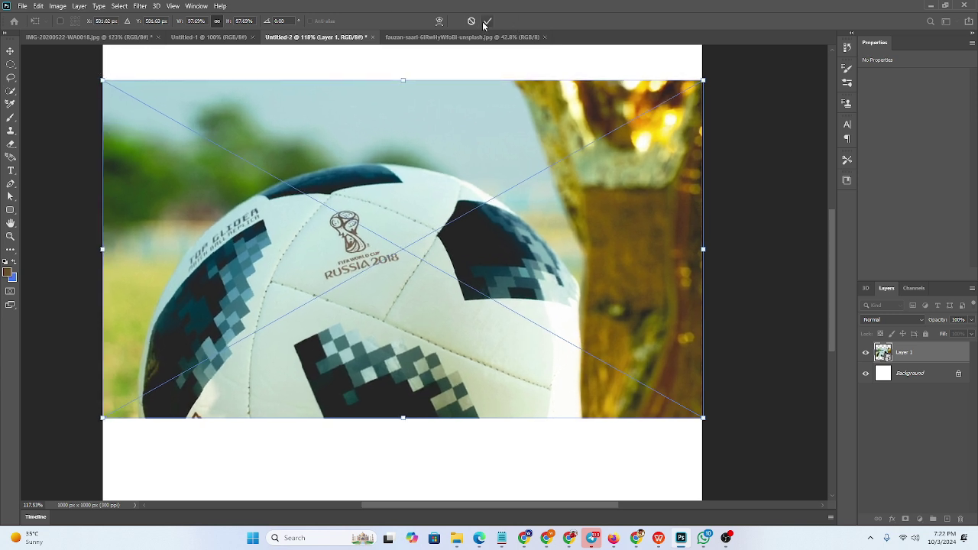
left_click(488, 21)
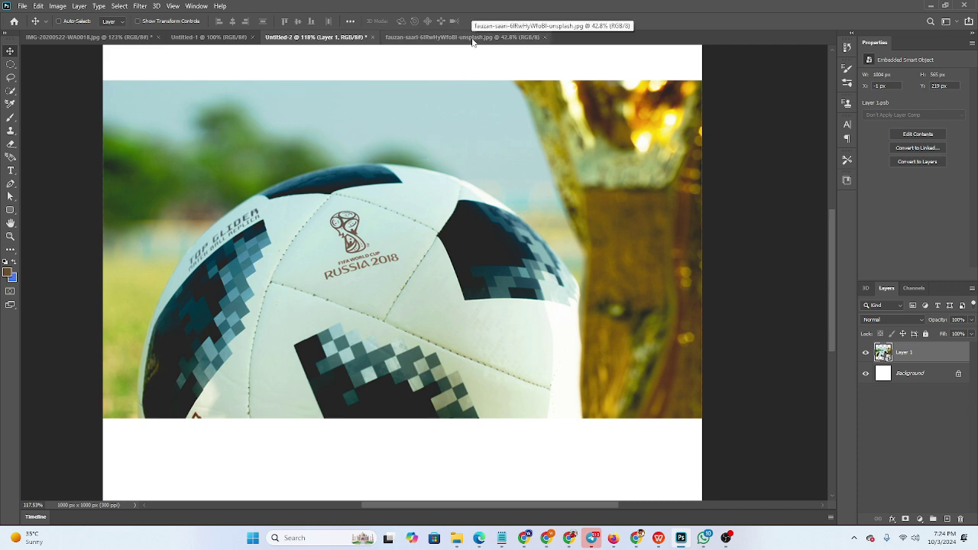
- Open the football Smart Object's contents, Layer 1.psb, for editing and compare it with the Untitled-2 document
double_click(883, 353)
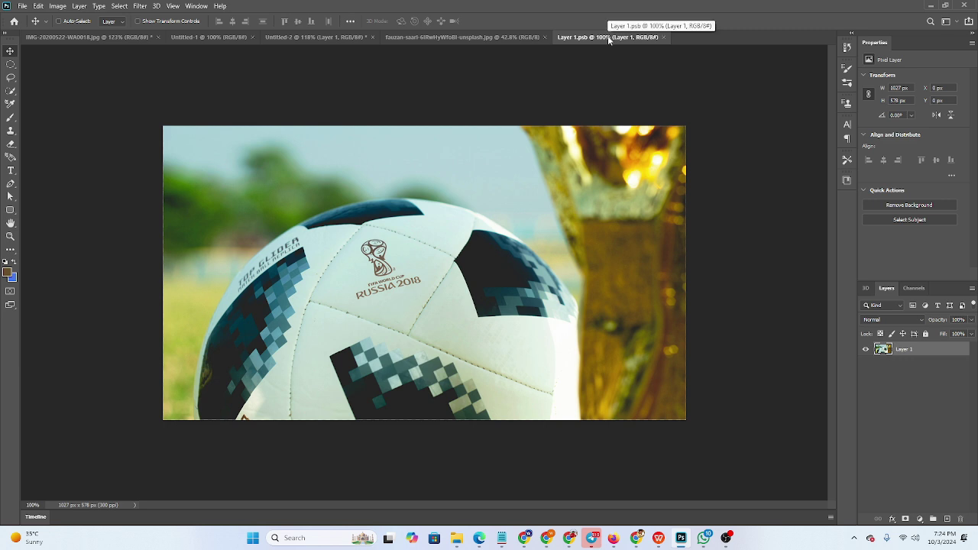
left_click(312, 40)
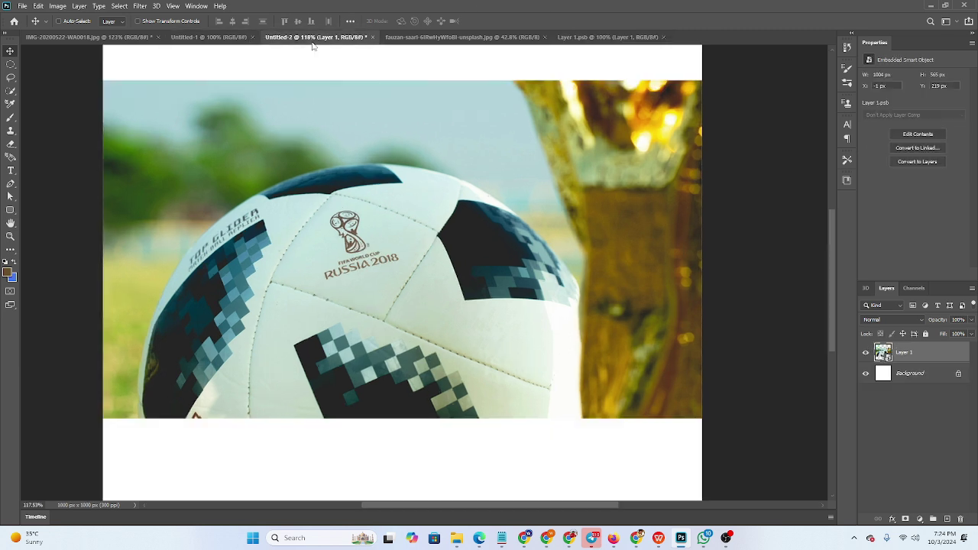
left_click(634, 37)
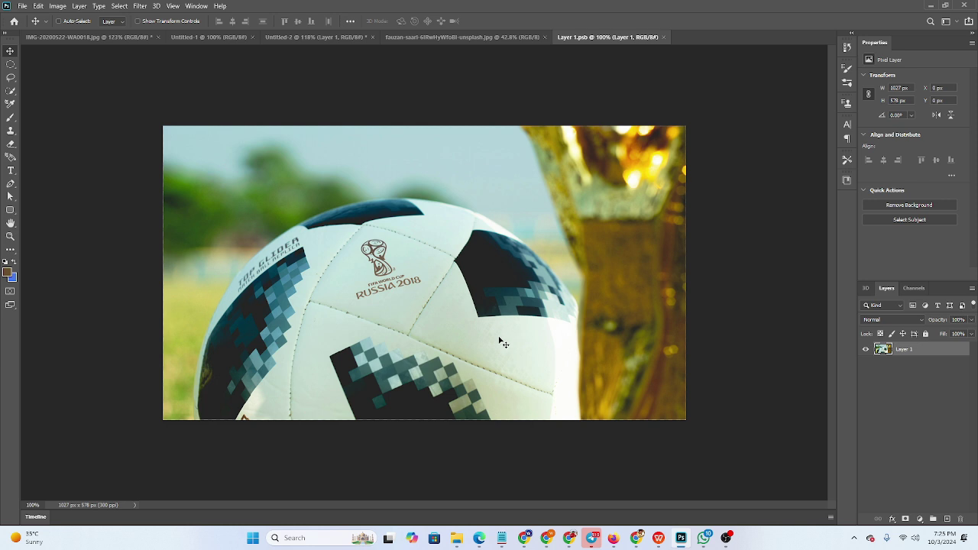
- Lasso the World Cup logo and RUSSIA 2018 text on the ball, remove them with Content-Aware Fill on a new layer, and deselect
scroll(220, 330, "up", 3)
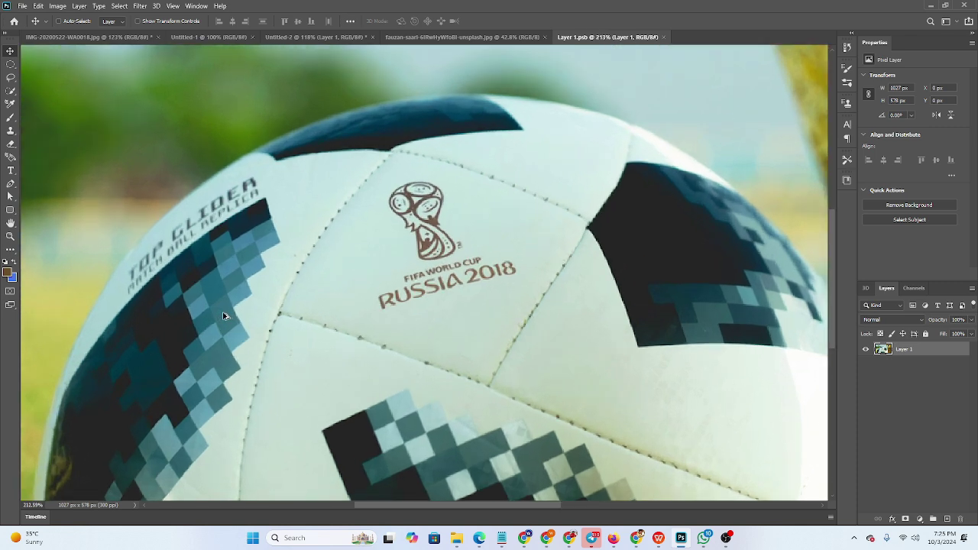
scroll(224, 316, "up", 1)
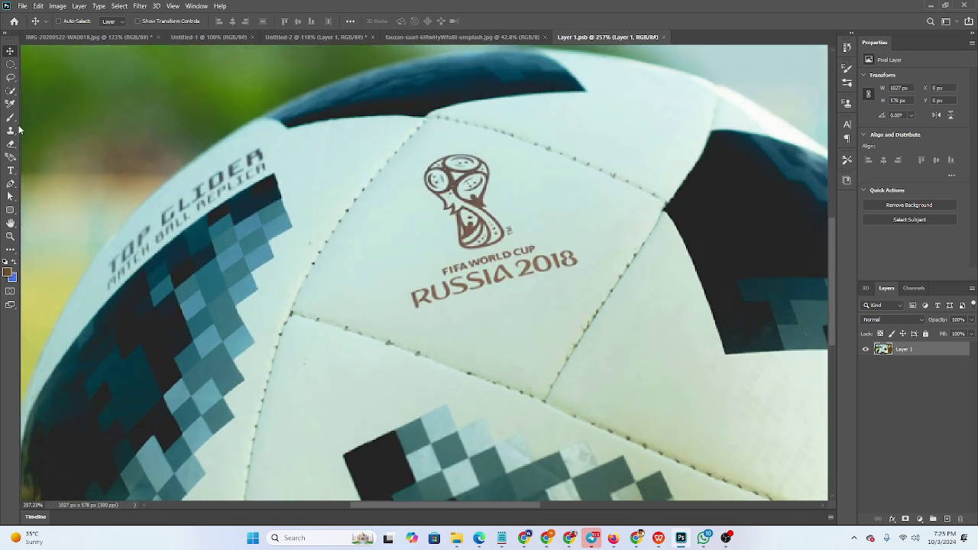
left_click(12, 80)
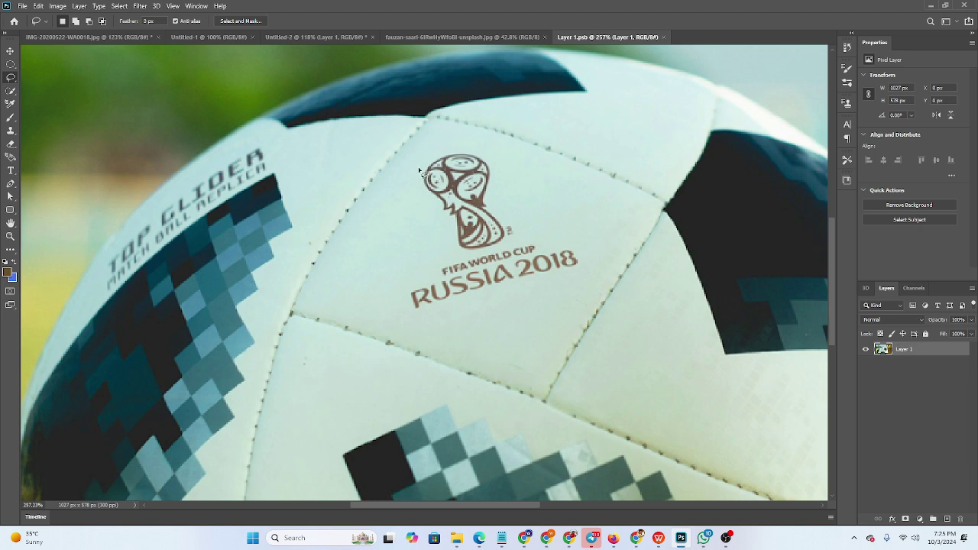
mouse_move(417, 179)
left_mouse_down()
mouse_move(428, 235)
mouse_move(389, 269)
mouse_move(391, 303)
mouse_move(407, 325)
mouse_move(476, 336)
mouse_move(509, 328)
mouse_move(557, 305)
mouse_move(591, 269)
mouse_move(485, 151)
mouse_move(458, 144)
mouse_move(417, 178)
left_mouse_up()
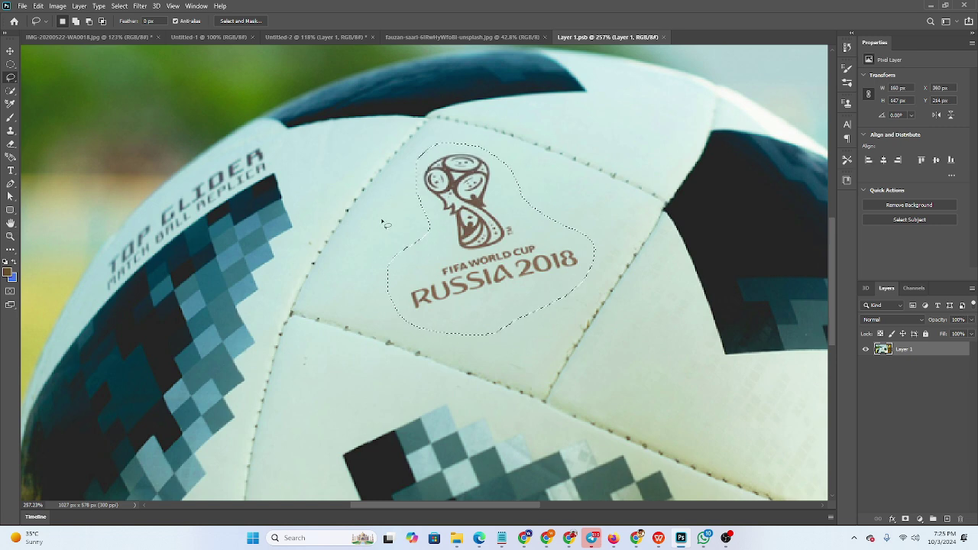
left_click(38, 6)
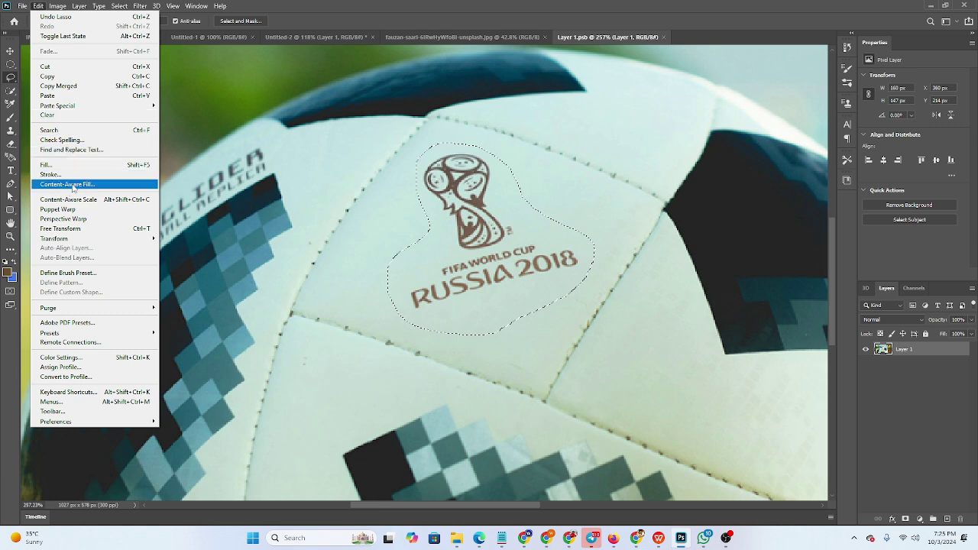
left_click(72, 188)
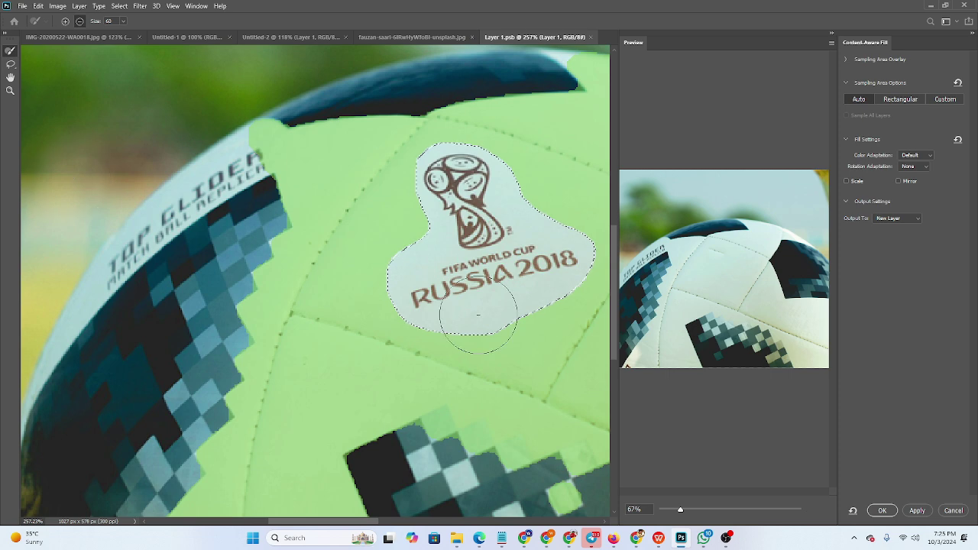
left_click(883, 511)
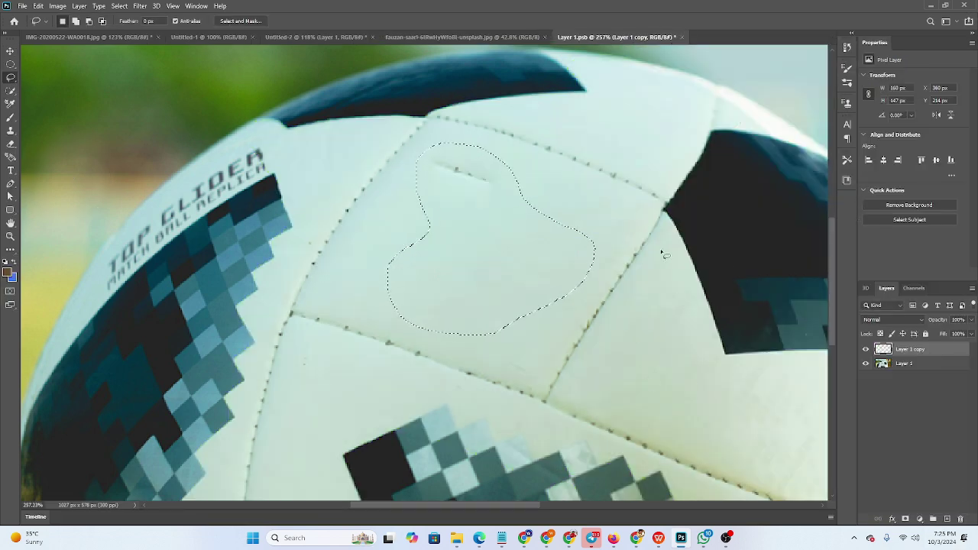
key("ctrl+d")
- Lasso the leftover seam mark on the ball's blank panel, about 75 × 47 px, and remove it with Content-Aware Fill on a new layer
scroll(405, 243, "down", 5)
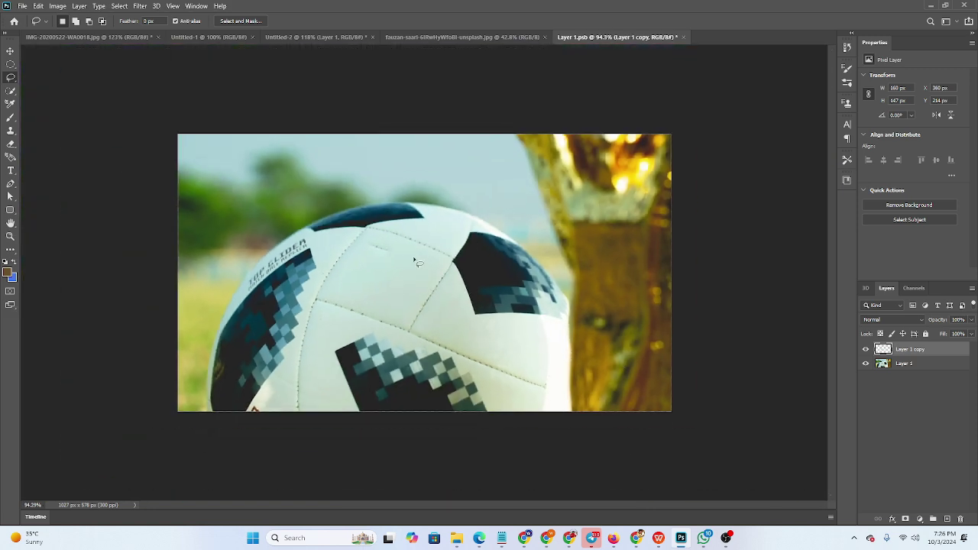
scroll(388, 306, "up", 3)
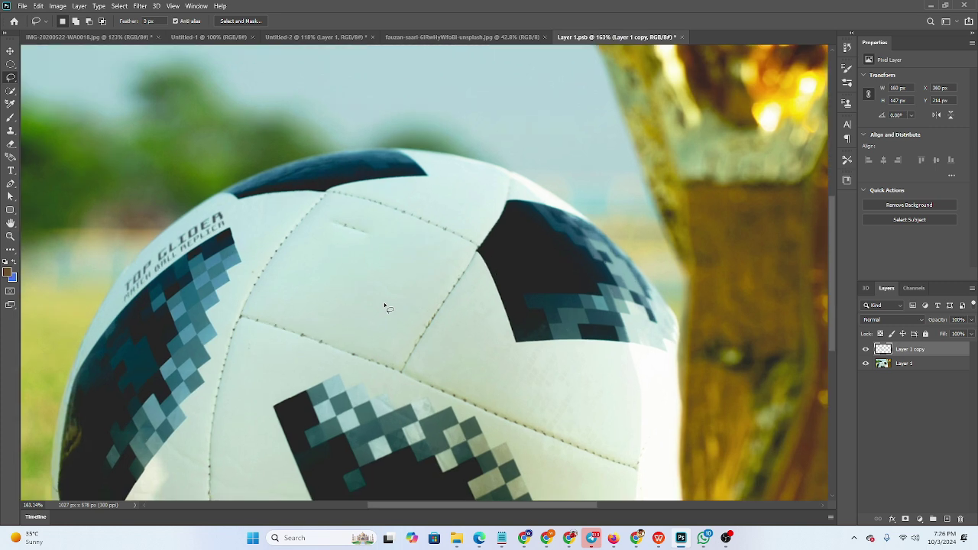
mouse_move(323, 218)
left_mouse_down()
mouse_move(356, 249)
mouse_move(383, 239)
mouse_move(322, 220)
left_mouse_up()
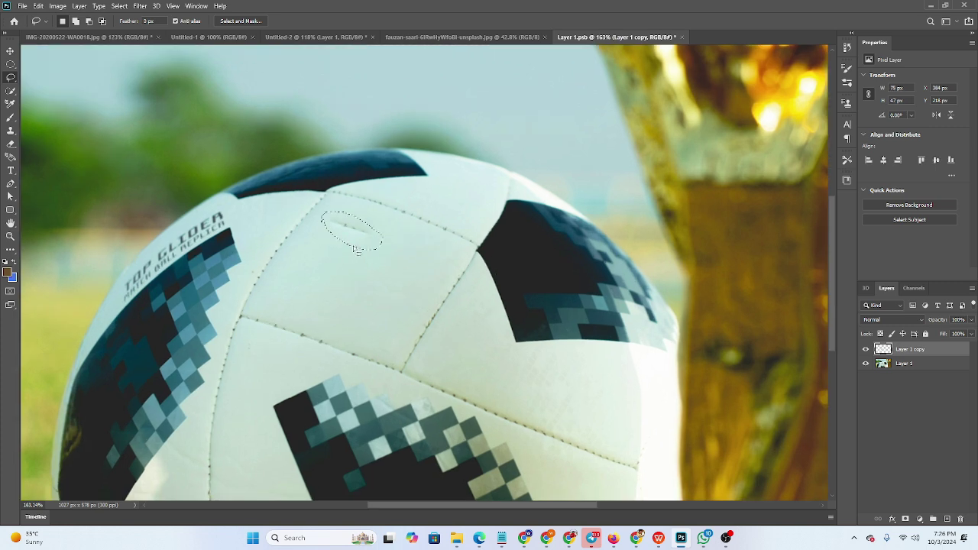
left_click(38, 6)
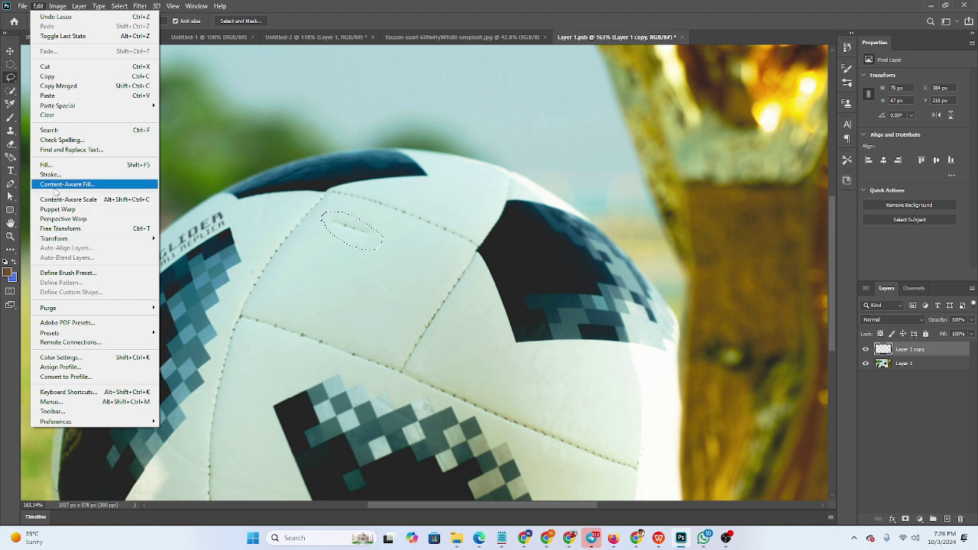
left_click(67, 184)
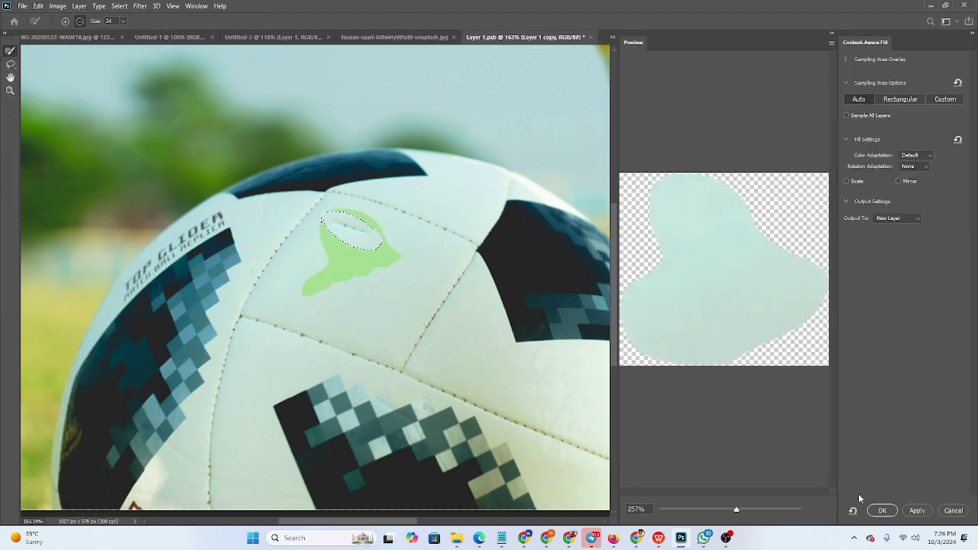
left_click(883, 510)
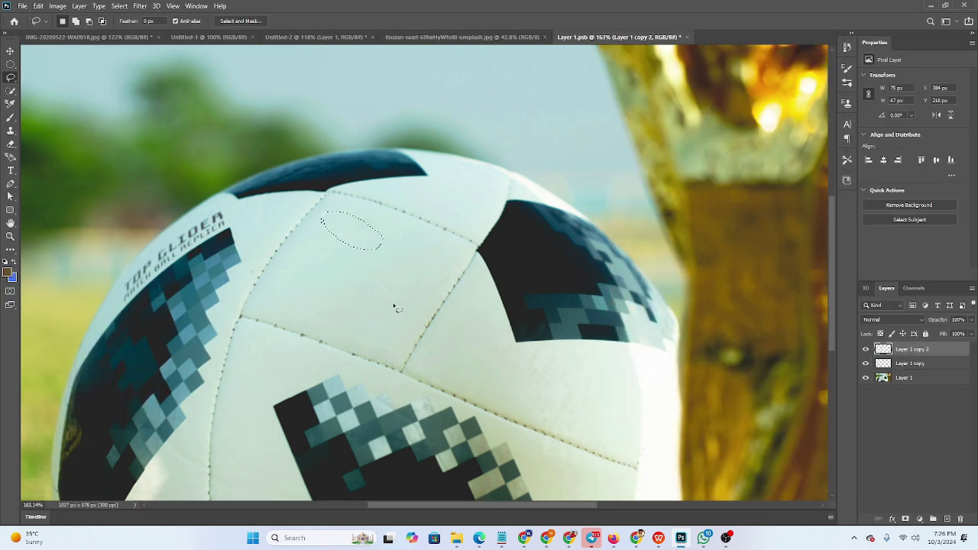
scroll(321, 300, "down", 3)
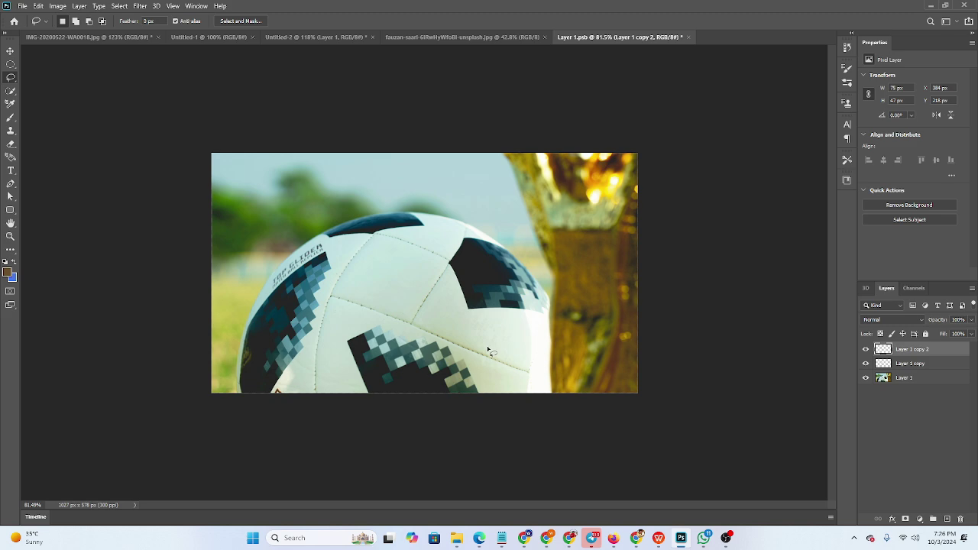
- Switch to Chrome, search Google for "Nike logo" in a new tab, and return to Photoshop
left_click(526, 537)
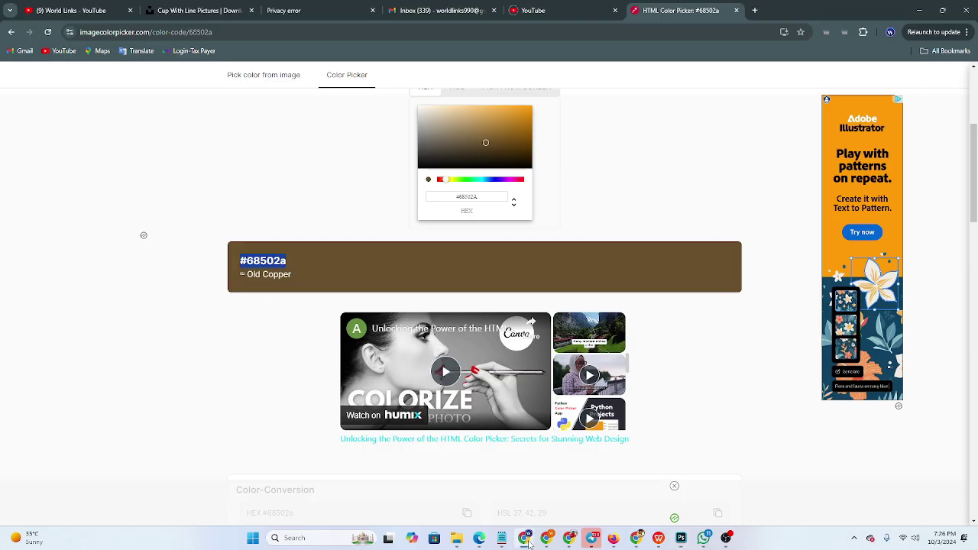
left_click(754, 10)
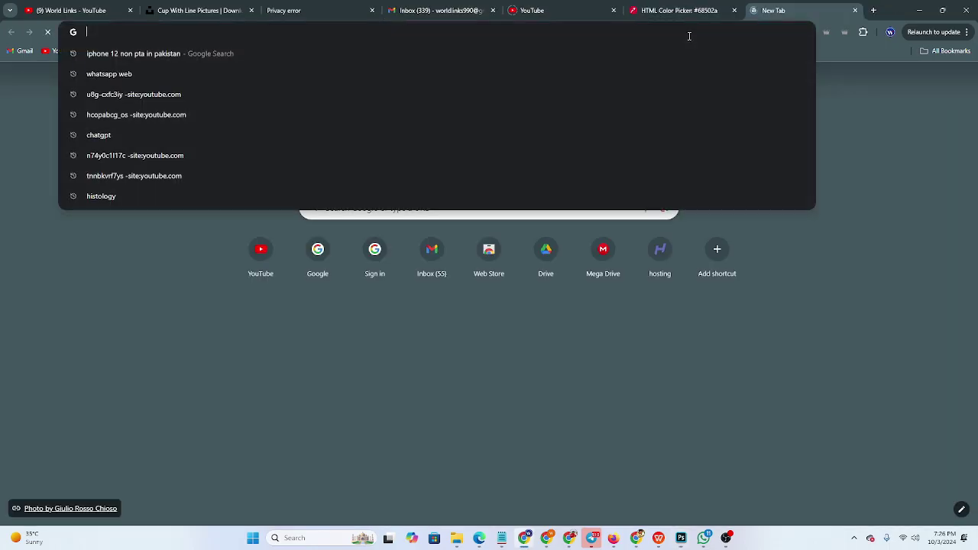
type("Nike")
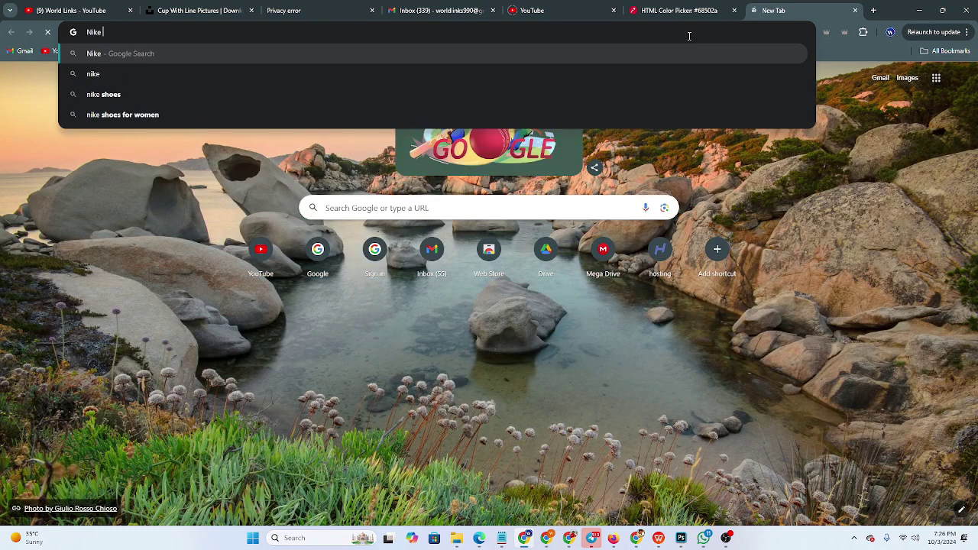
type(" logo")
key("Return")
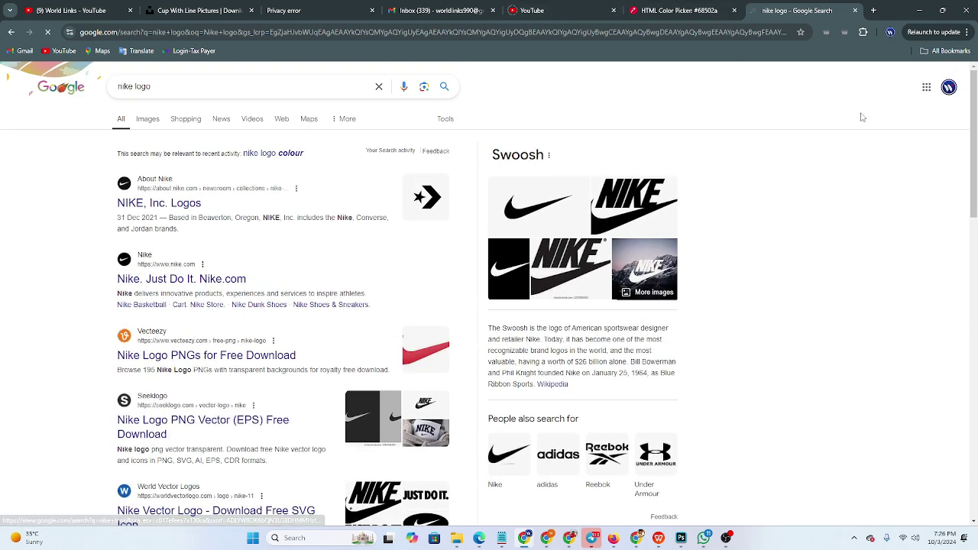
left_click(919, 20)
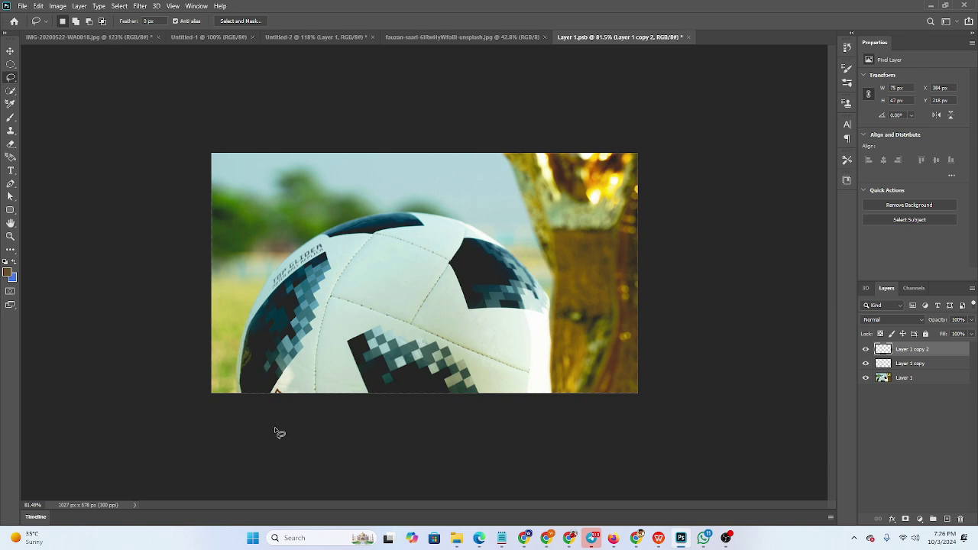
- Add the horizontal text "NIKE" near the ball's blank upper panel in 10 pt Arial Rounded MT Bold
left_click(10, 170)
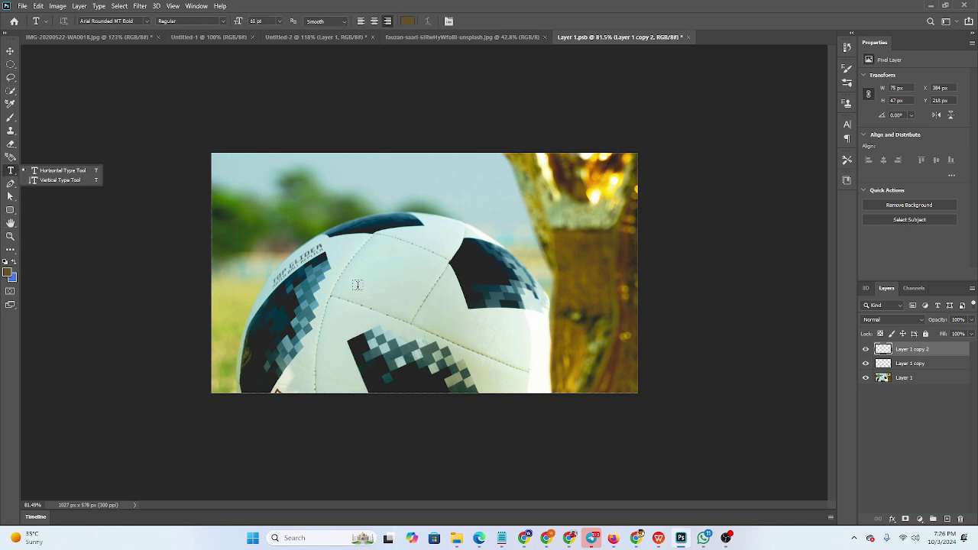
left_click(363, 290)
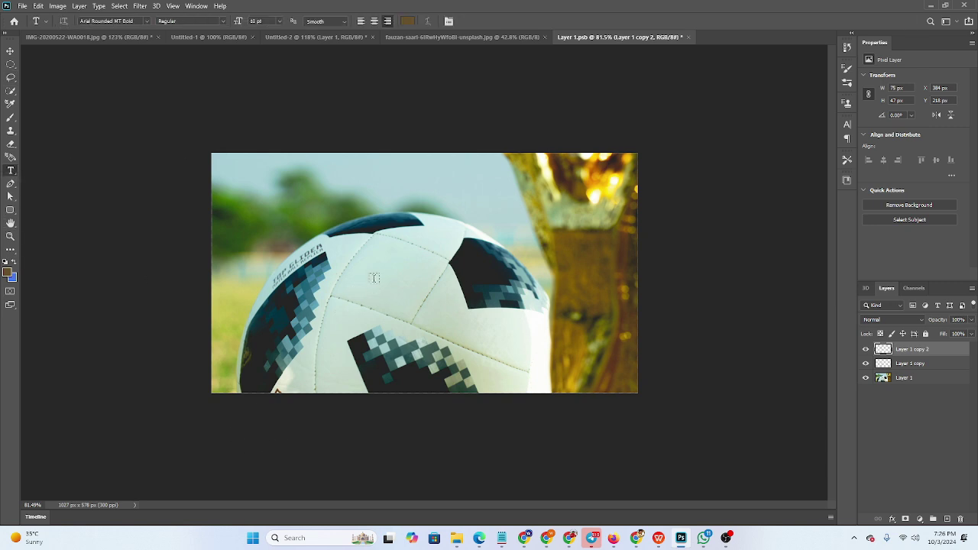
left_click(372, 276)
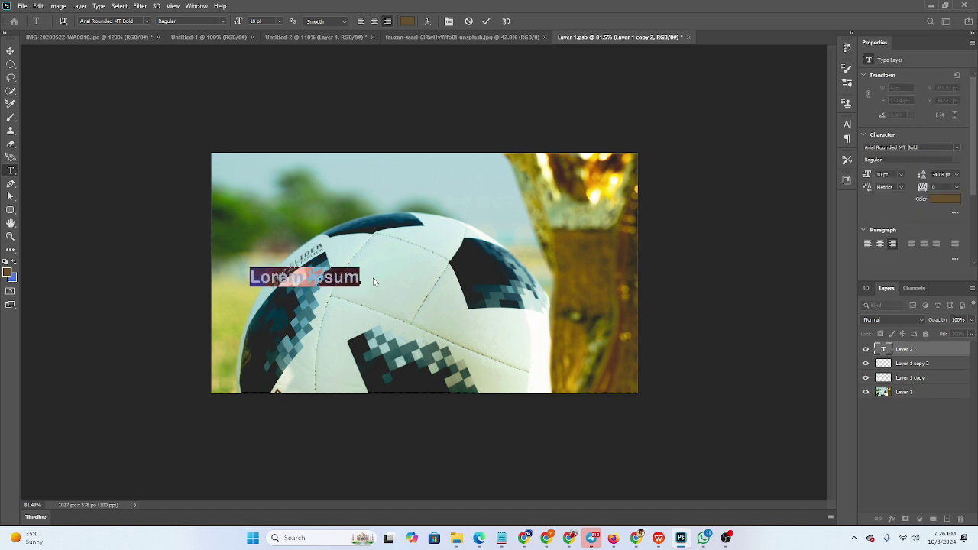
type("NIKE")
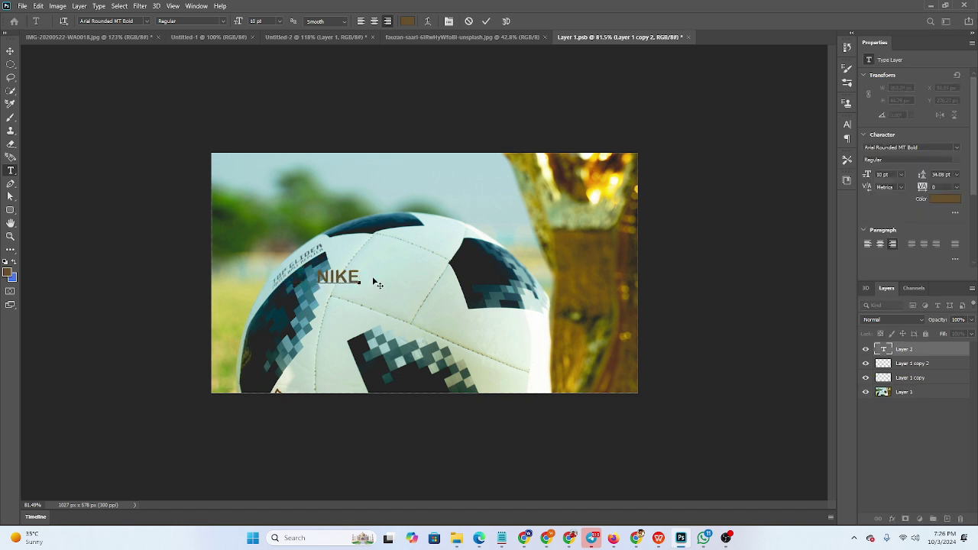
left_click(487, 22)
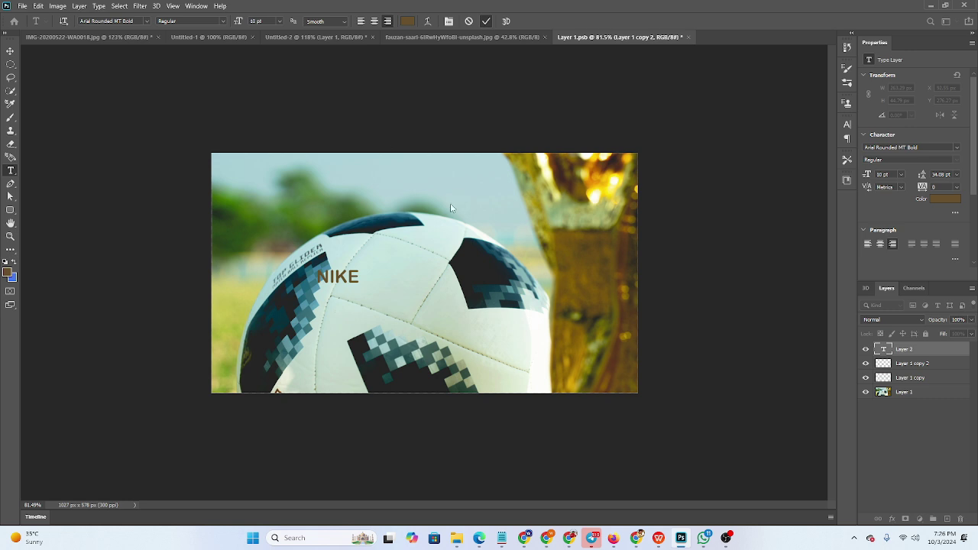
- Recolor the NIKE text to black and change its font to Algerian
double_click(334, 279)
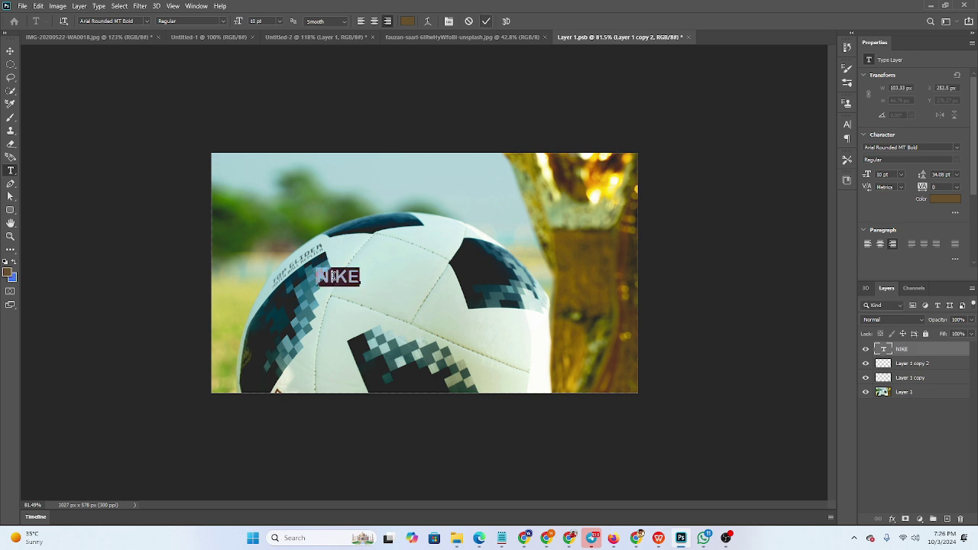
double_click(333, 276)
left_click(408, 22)
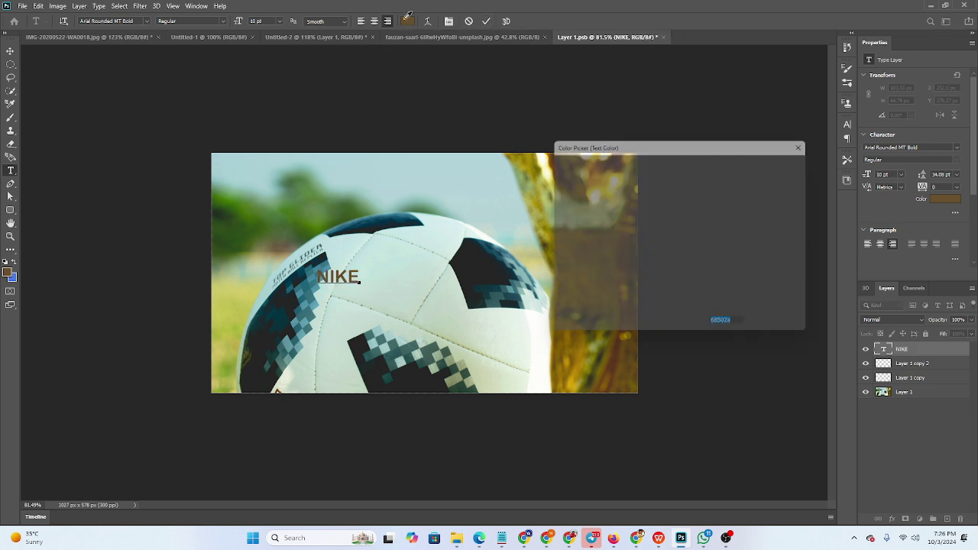
left_click_drag(670, 279, 679, 301)
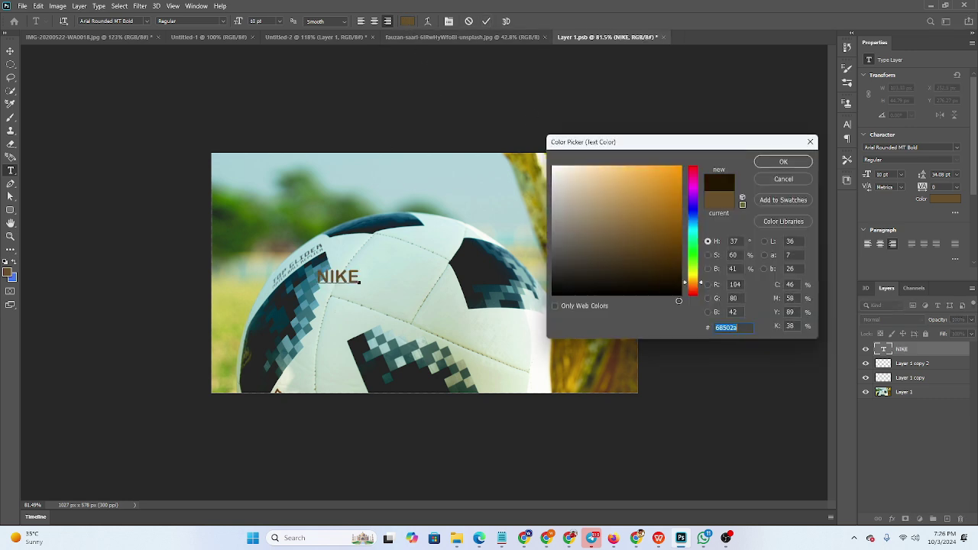
left_click(783, 161)
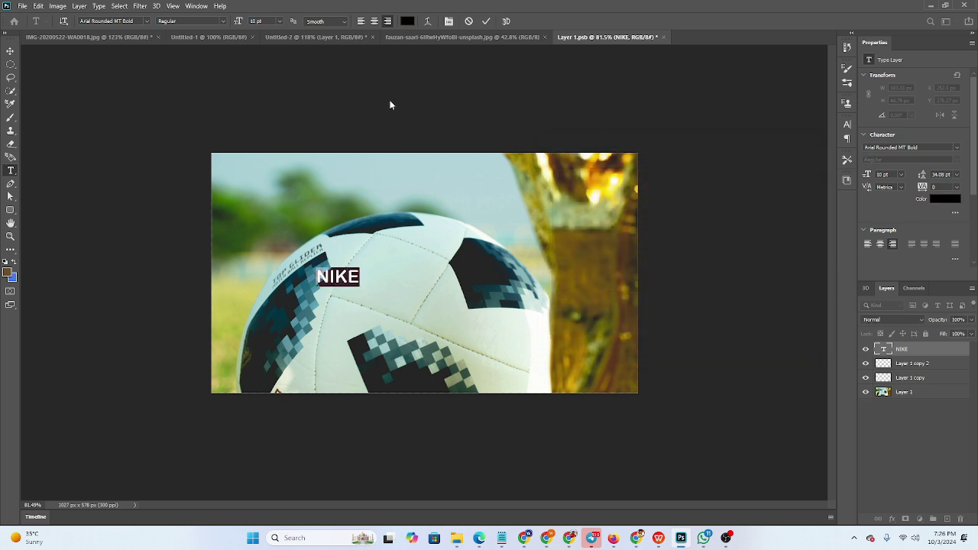
left_click(957, 150)
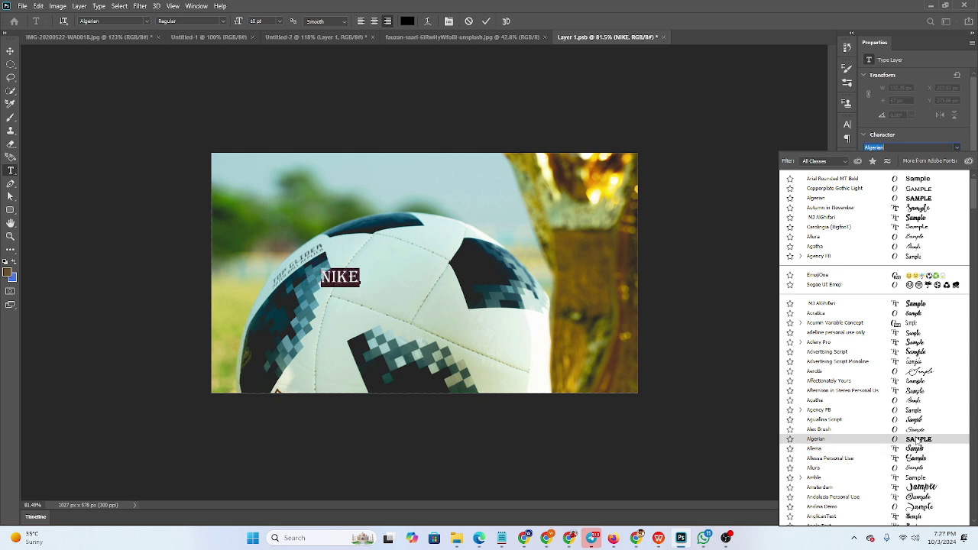
left_click(915, 441)
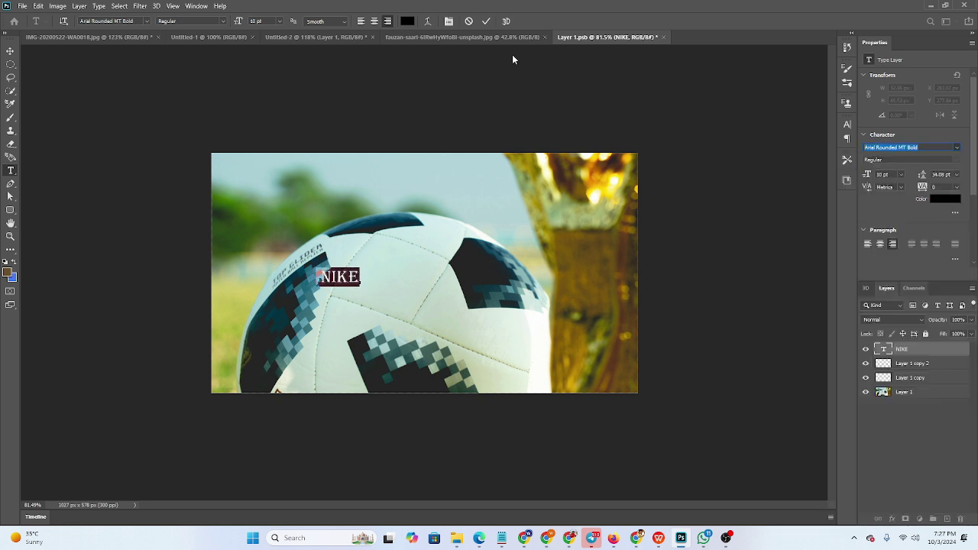
left_click(486, 21)
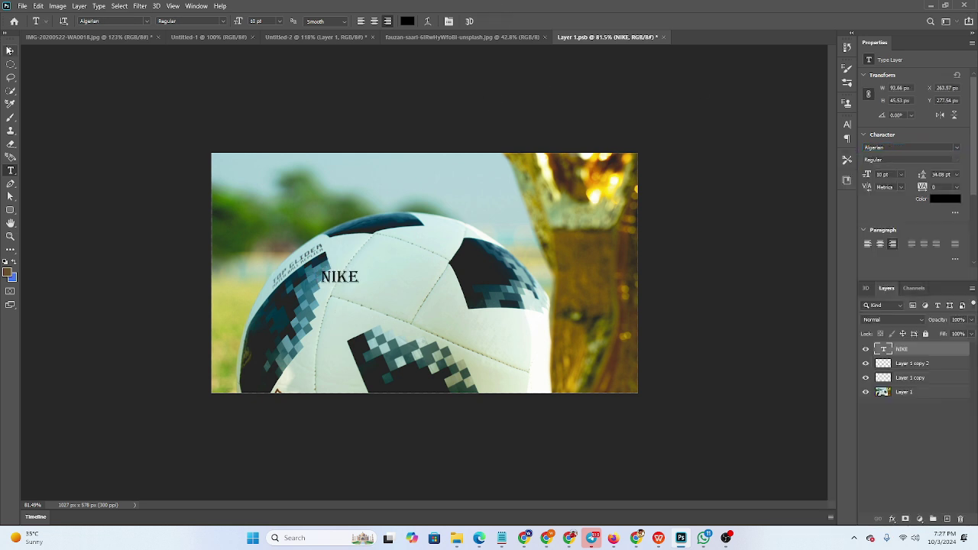
- Move the NIKE text onto the ball's blank upper panel and scale it proportionally to about 201%
left_click(10, 51)
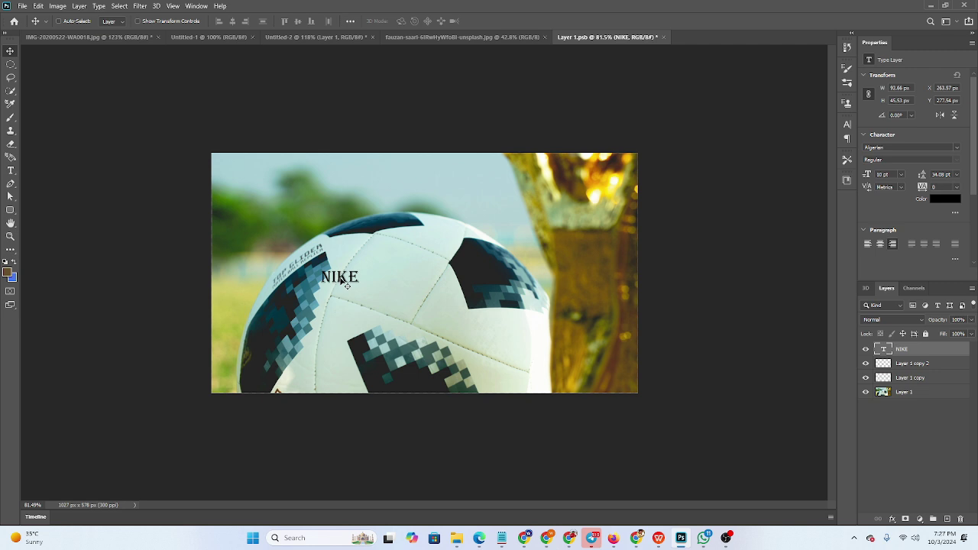
left_click_drag(342, 281, 395, 273)
key("ctrl+t")
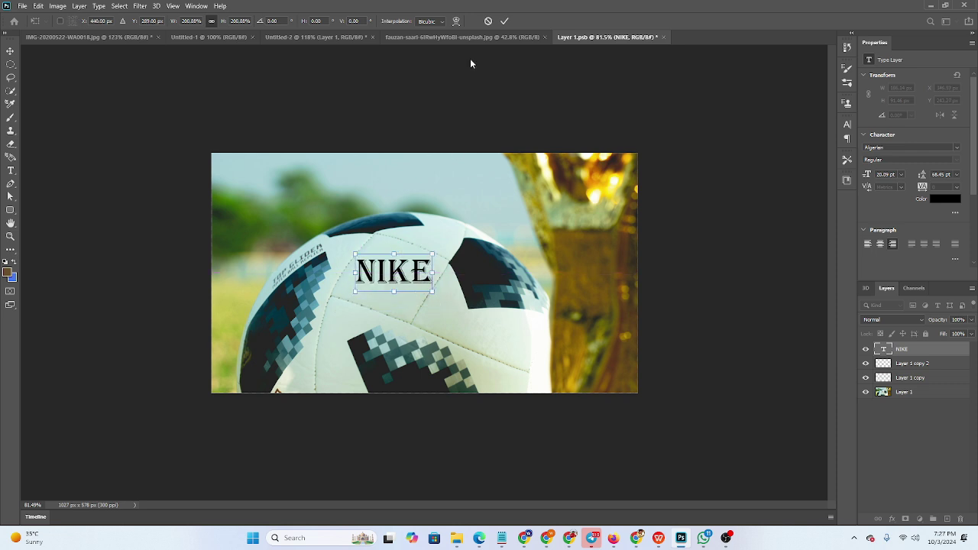
left_click(505, 20)
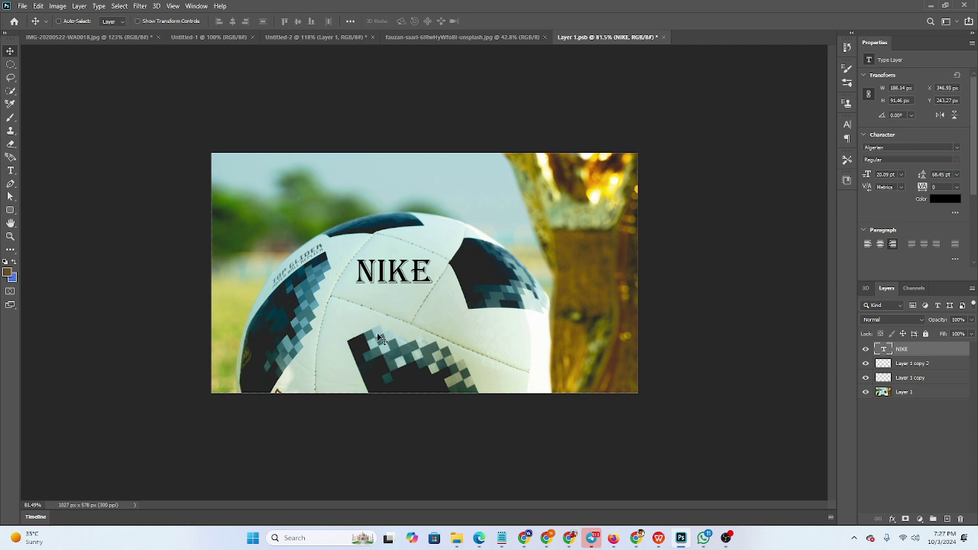
scroll(405, 317, "down", 2)
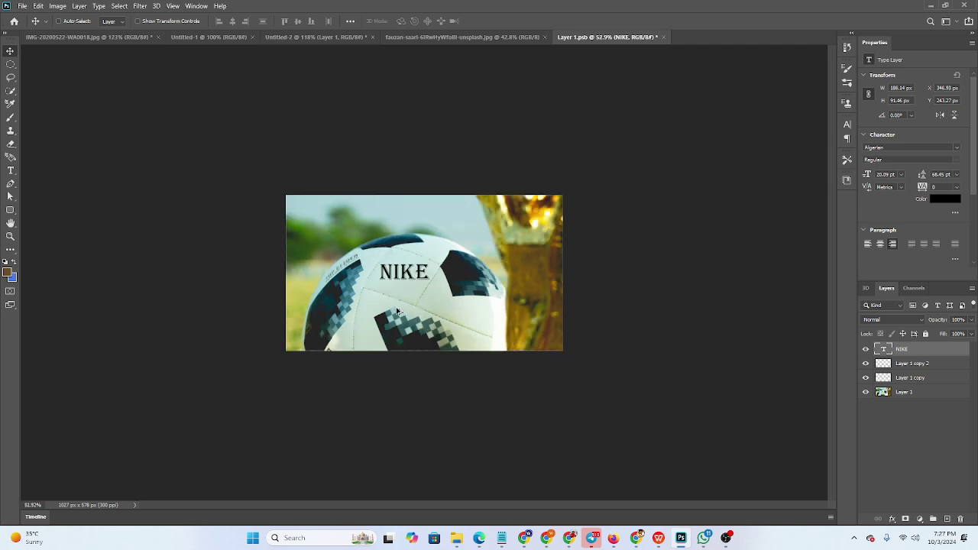
scroll(404, 304, "up", 3)
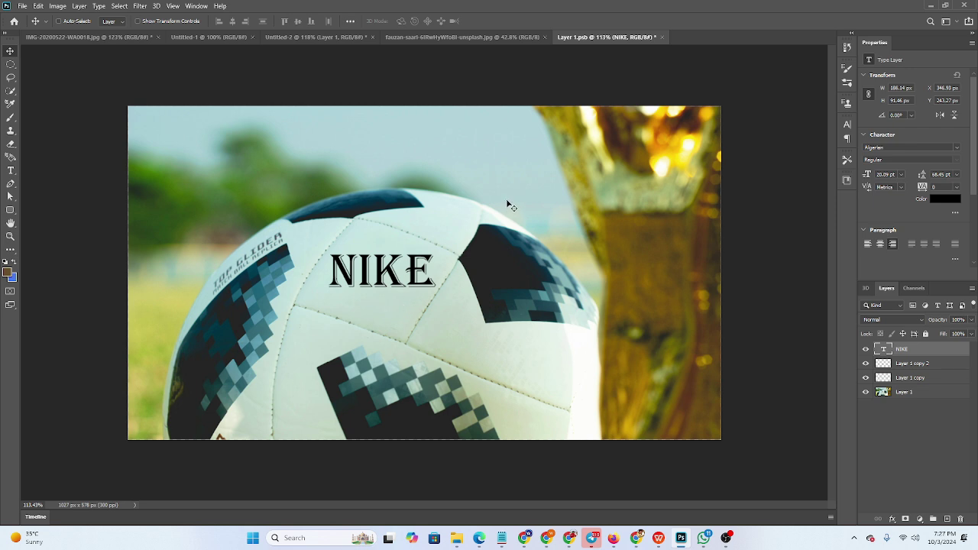
- Compare the football image in Untitled-2 with the edited Smart Object contents in Layer 1.psb
left_click(348, 37)
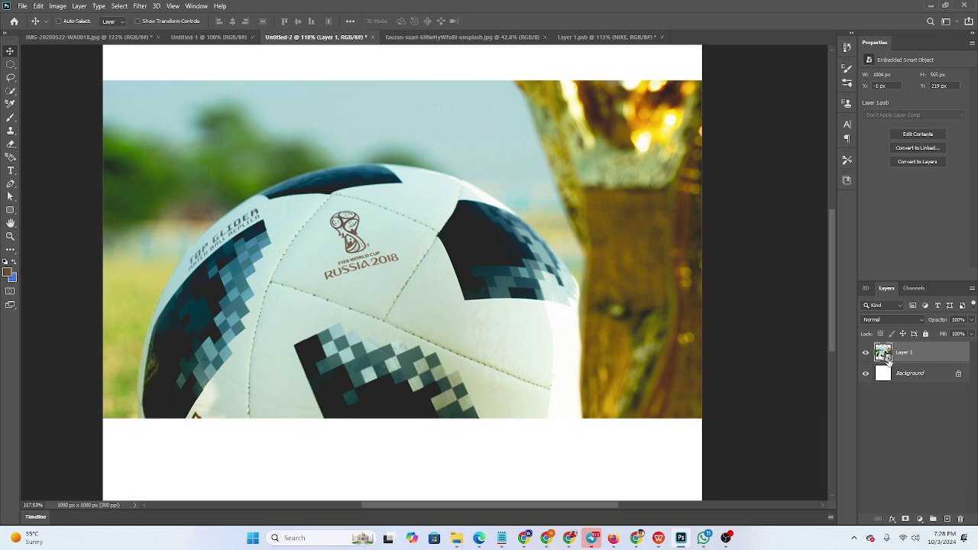
left_click(583, 42)
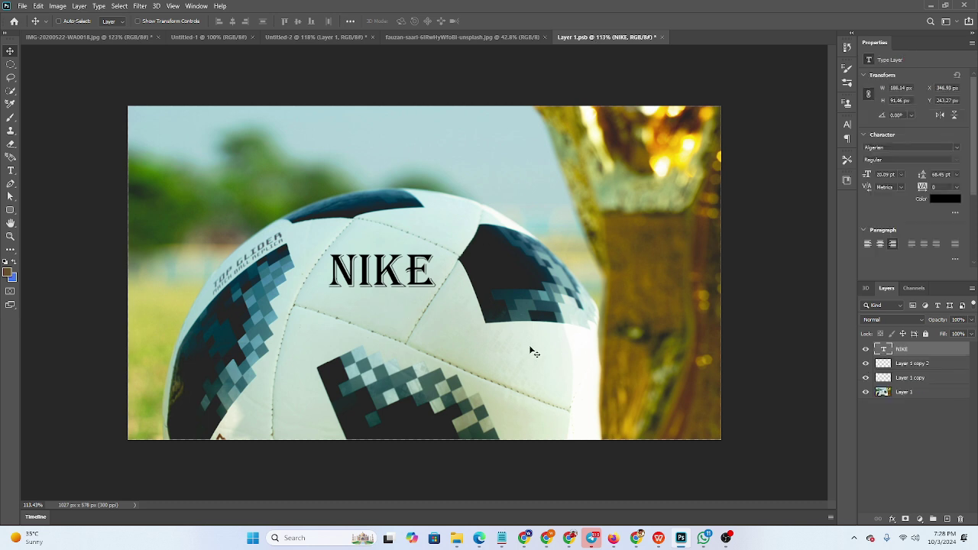
left_click(355, 37)
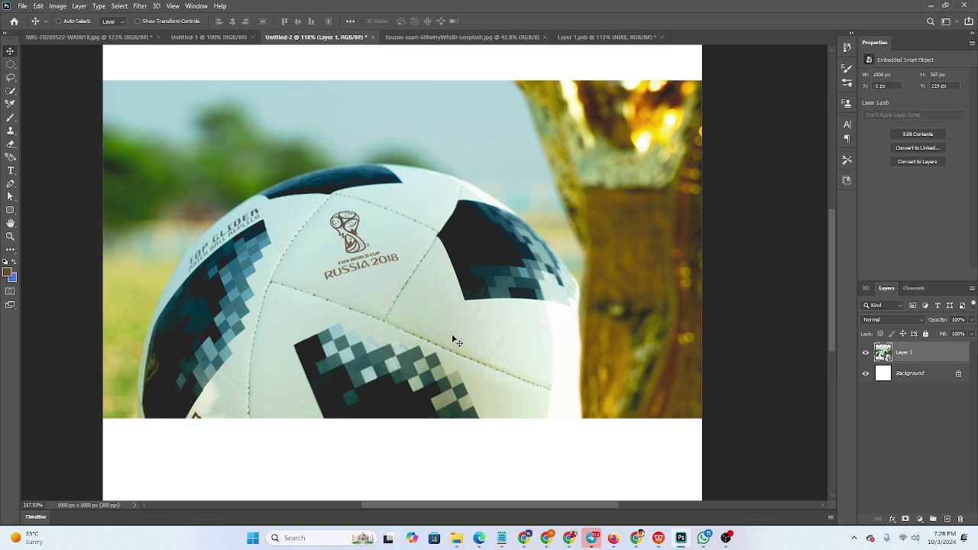
left_click(628, 37)
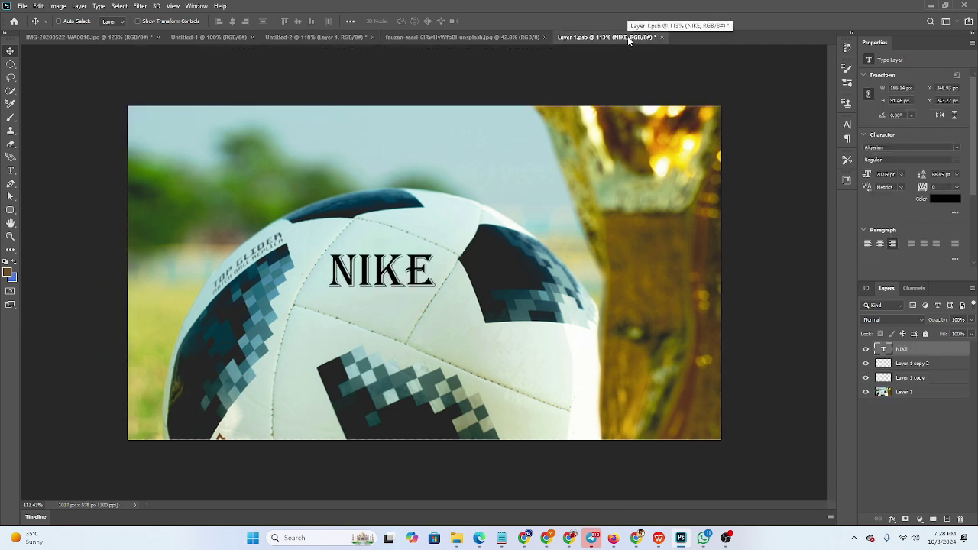
- Return to Untitled-2, add a blank layer above the football Smart Object, and reselect Layer 1
left_click(309, 37)
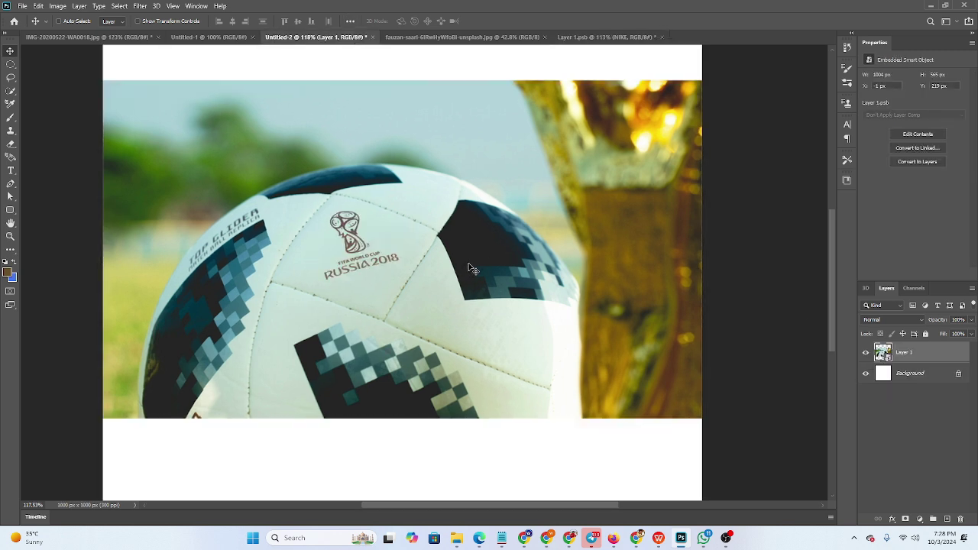
left_click(947, 519)
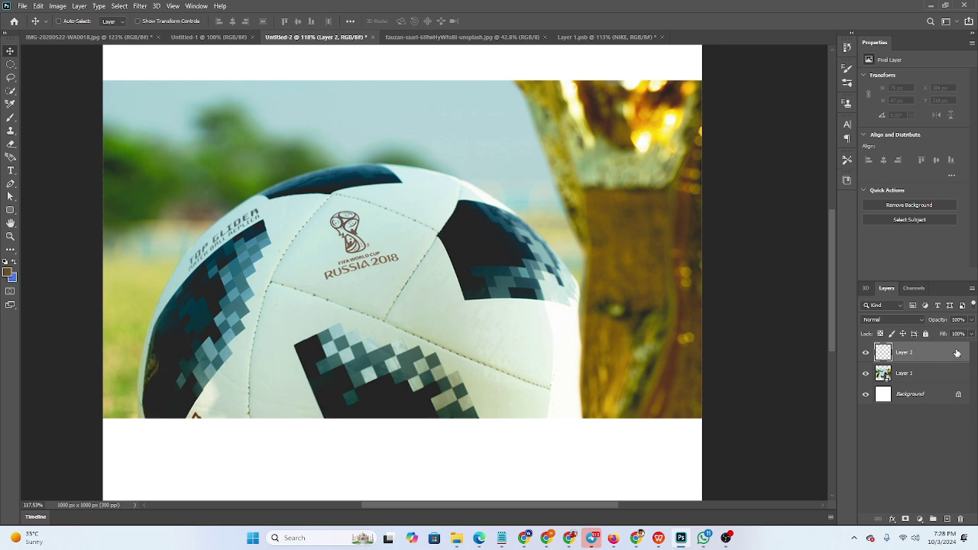
left_click(895, 378)
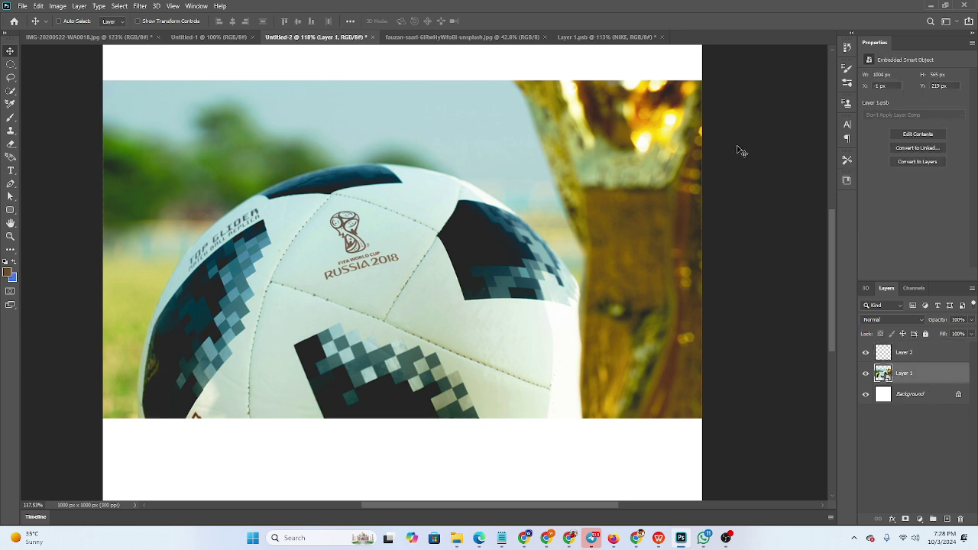
- Save the NIKE edit in Layer 1.psb, check the Smart Object in Untitled-2, and close the contents document
left_click(609, 38)
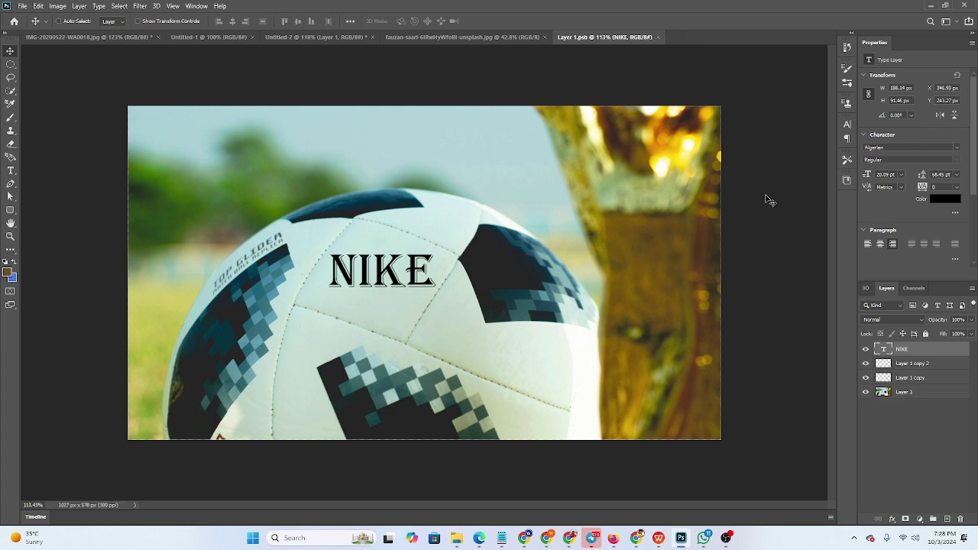
left_click(334, 37)
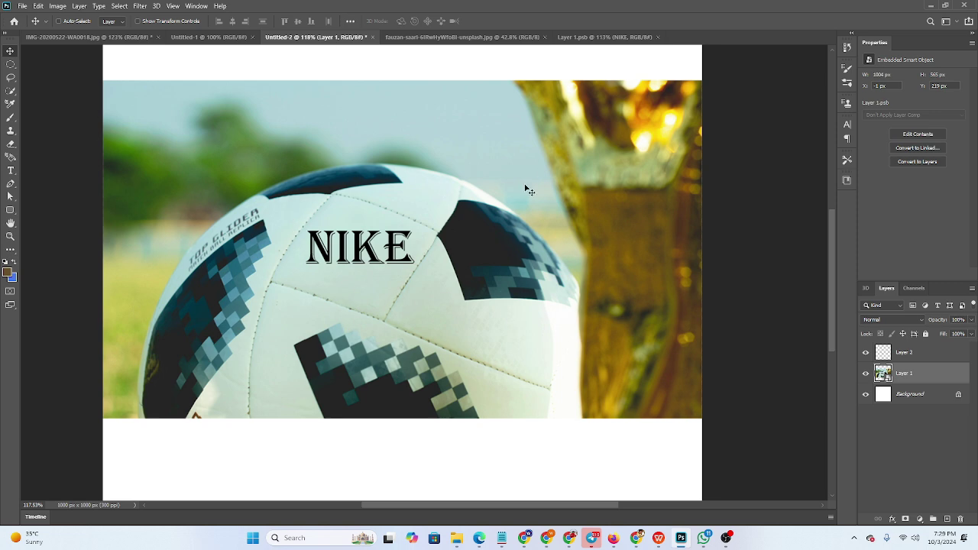
left_click(599, 37)
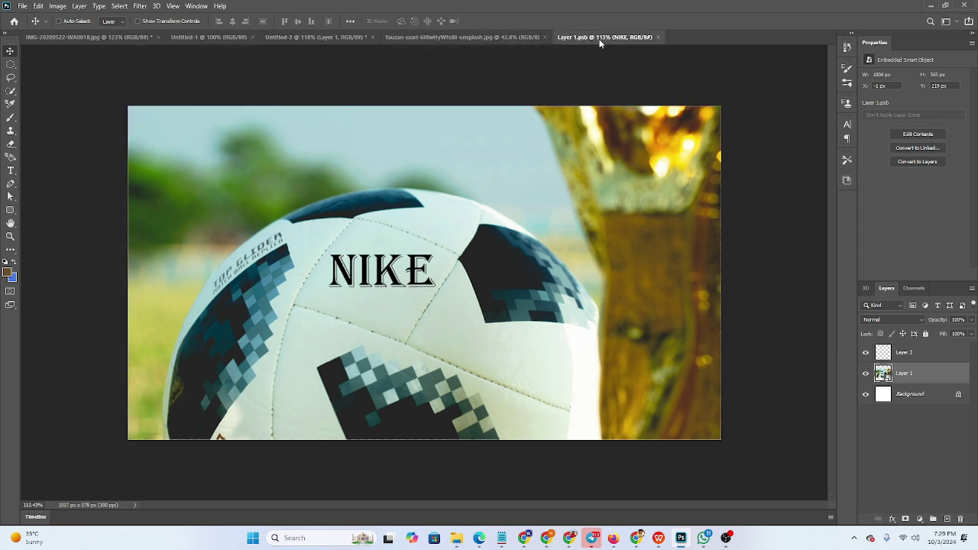
left_click(328, 40)
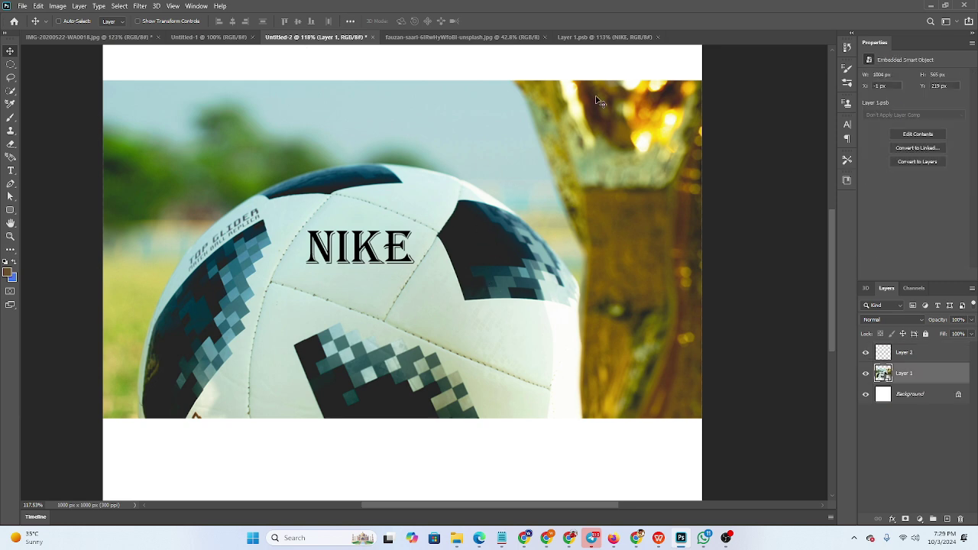
left_click(601, 37)
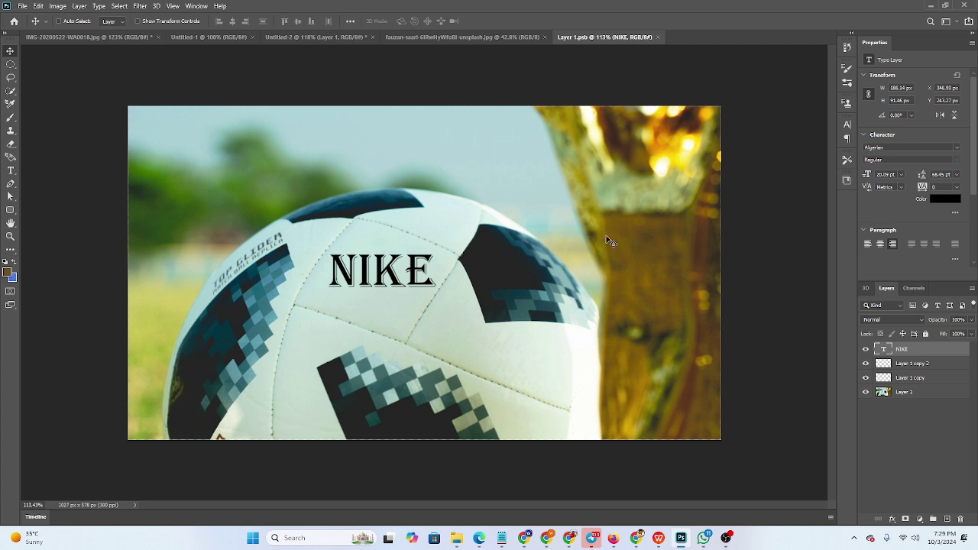
left_click(661, 37)
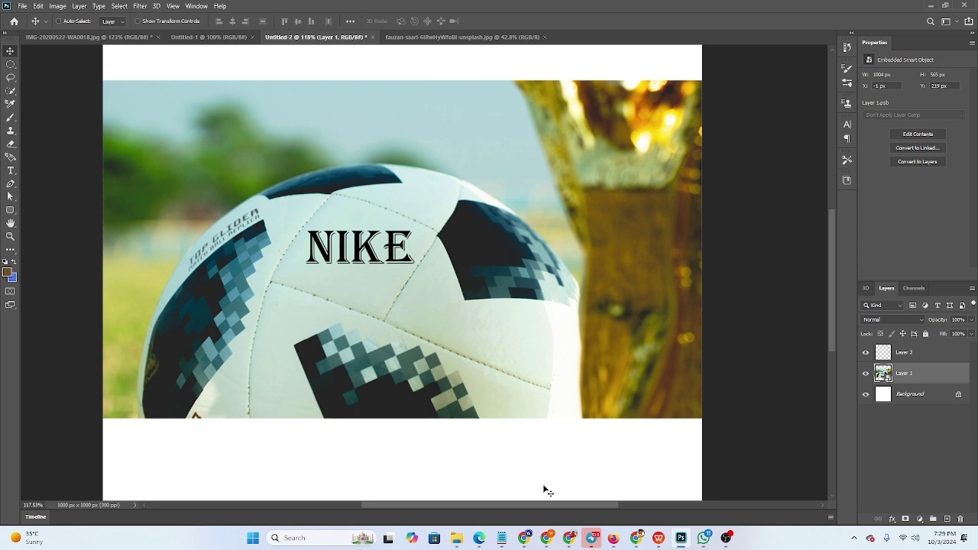
- Place the lion photo from the Downloads folder into Untitled-2, scaled to about 331 × 496 px over the trophy side of the football photo
mouse_move(554, 504)
left_mouse_down()
mouse_move(466, 506)
mouse_move(538, 506)
left_mouse_up()
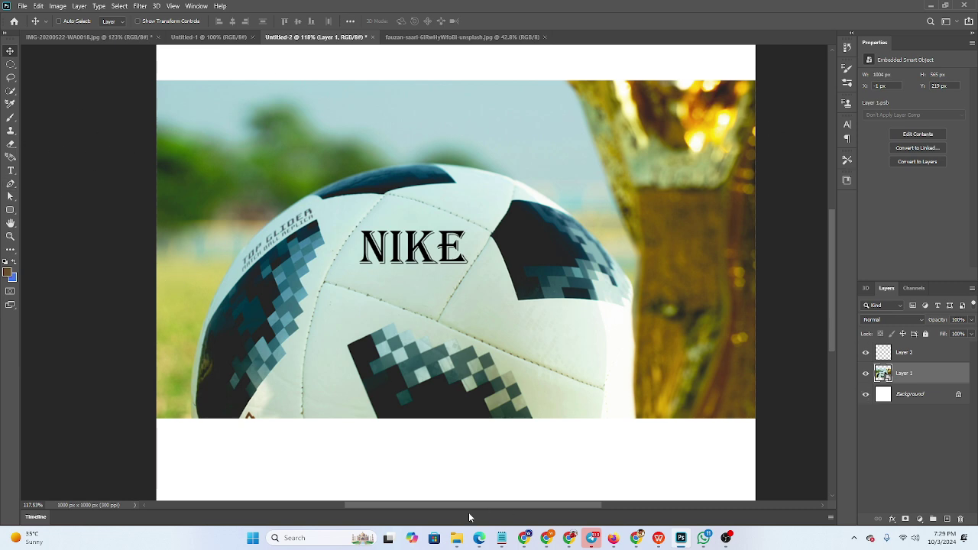
left_click(456, 538)
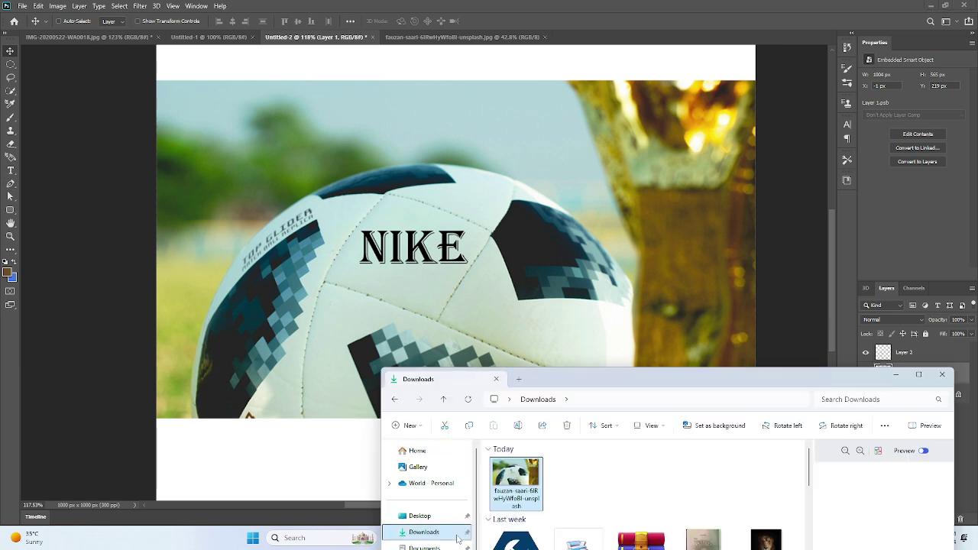
left_click(767, 539)
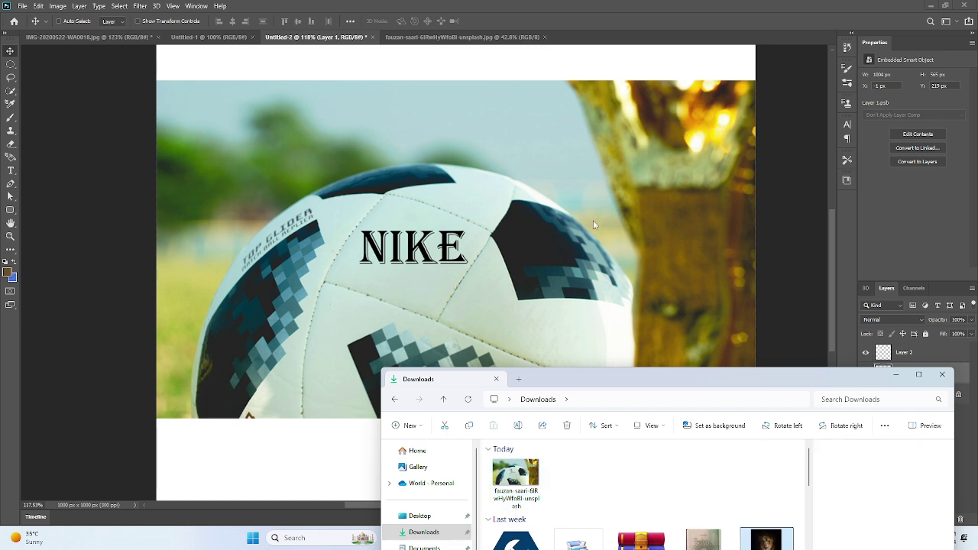
left_click_drag(578, 197, 578, 196)
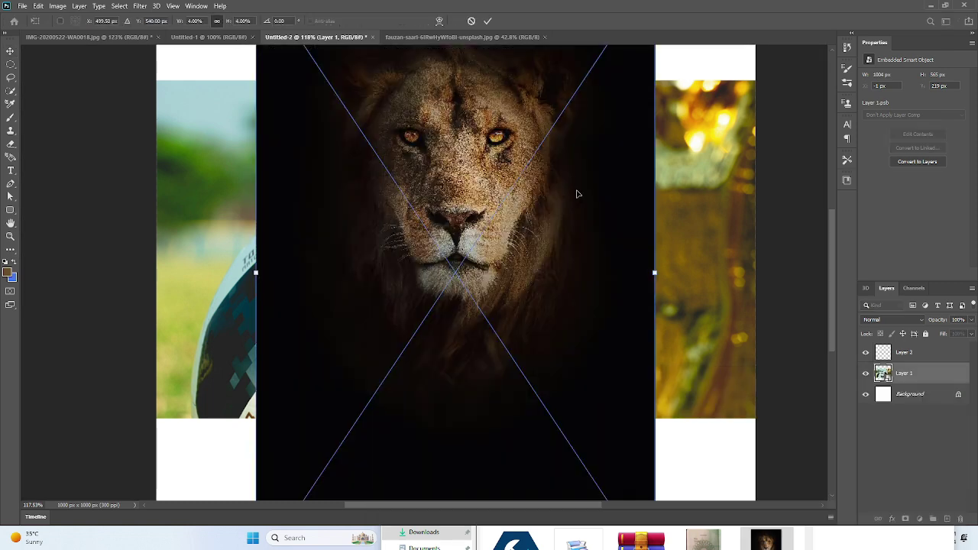
left_click_drag(510, 215, 504, 336)
left_click_drag(657, 93, 457, 370)
left_click_drag(399, 435, 662, 119)
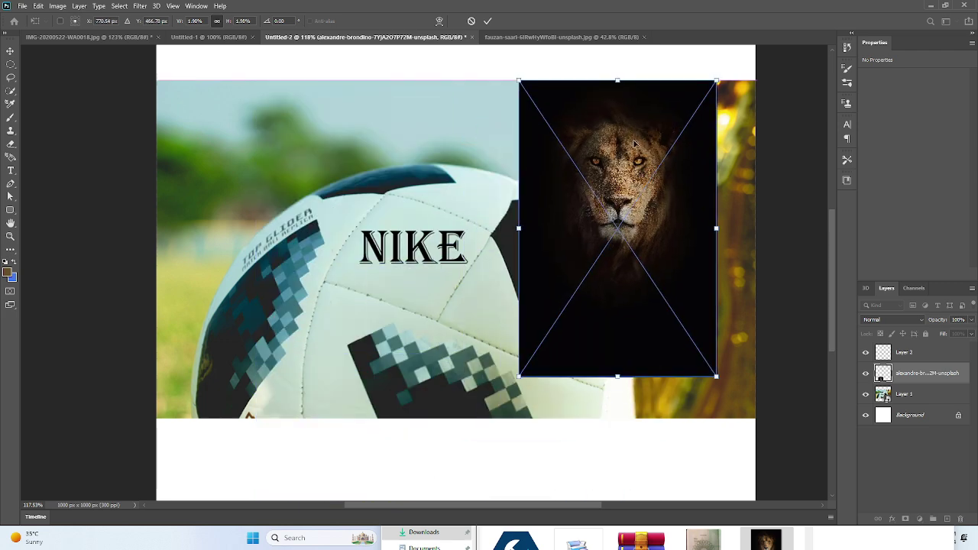
left_click(489, 22)
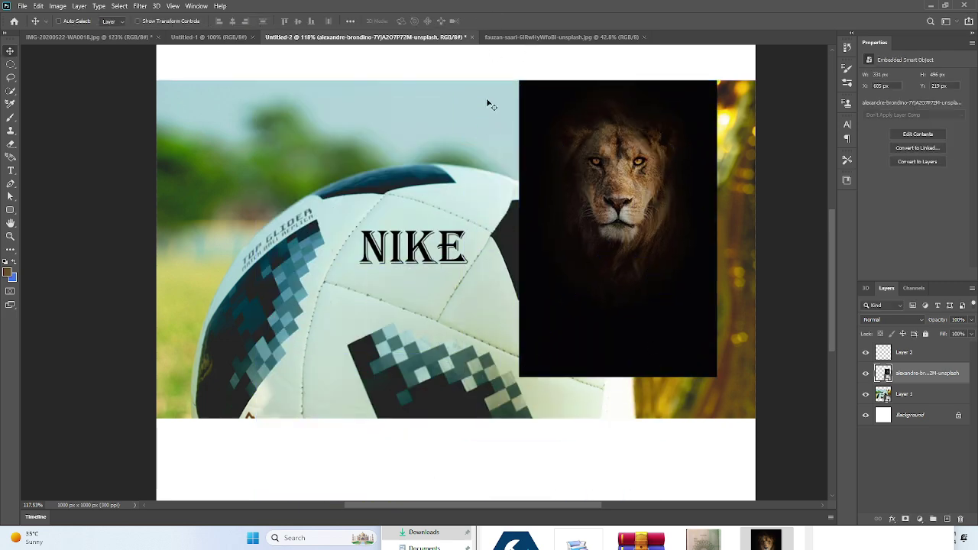
- Add a line of random placeholder text in 10 pt black Algerian at the football photo's upper left
left_click(11, 171)
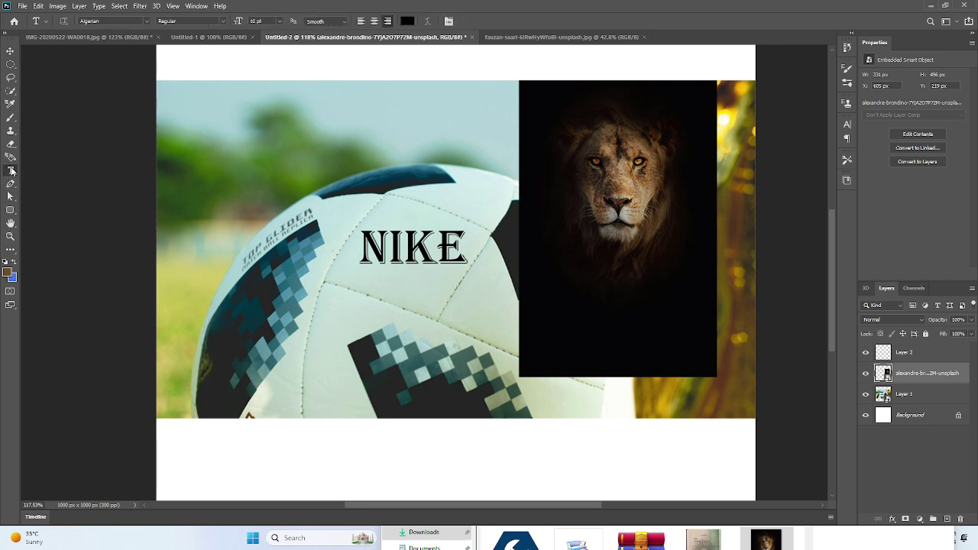
left_click(202, 146)
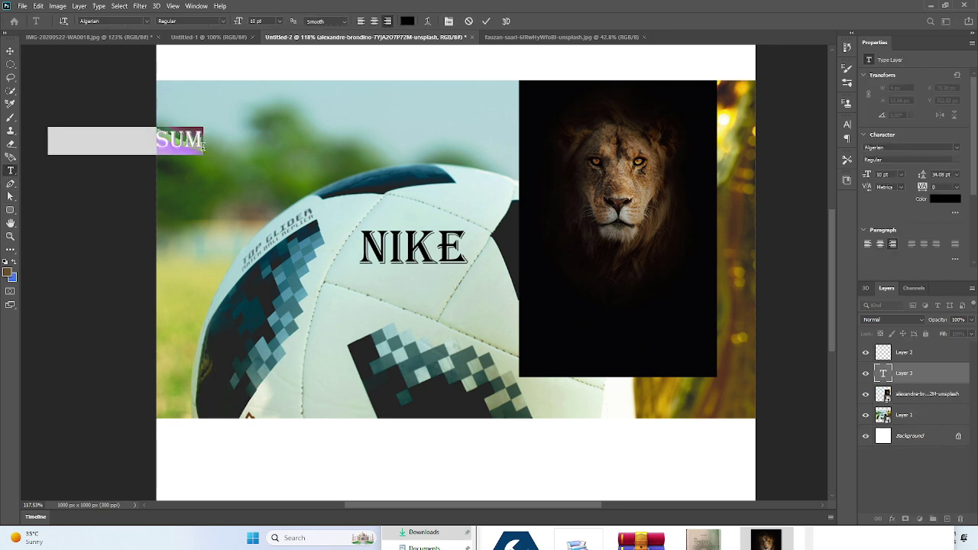
left_click(203, 146)
type("olk;")
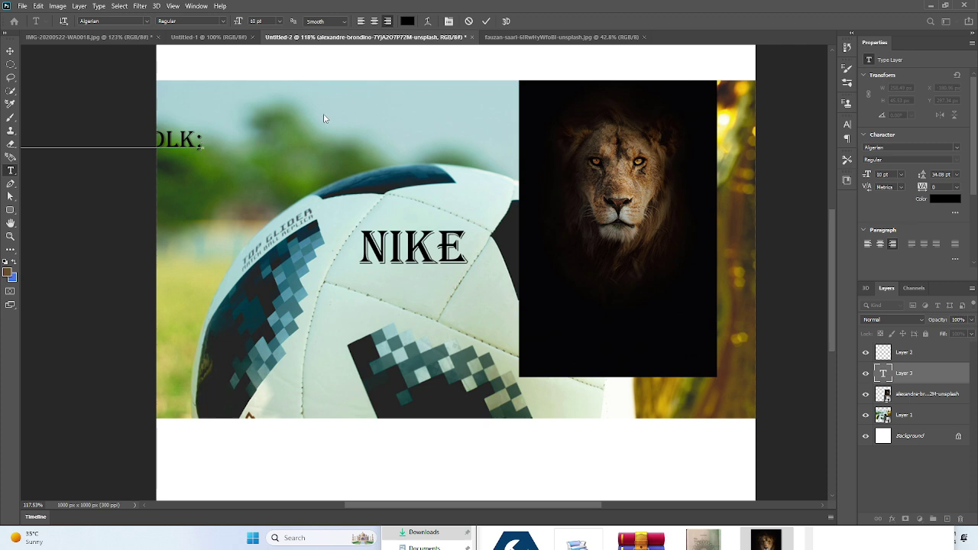
left_click(487, 21)
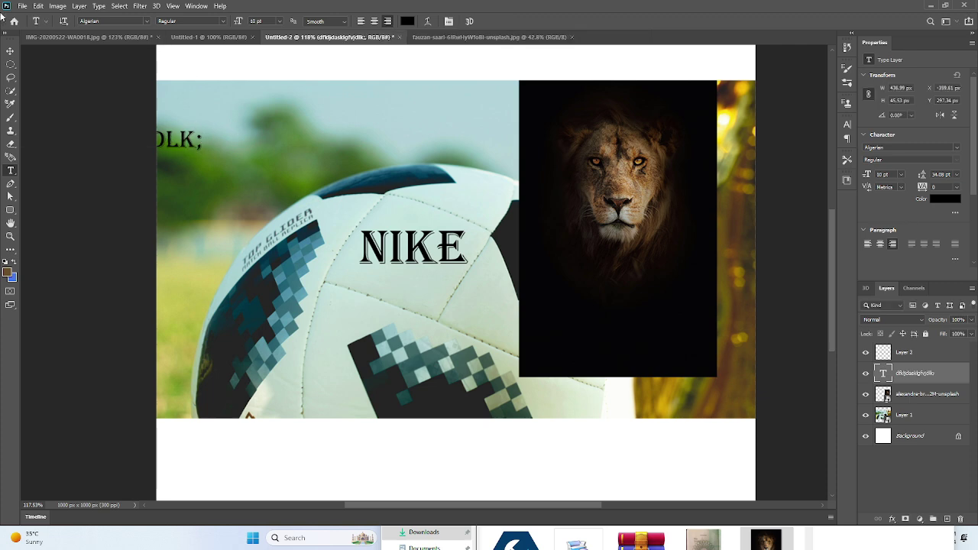
- Move the placeholder text onto the white strip just above the football photo, entirely inside the canvas
left_click(11, 51)
left_click_drag(189, 143, 405, 72)
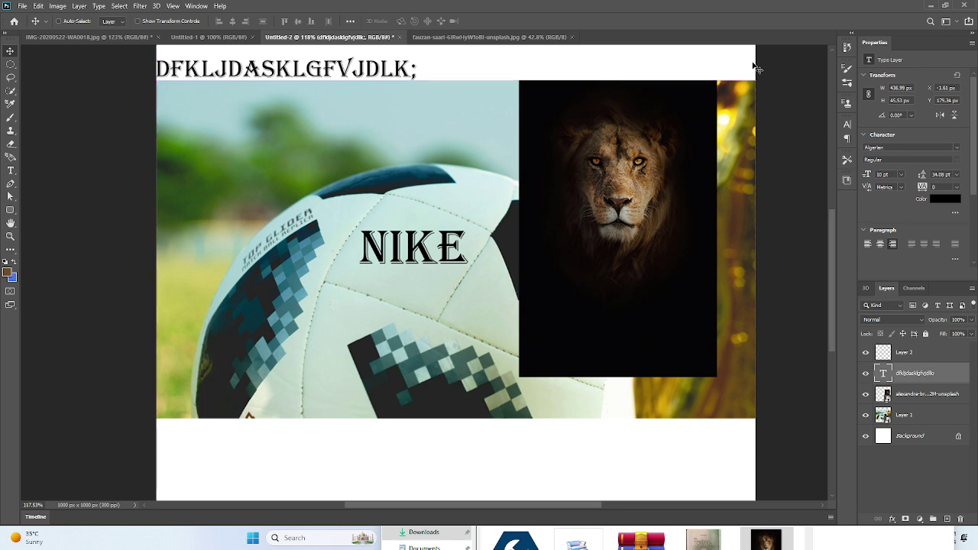
left_click_drag(644, 328, 679, 328)
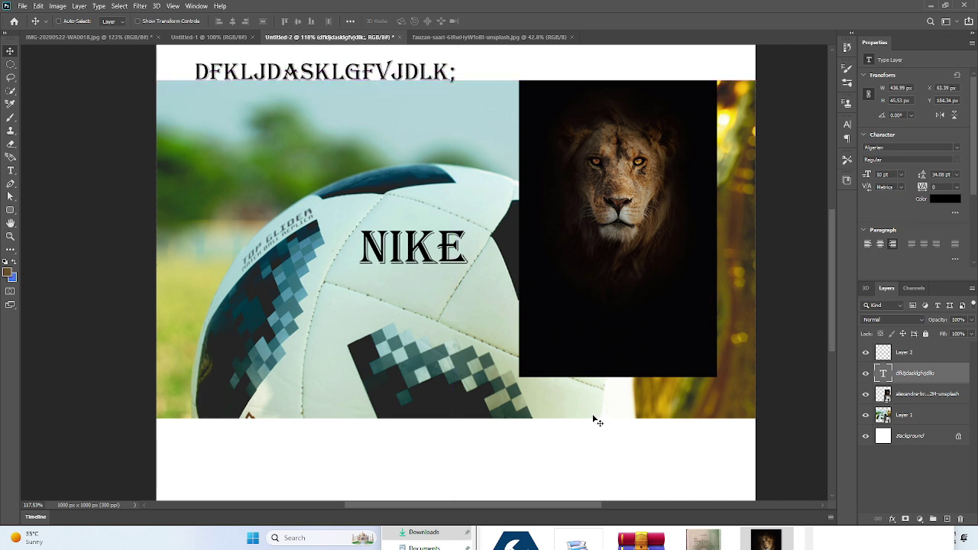
- Move the lion photo toward the canvas's right edge and shift the football photo up to about Y 185 px
left_click(939, 395)
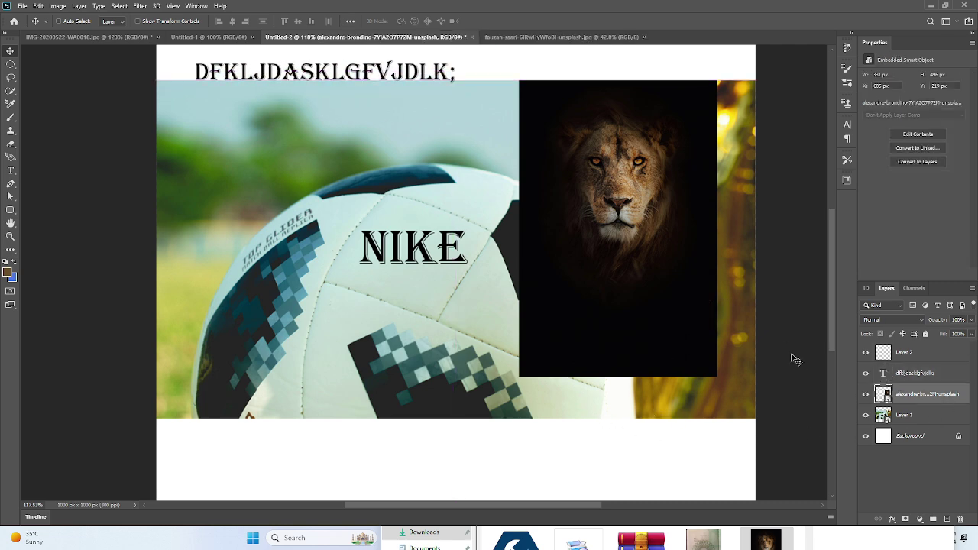
left_click_drag(668, 332, 699, 340)
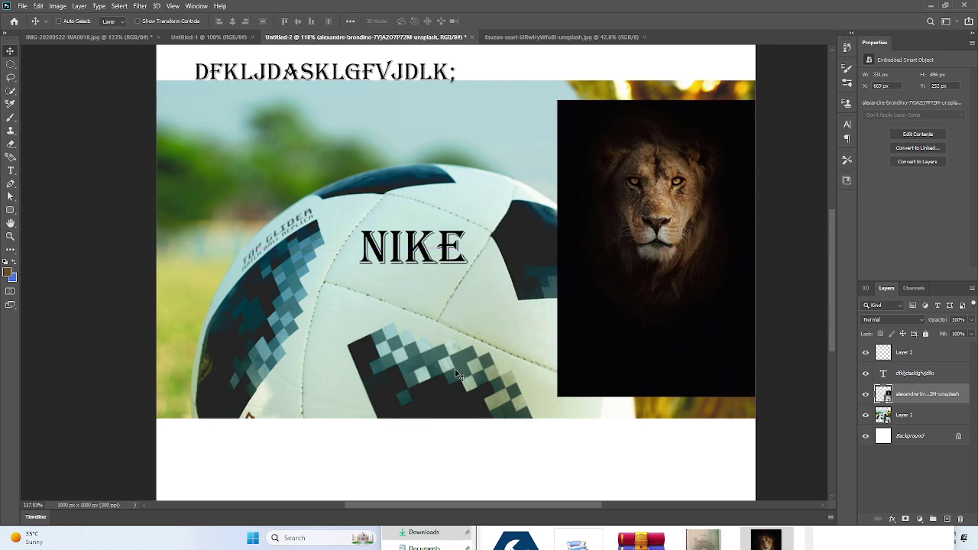
left_click_drag(506, 403, 547, 365)
left_click(925, 416)
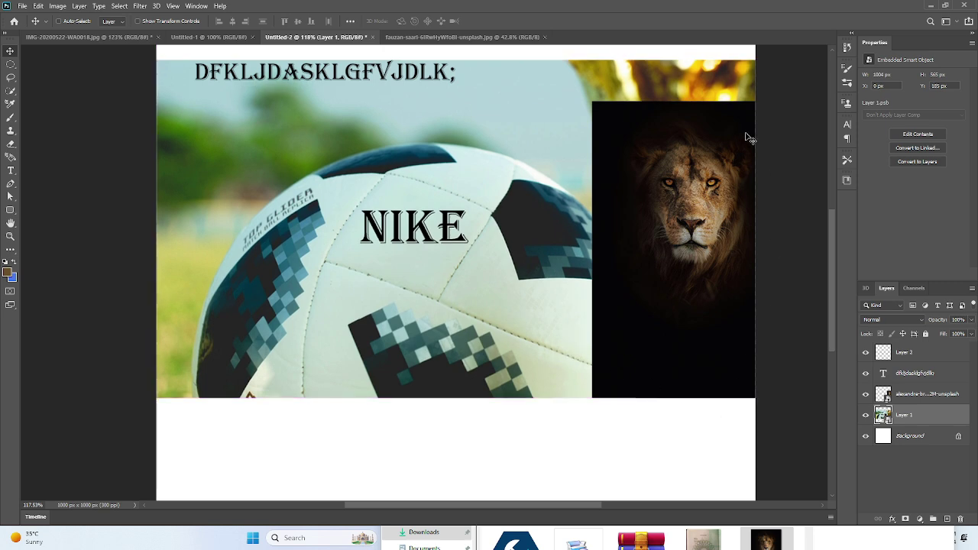
left_click(928, 373, "ctrl")
left_click(928, 394, "ctrl")
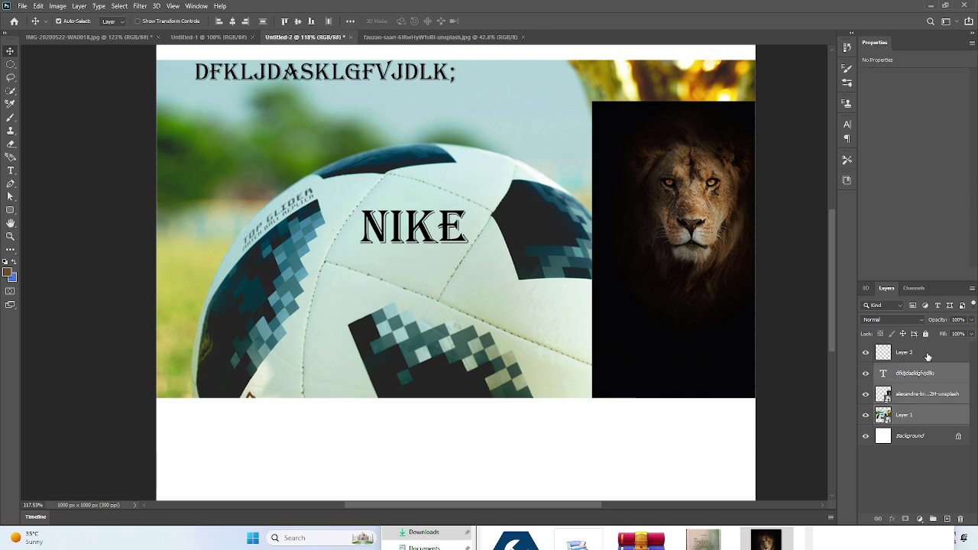
left_click(928, 357, "ctrl")
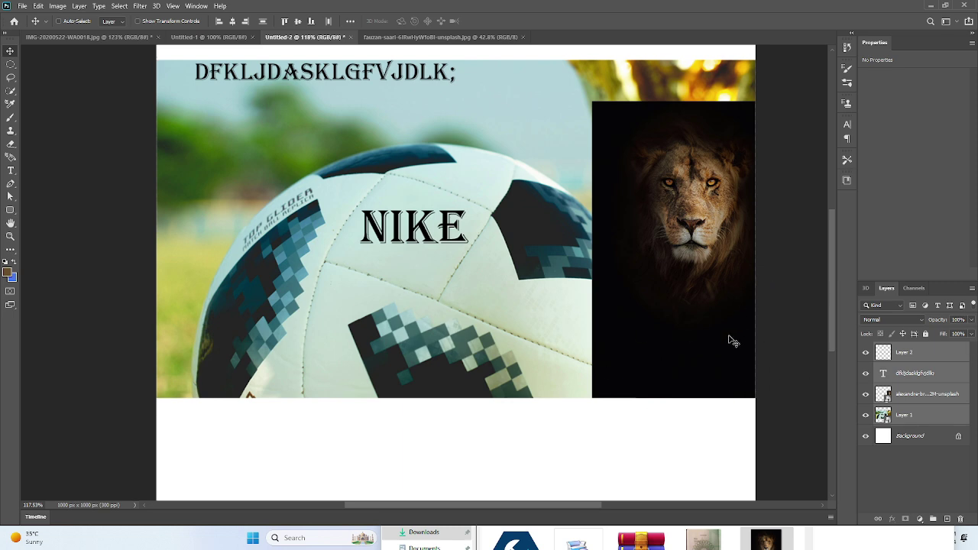
left_click(897, 413)
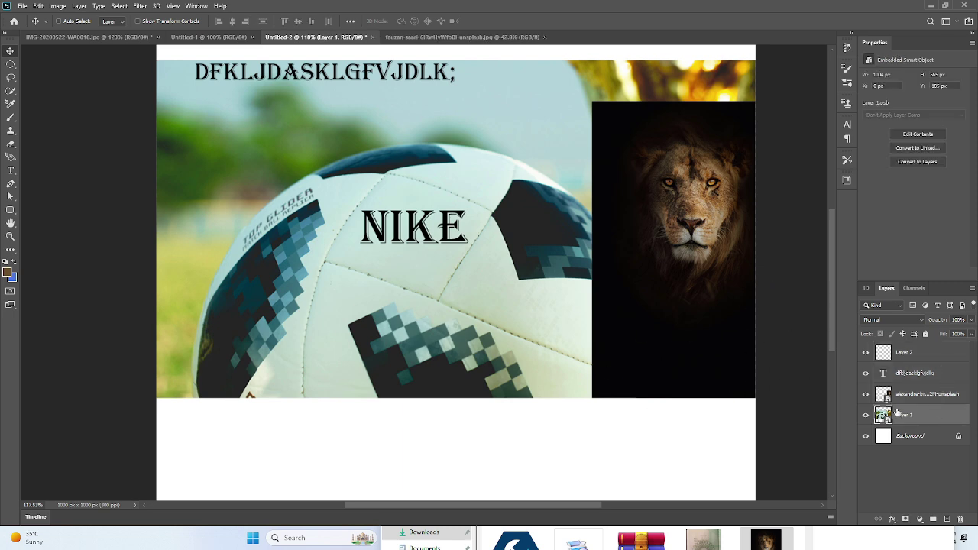
left_click(896, 463)
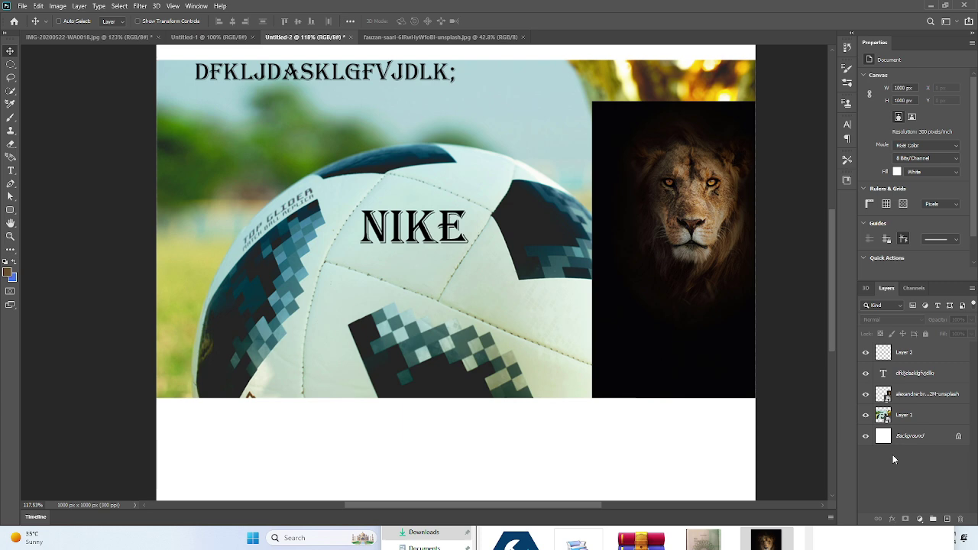
- Combine Layer 2, the placeholder text, the lion photo and Layer 1 into a single Smart Object
left_click(928, 356)
left_click(928, 372, "shift")
left_click(928, 396, "shift")
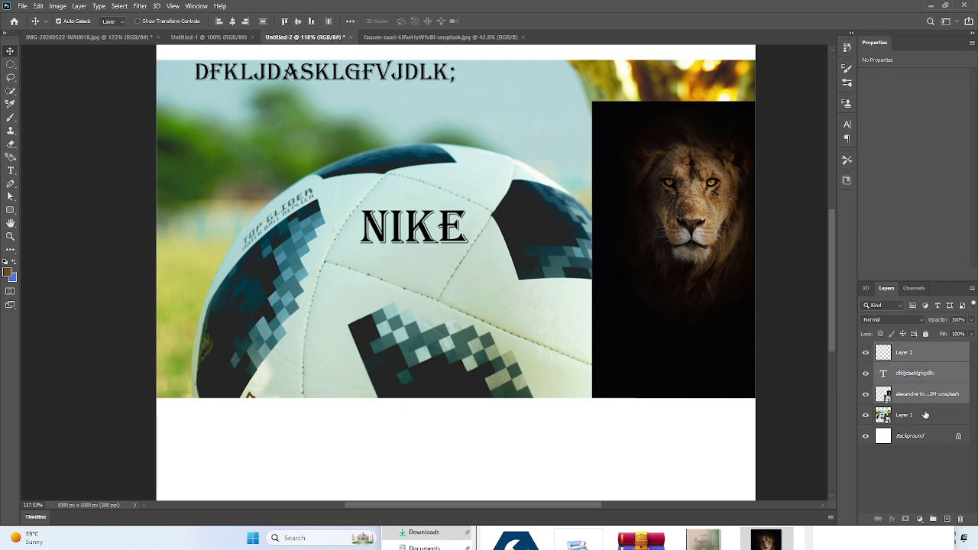
left_click(925, 418, "shift")
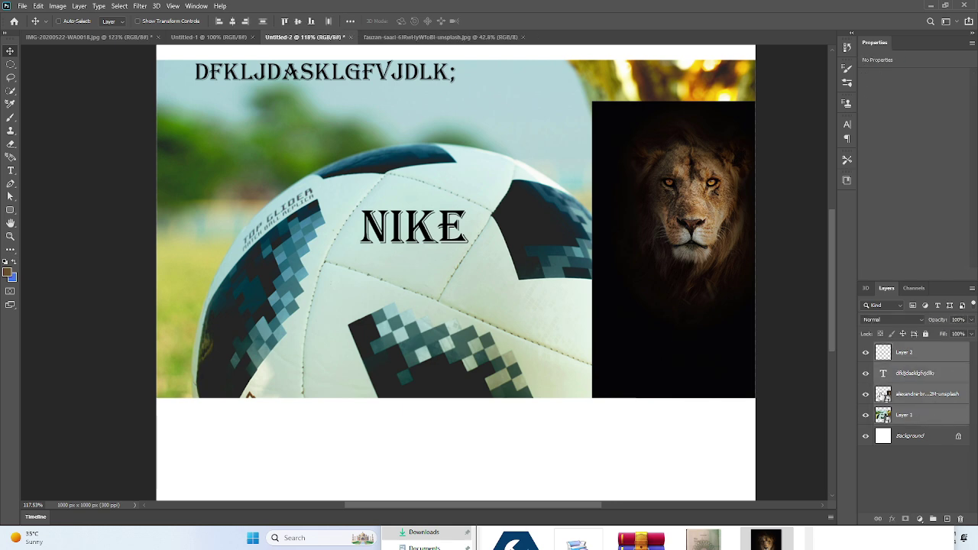
right_click(931, 397)
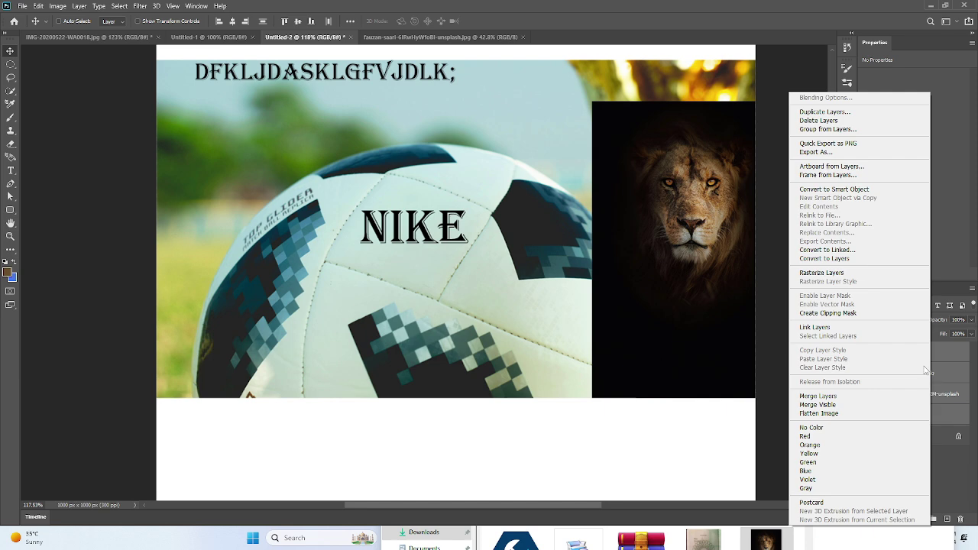
left_click(839, 192)
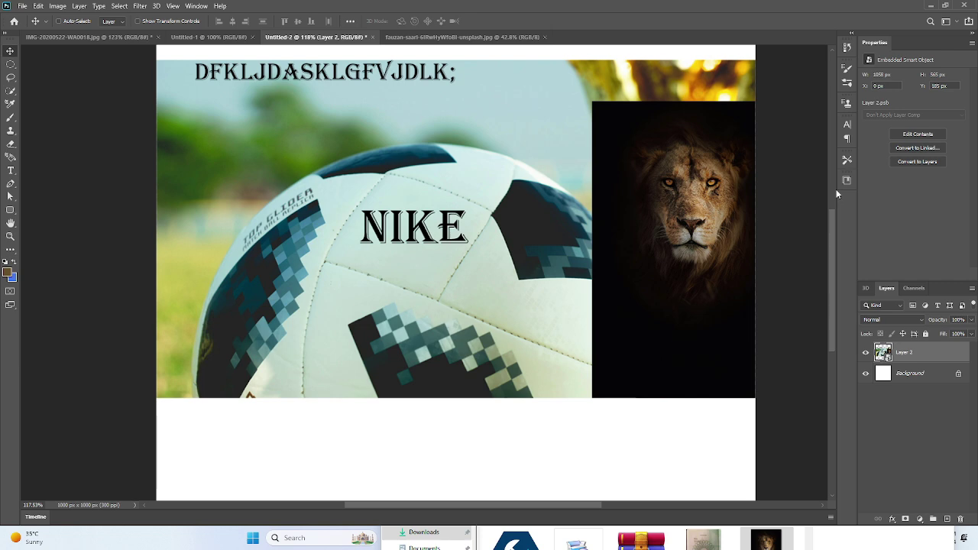
- Scale the combined Smart Object to about 887 × 474 px and place it fully inside the canvas at about X 49, Y 263 px
left_click_drag(580, 306, 572, 325)
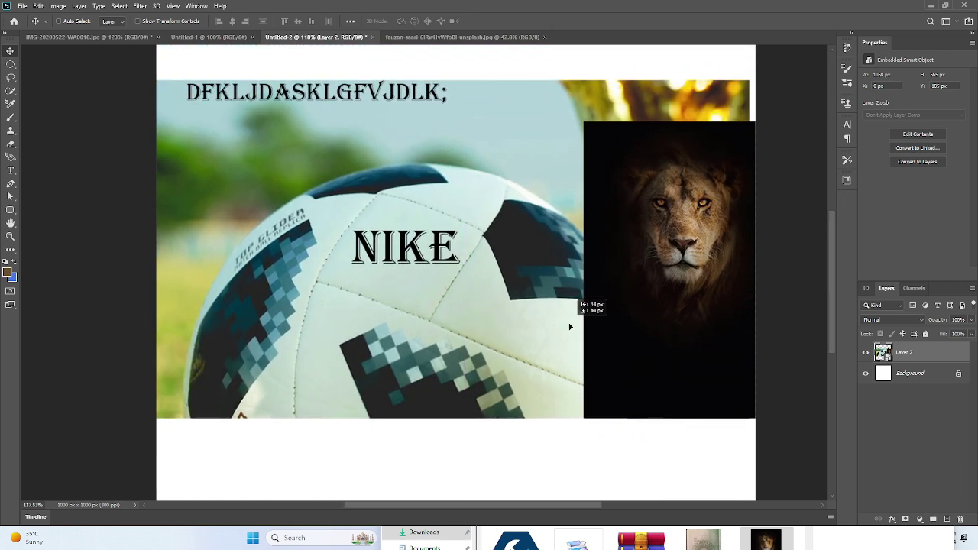
key("ctrl+t")
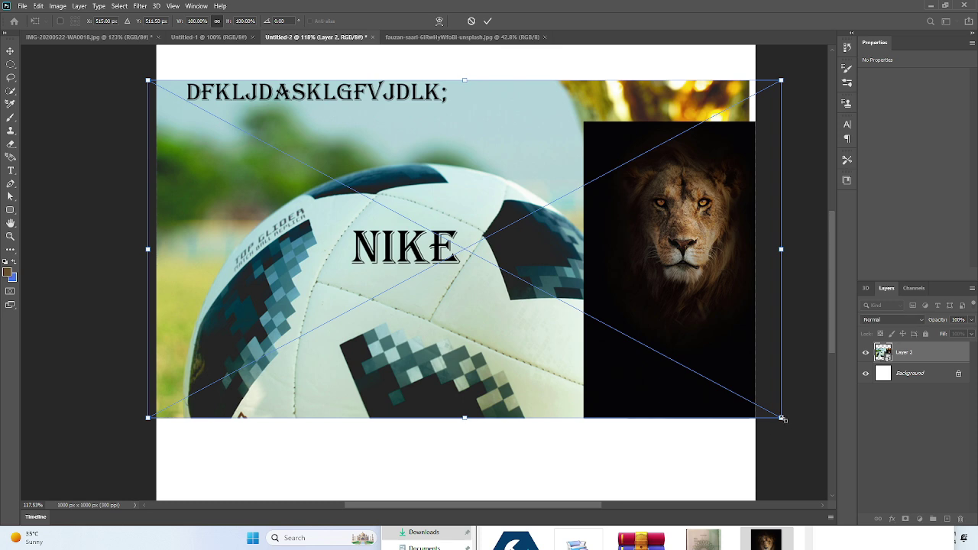
left_click_drag(781, 418, 732, 425)
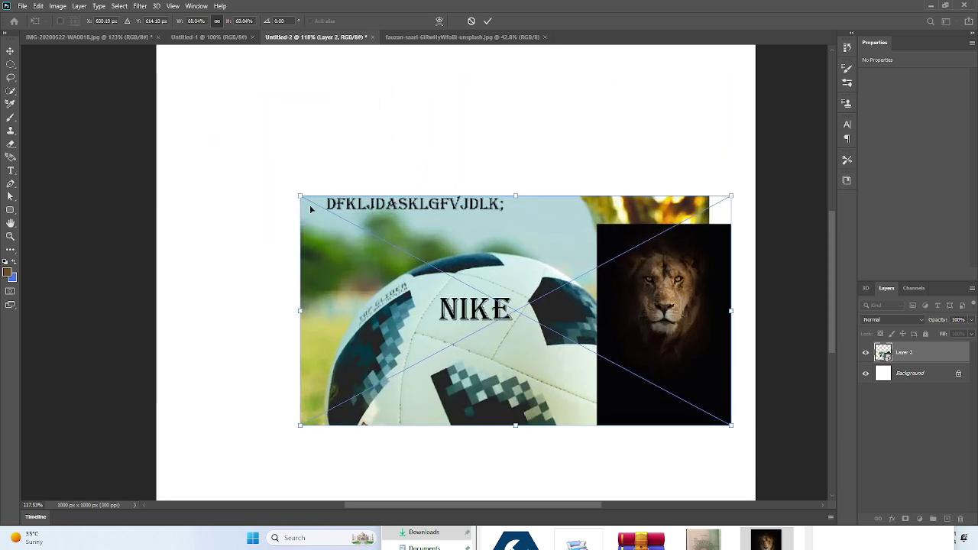
left_click_drag(294, 194, 99, 83)
left_click_drag(455, 231, 505, 234)
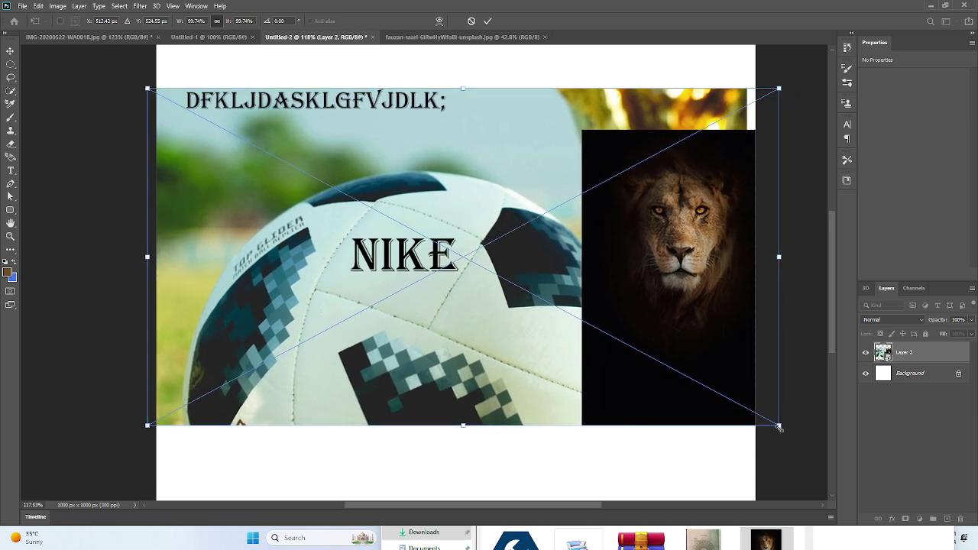
left_click_drag(779, 427, 677, 371)
left_click_drag(456, 304, 490, 314)
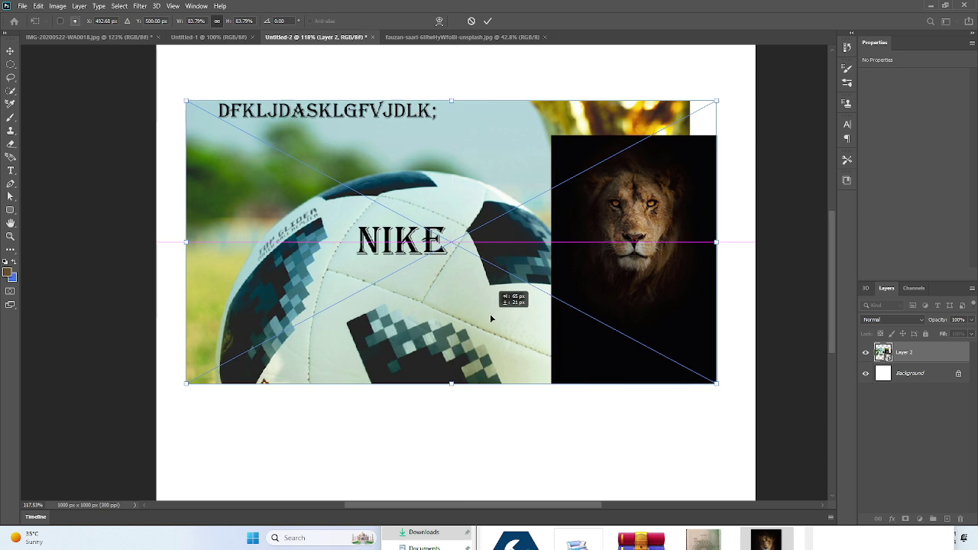
left_click(488, 21)
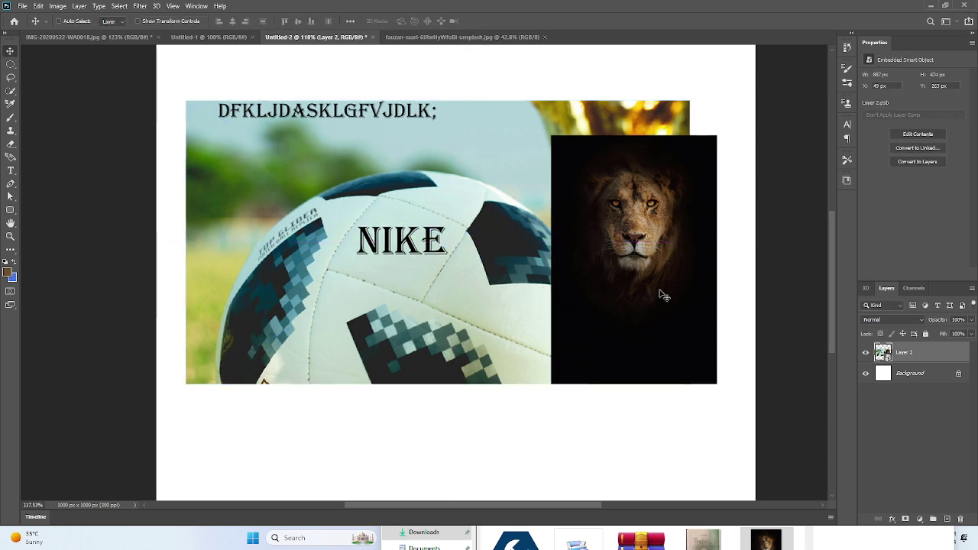
- Open the combined Smart Object's contents and shrink the lion photo to about 159 × 239 px over the tree trunk
double_click(885, 354)
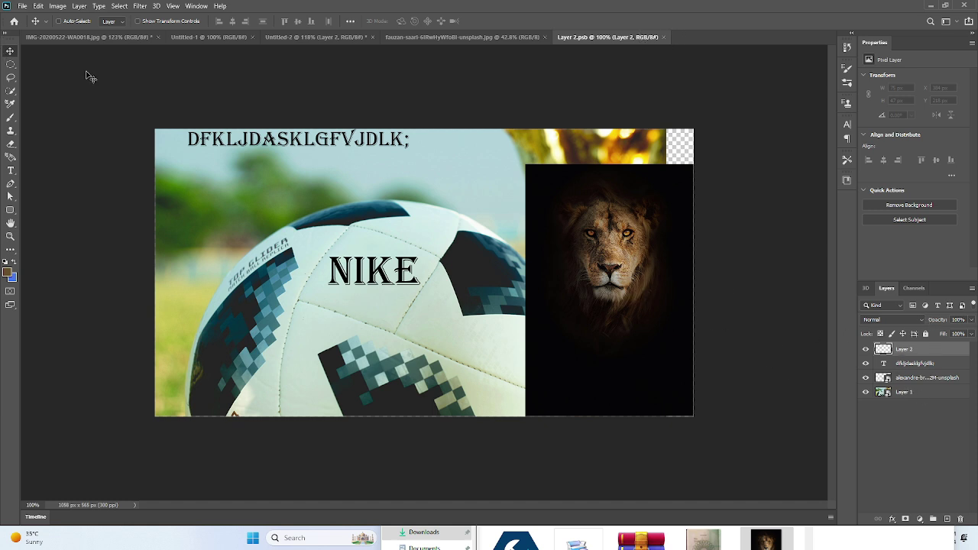
left_click_drag(610, 256, 611, 264)
left_click(911, 379)
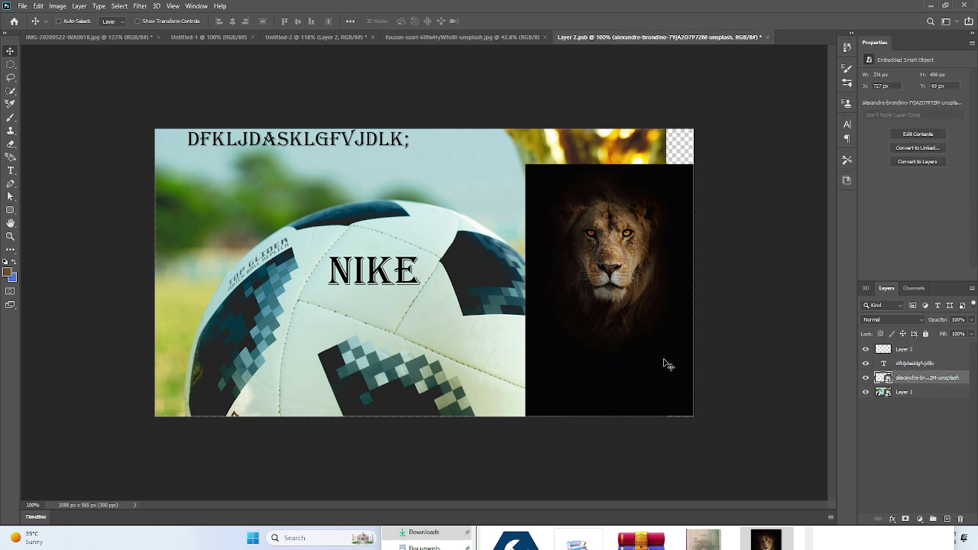
mouse_move(651, 351)
left_mouse_down()
mouse_move(676, 350)
mouse_move(644, 348)
left_mouse_up()
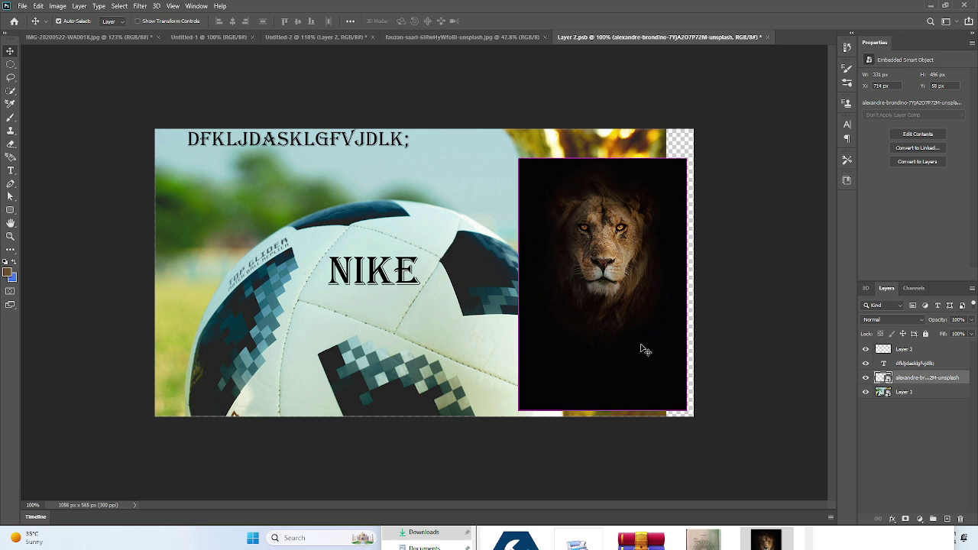
key("ctrl+t")
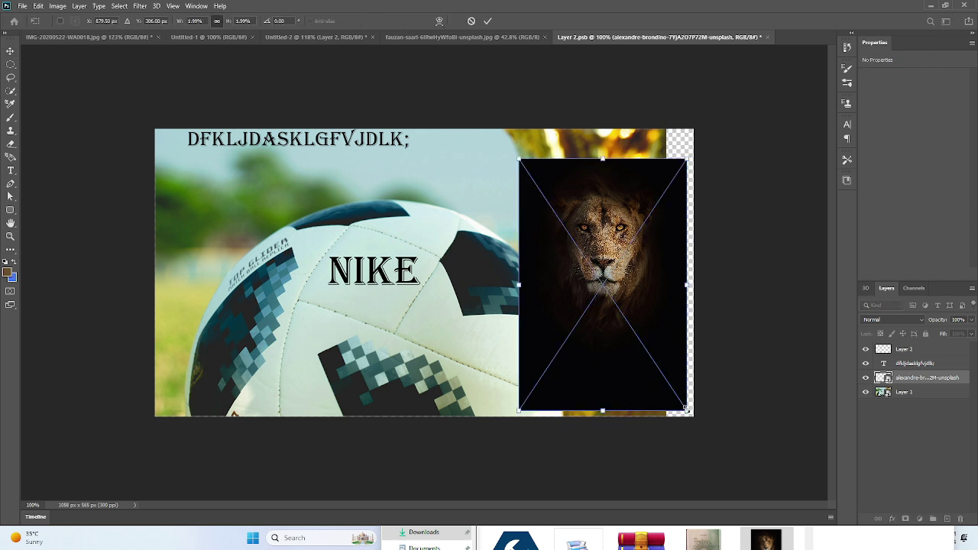
left_click_drag(687, 409, 603, 279)
left_click_drag(581, 217, 637, 269)
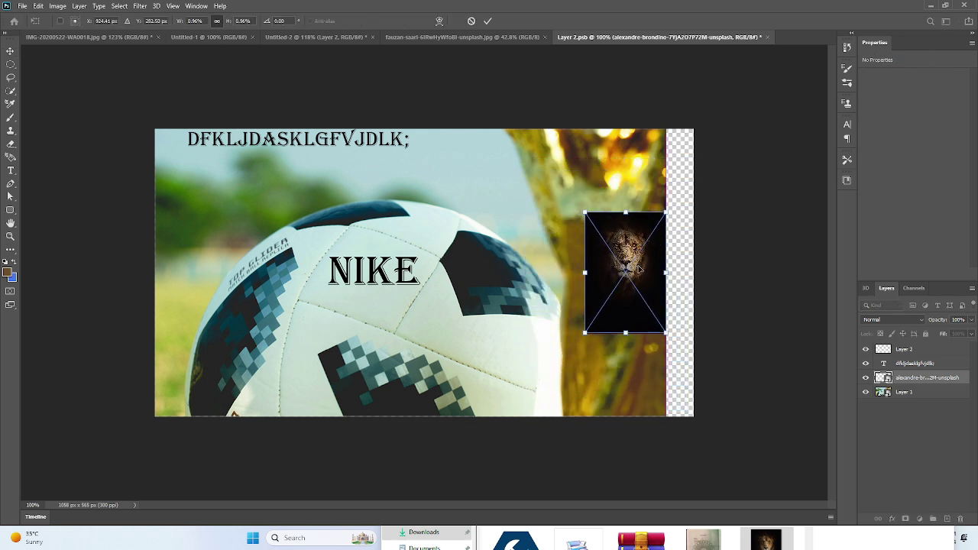
key("Return")
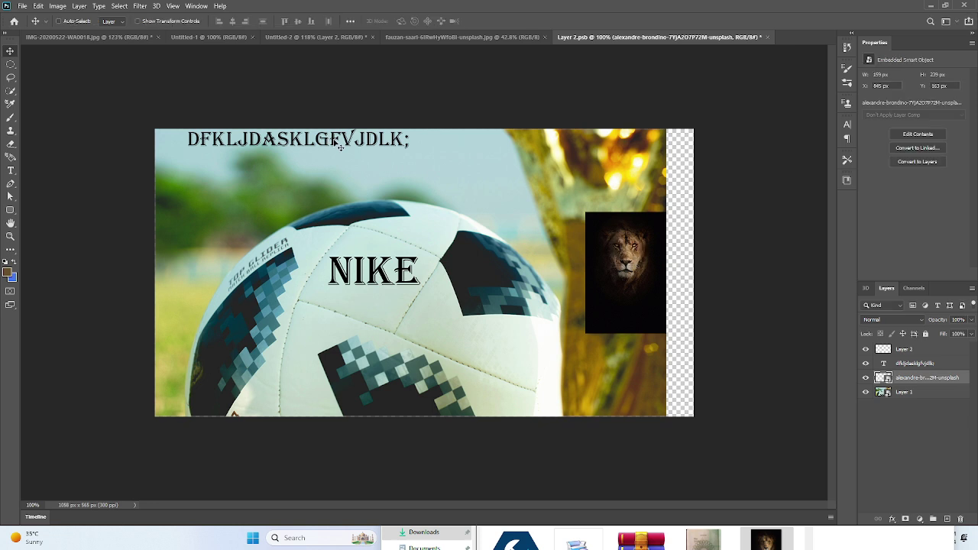
mouse_move(334, 141)
left_mouse_down()
mouse_move(341, 168)
mouse_move(335, 156)
left_mouse_up()
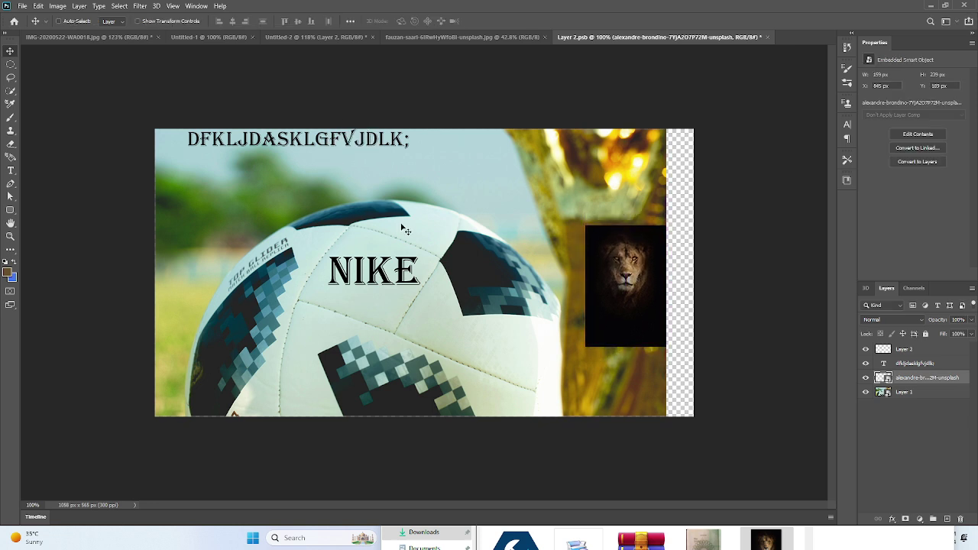
- Enlarge the placeholder text to about 19.47 pt just above the ball and shift the football photo right to X 27 px
left_click(922, 365)
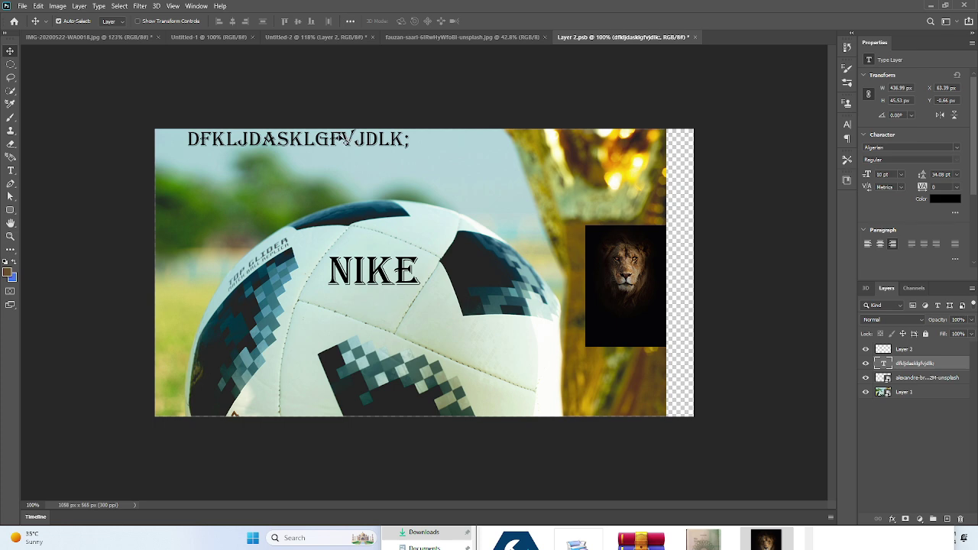
key("ctrl+t")
left_click_drag(410, 152, 620, 173)
left_click_drag(438, 138, 445, 162)
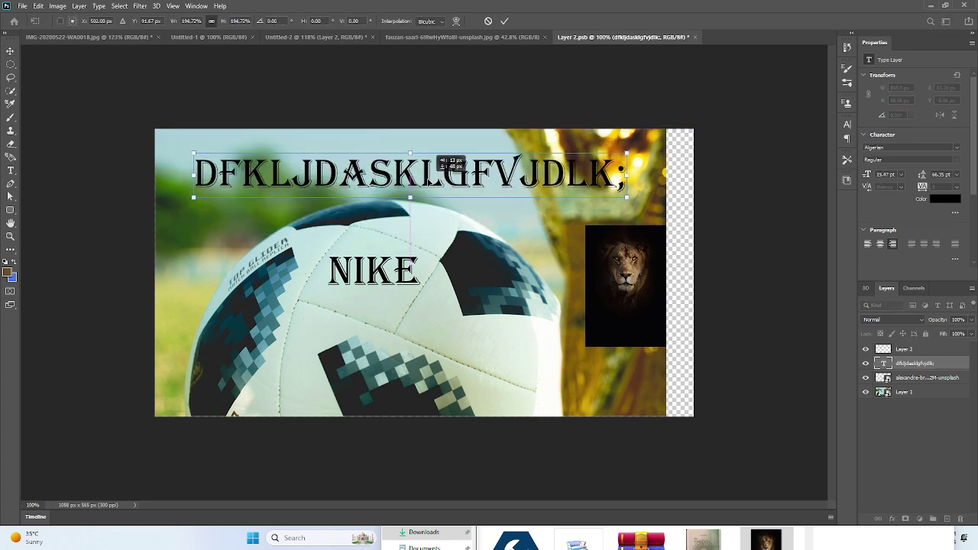
left_click(504, 21)
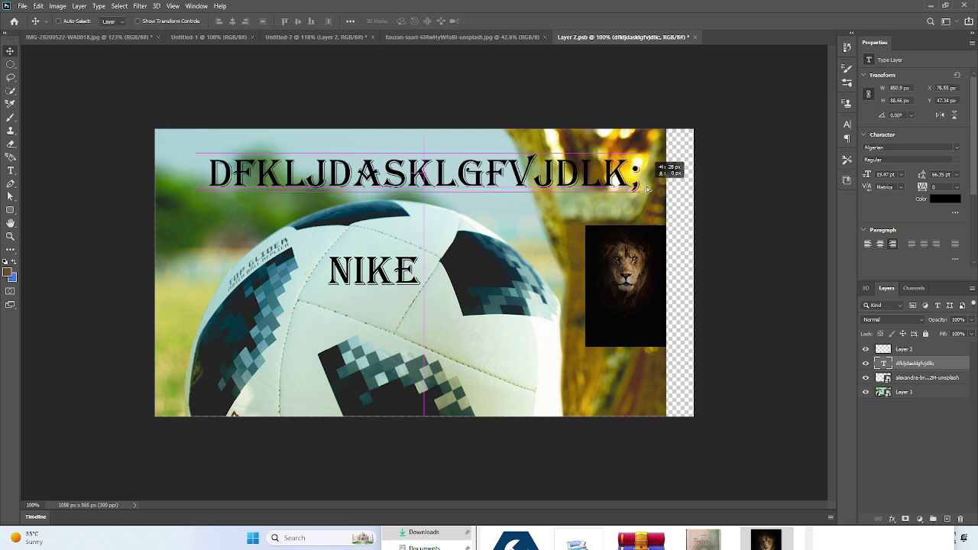
left_click(936, 393)
left_click_drag(429, 291, 444, 286)
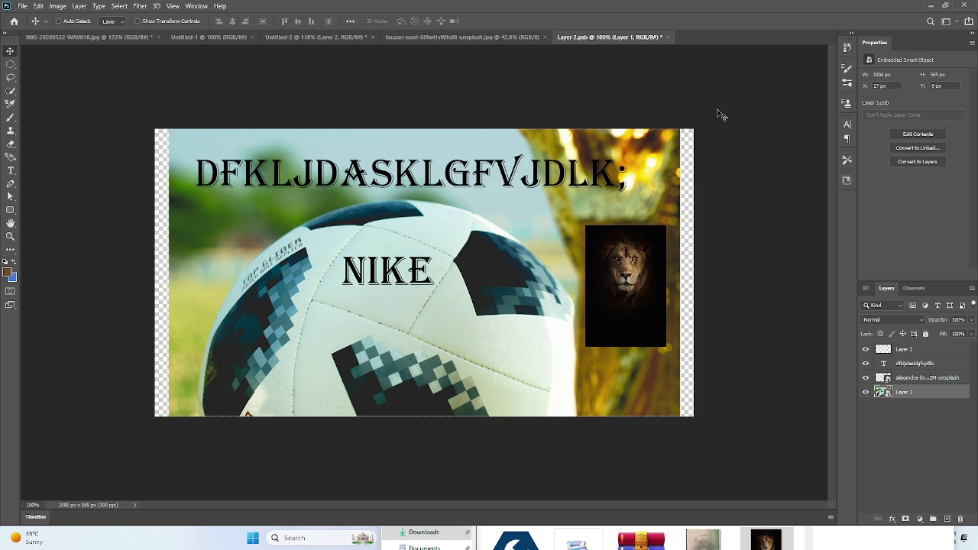
- Compare Layer 2.psb with Untitled-2, then save the edited contents and close Layer 2.psb to update the Smart Object
left_click(303, 38)
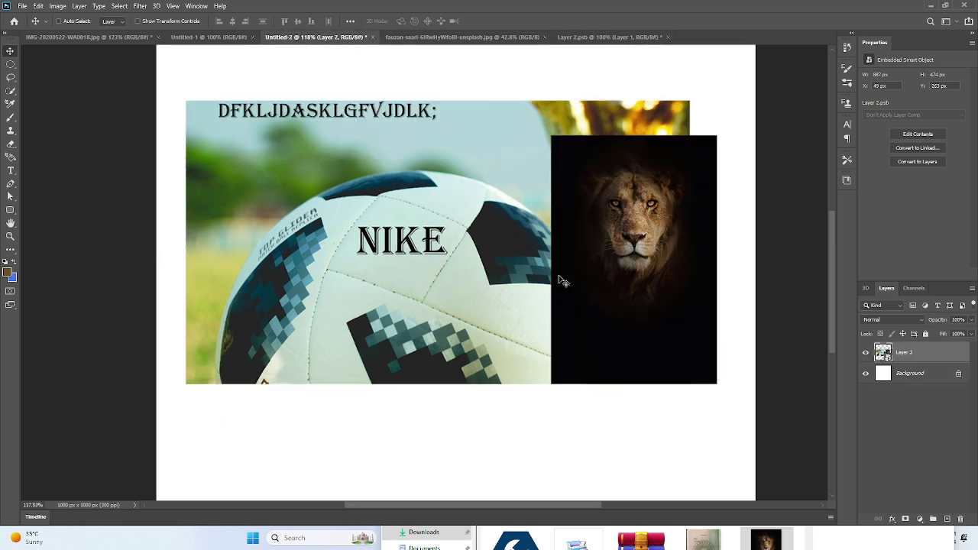
left_click(609, 36)
left_click(326, 40)
left_click(619, 37)
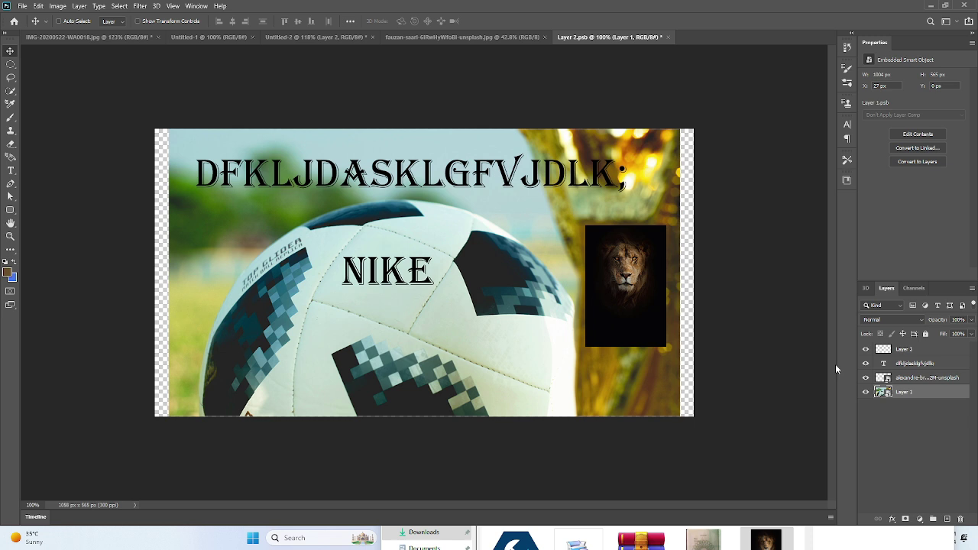
key("ctrl+s")
left_click(664, 38)
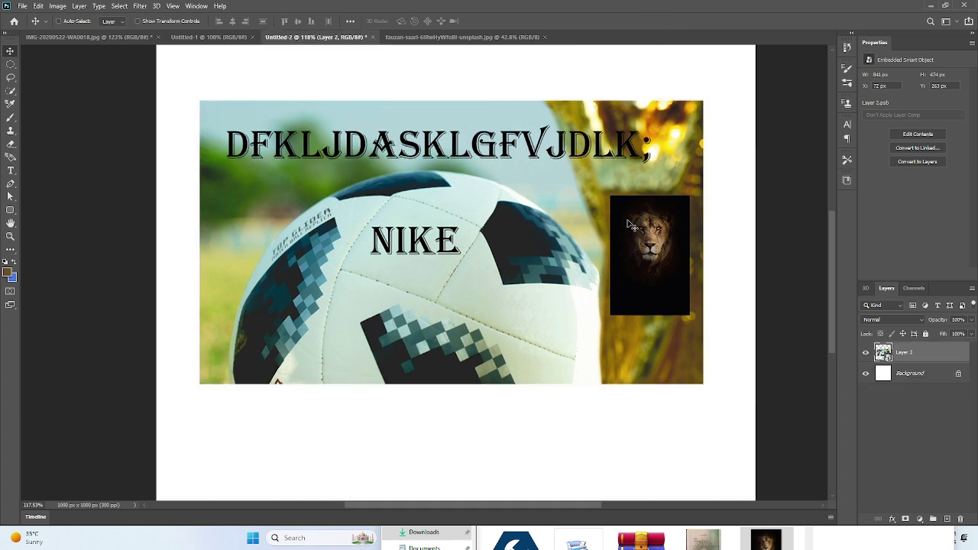